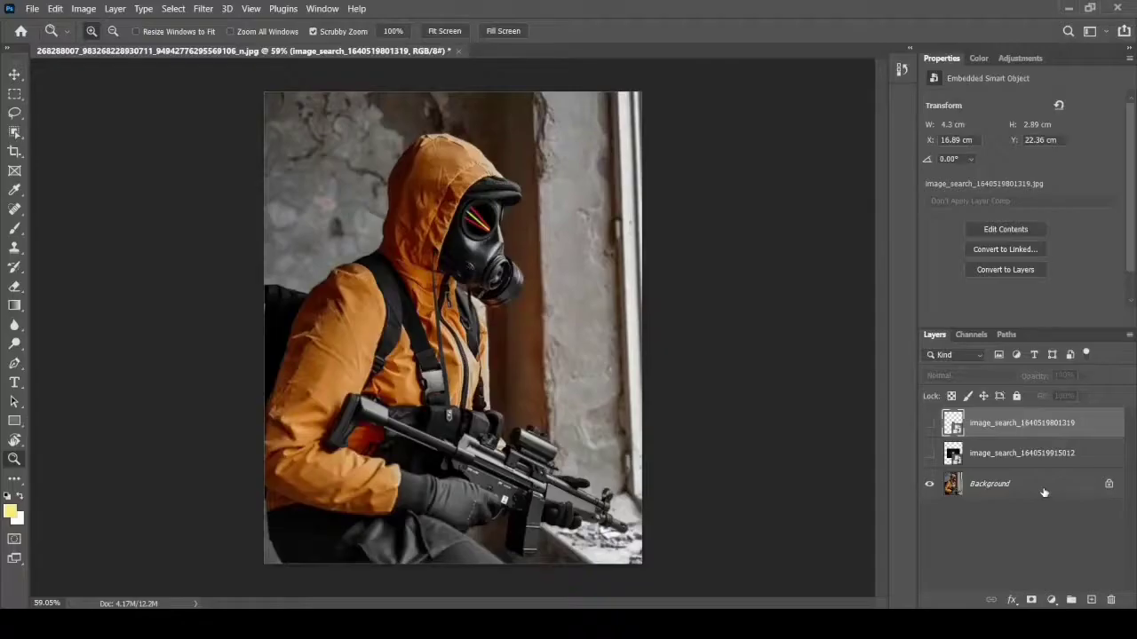
Select the Background layer of the gas-masked soldier photo.
click(1043, 491)
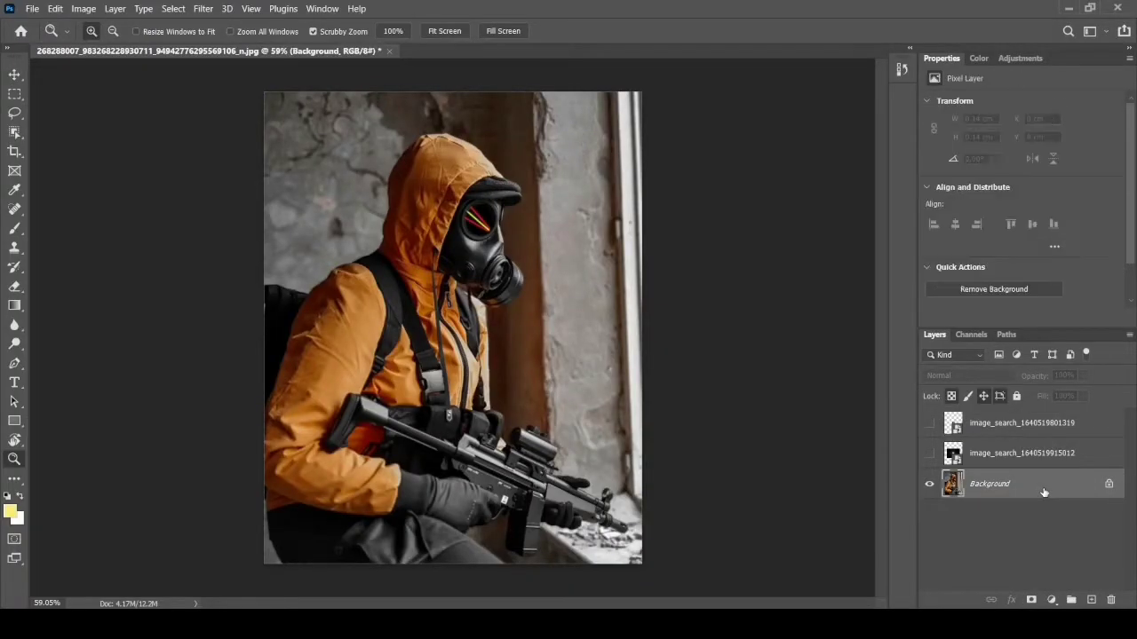
Unlock the Background layer so it becomes the regular Layer 0.
click(1107, 485)
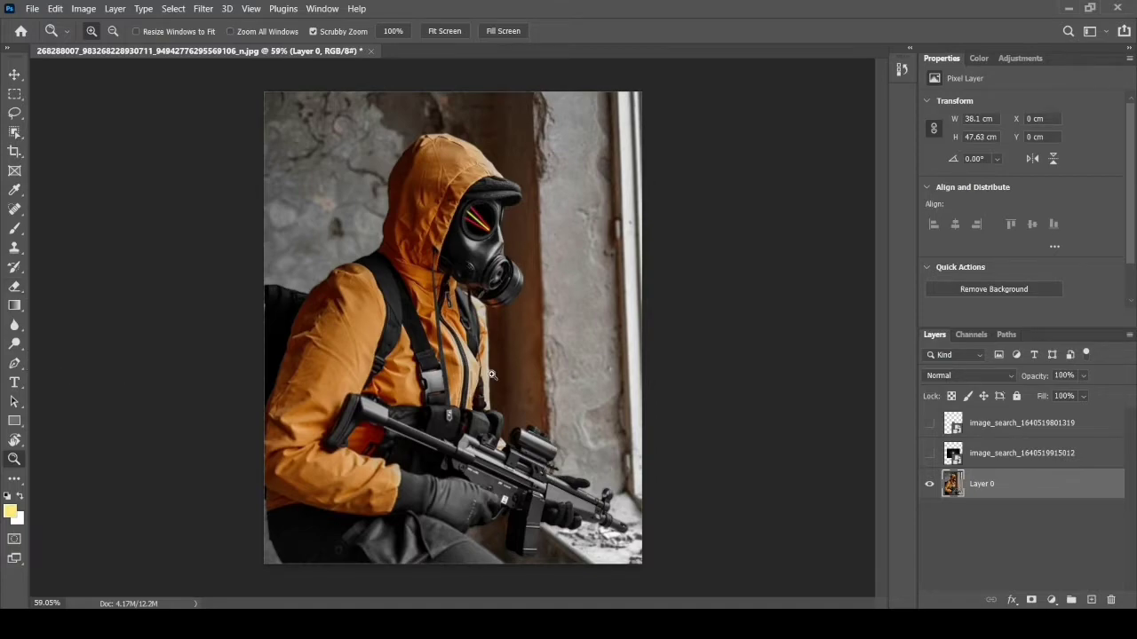
With the Pen tool, zoom in on the rifle and anchor down the magazine's edge.
key(p)
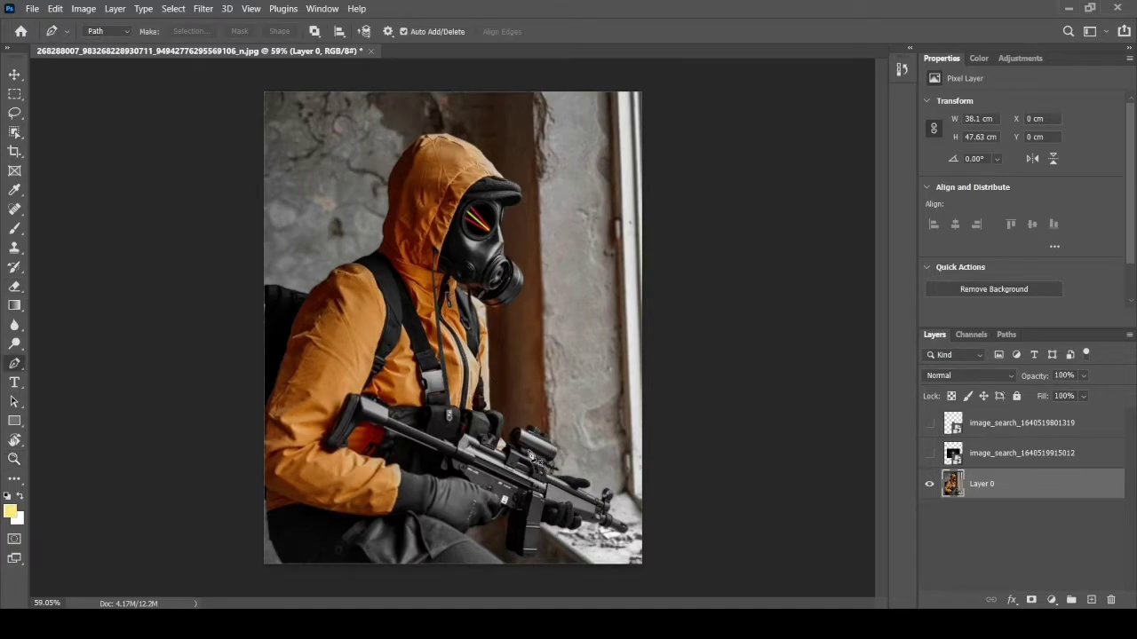
key(z)
click(496, 549)
scroll(533, 355, down, 3)
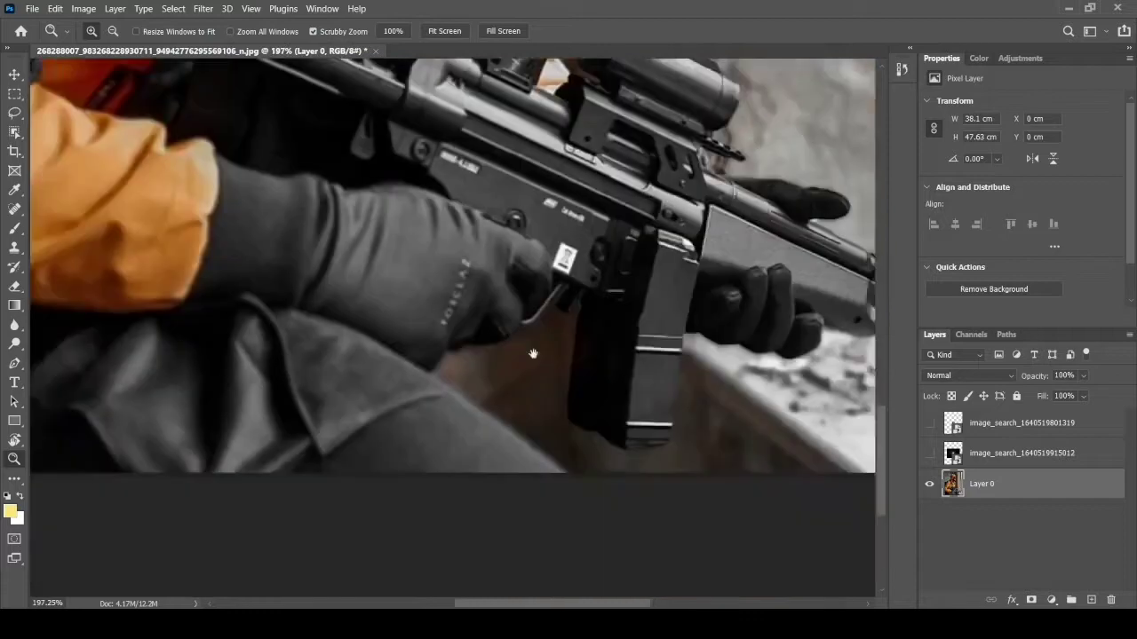
scroll(452, 304, down, 3)
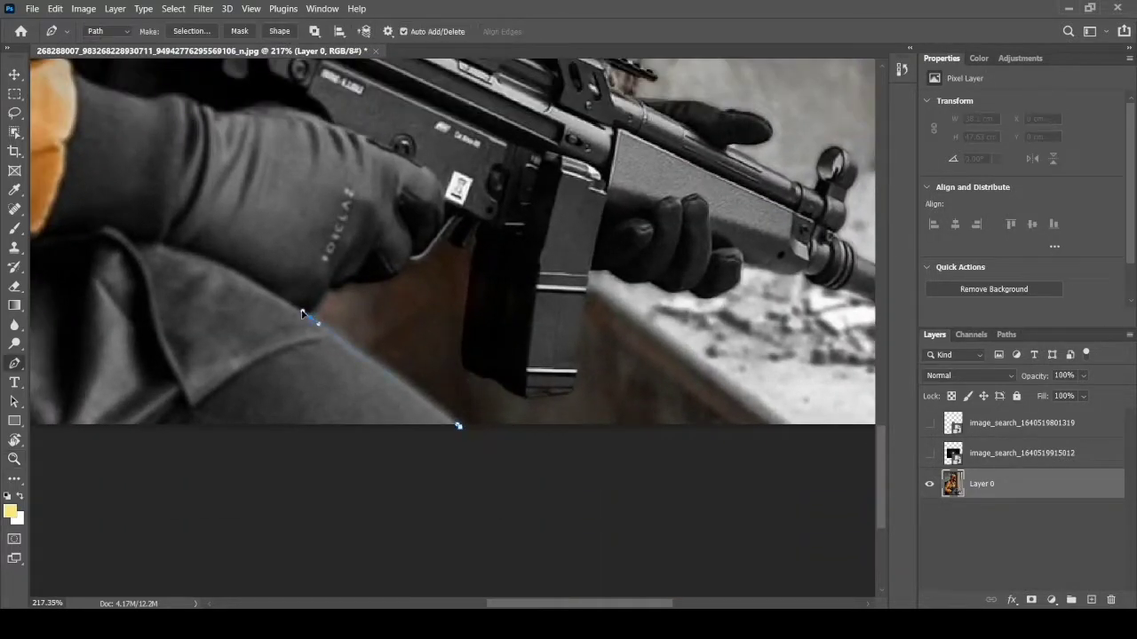
click(468, 254)
click(462, 361)
click(480, 376)
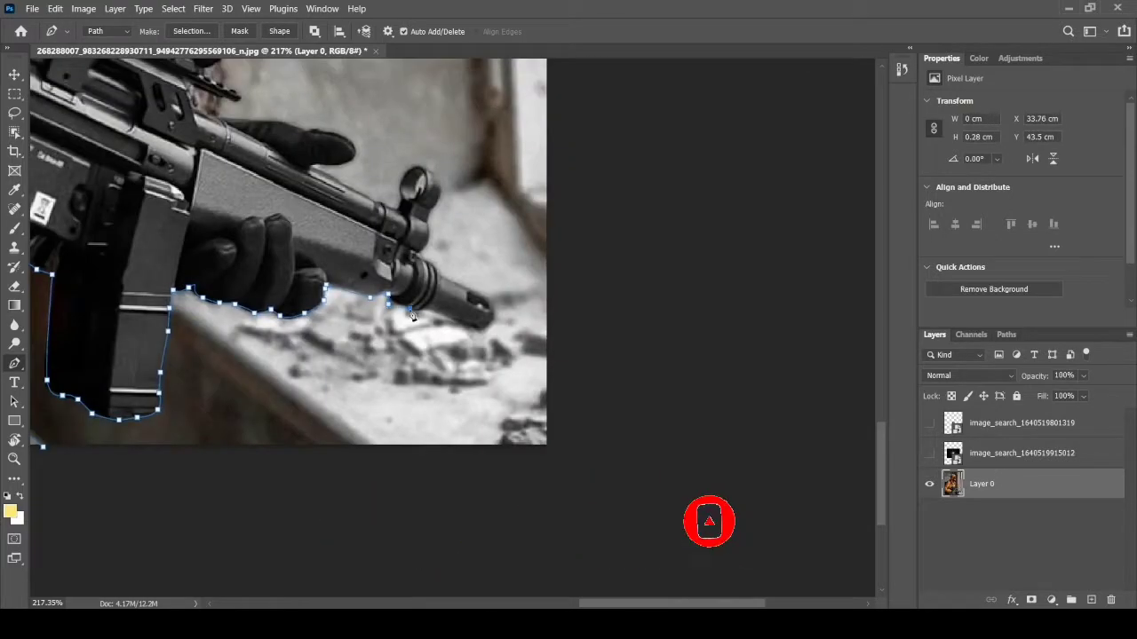
Extend the path along the barrel to the muzzle and around the front sight.
drag(741, 289, 336, 320)
click(393, 317)
click(435, 326)
click(484, 342)
click(500, 333)
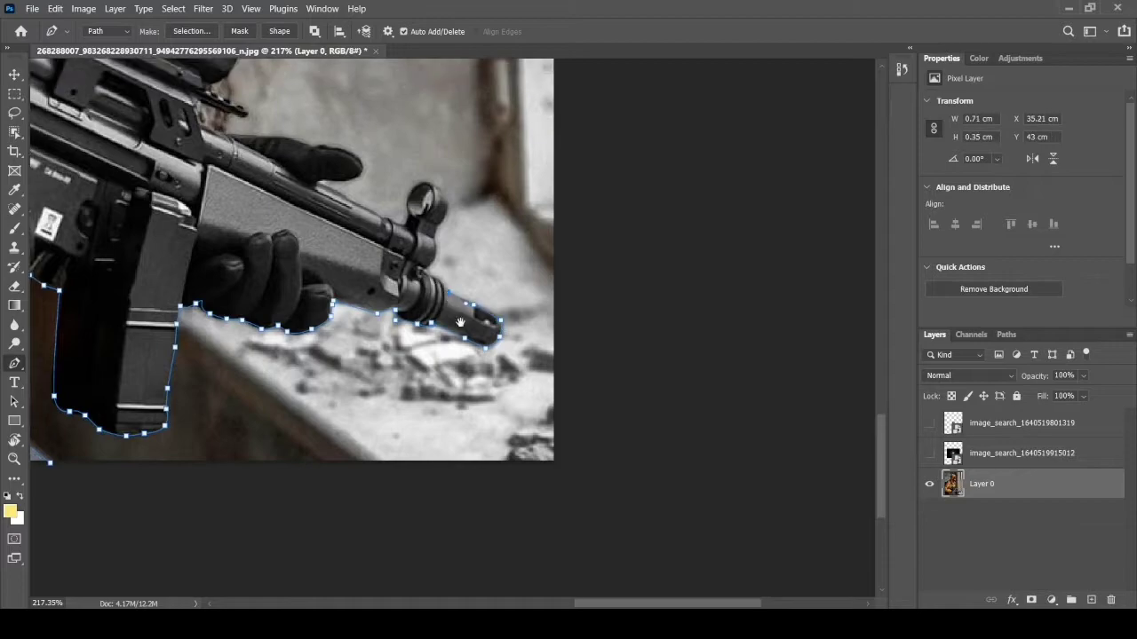
drag(460, 321, 499, 393)
drag(485, 270, 500, 296)
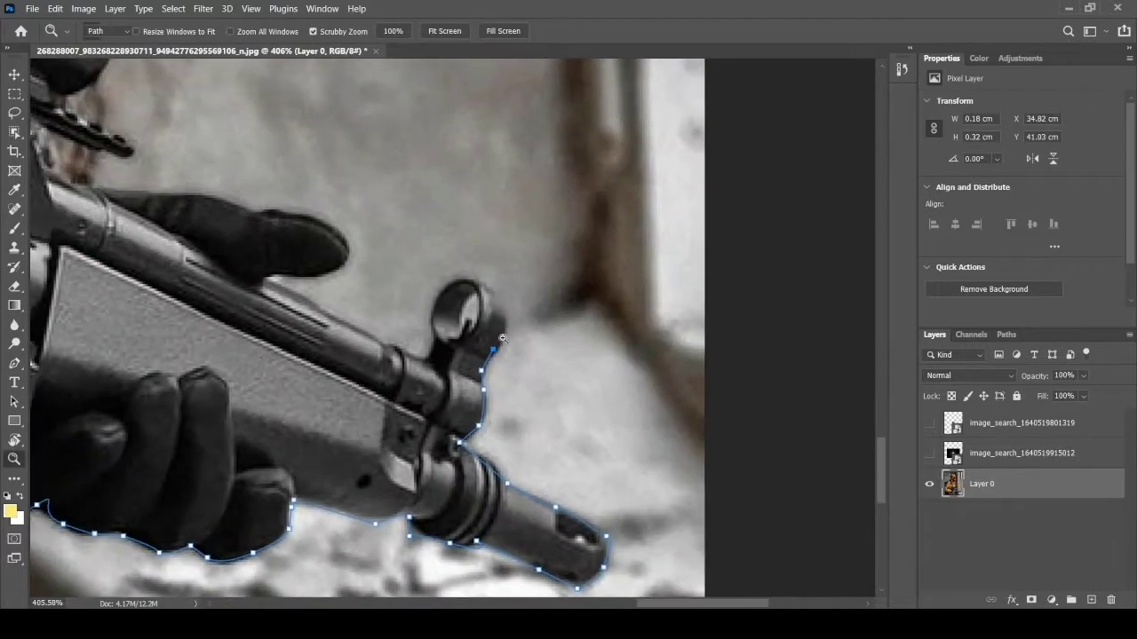
click(434, 335)
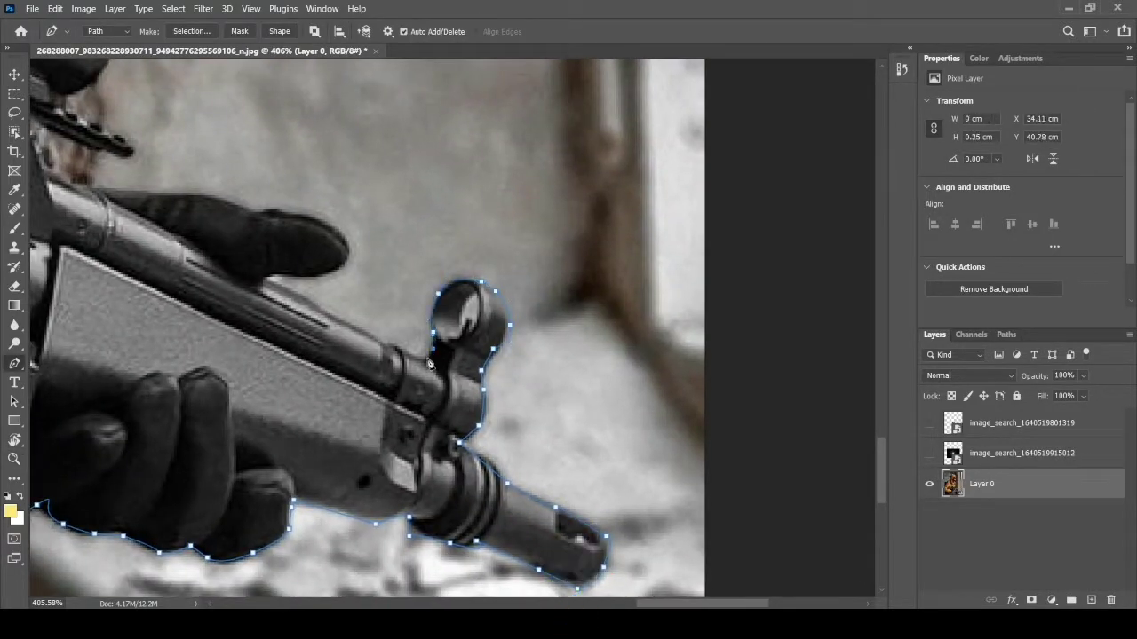
Trace the path around the gloved hand's fingertip and top edge.
click(313, 223)
mouse_move(279, 229)
mouse_down()
mouse_move(355, 288)
mouse_move(314, 267)
mouse_up()
drag(300, 263, 437, 329)
click(315, 317)
Continue the path up the scope's lower edge, over the knob, to the scope's rear.
drag(241, 260, 388, 354)
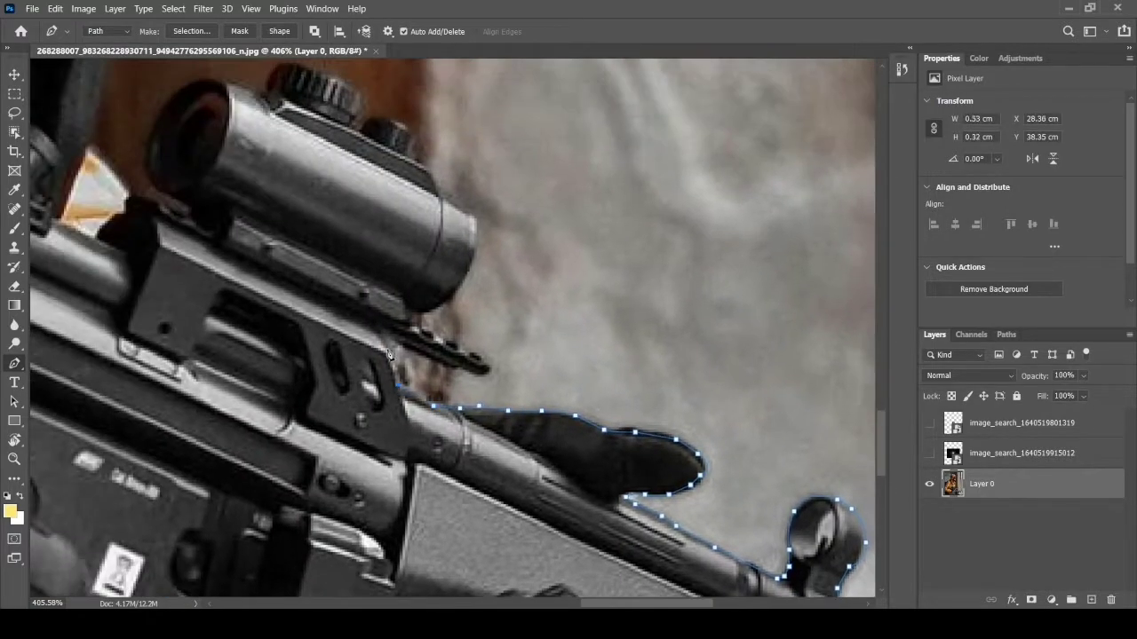
click(421, 315)
click(448, 303)
click(465, 275)
click(478, 228)
click(474, 209)
drag(432, 184, 417, 341)
click(342, 256)
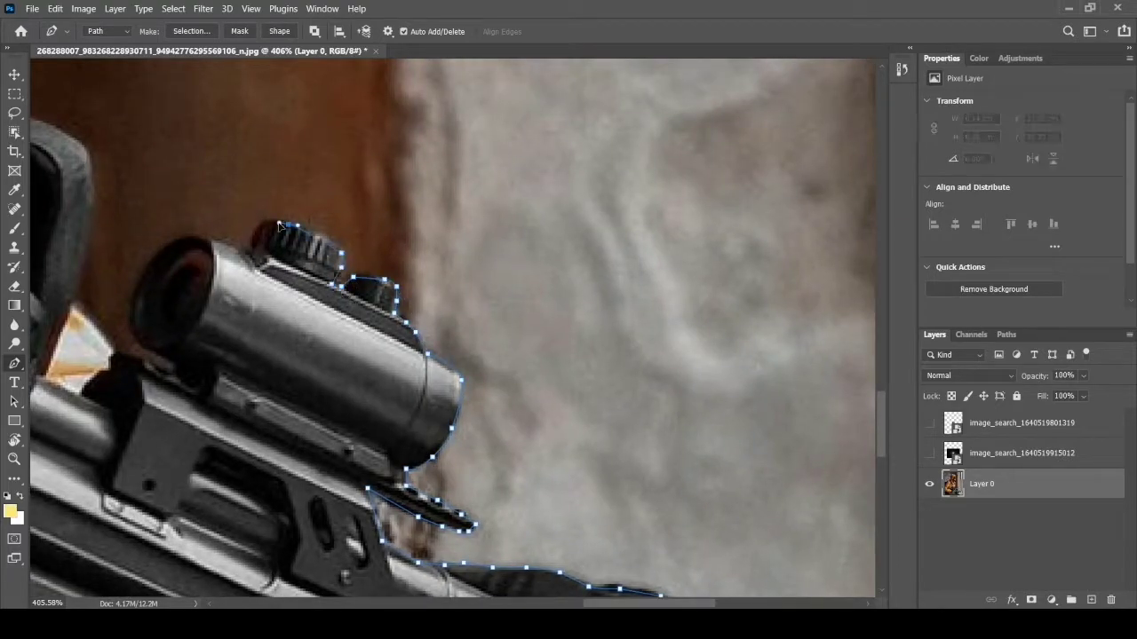
drag(305, 242, 419, 413)
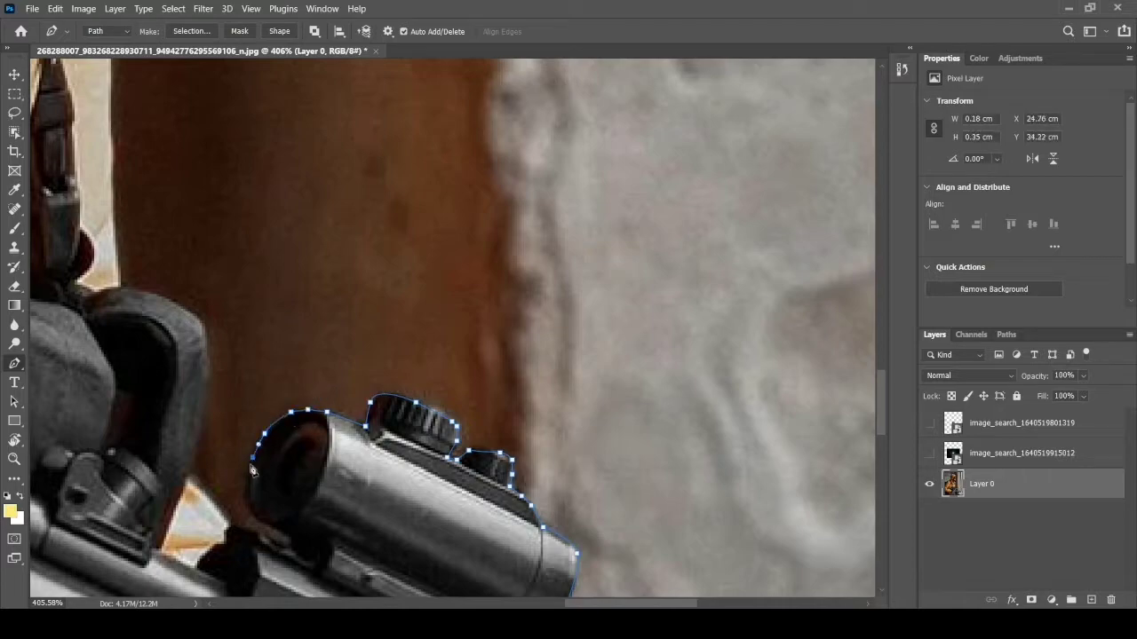
drag(217, 519, 326, 555)
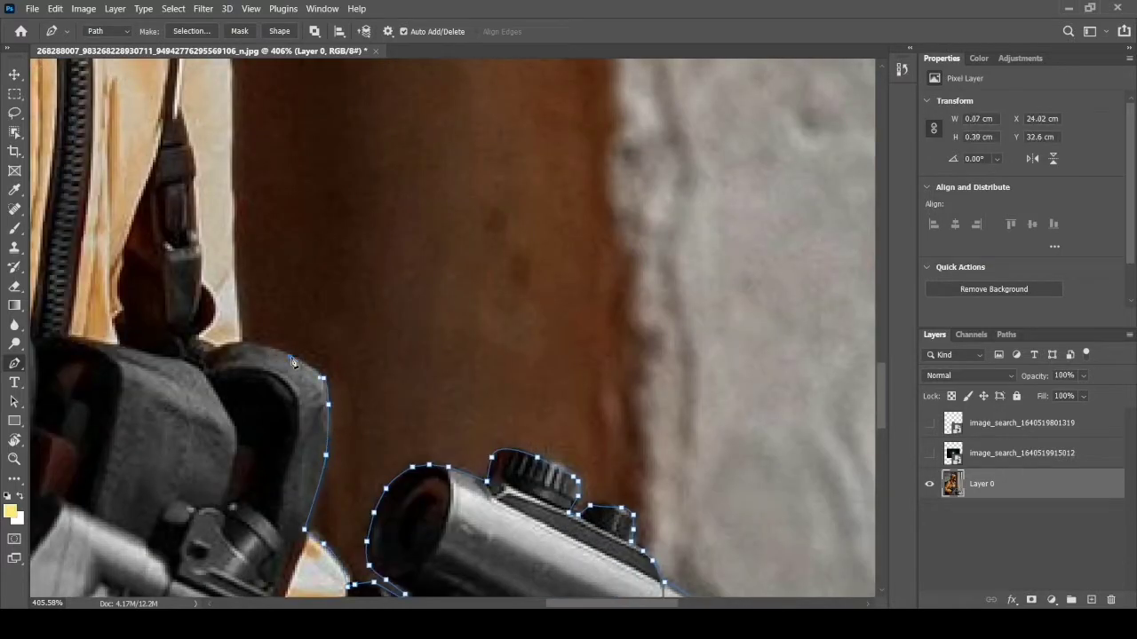
Curve the path around the bottom and side of the gas-mask filter.
drag(293, 362, 316, 487)
drag(311, 270, 342, 491)
drag(343, 279, 341, 332)
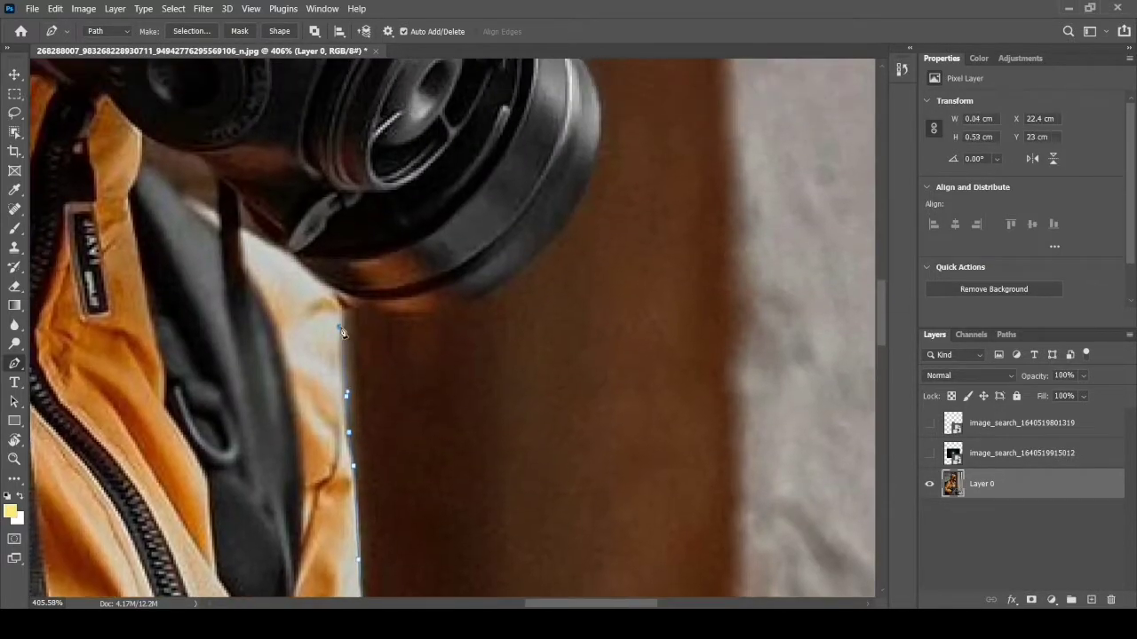
click(438, 315)
click(498, 294)
drag(498, 293, 400, 479)
click(475, 394)
click(489, 367)
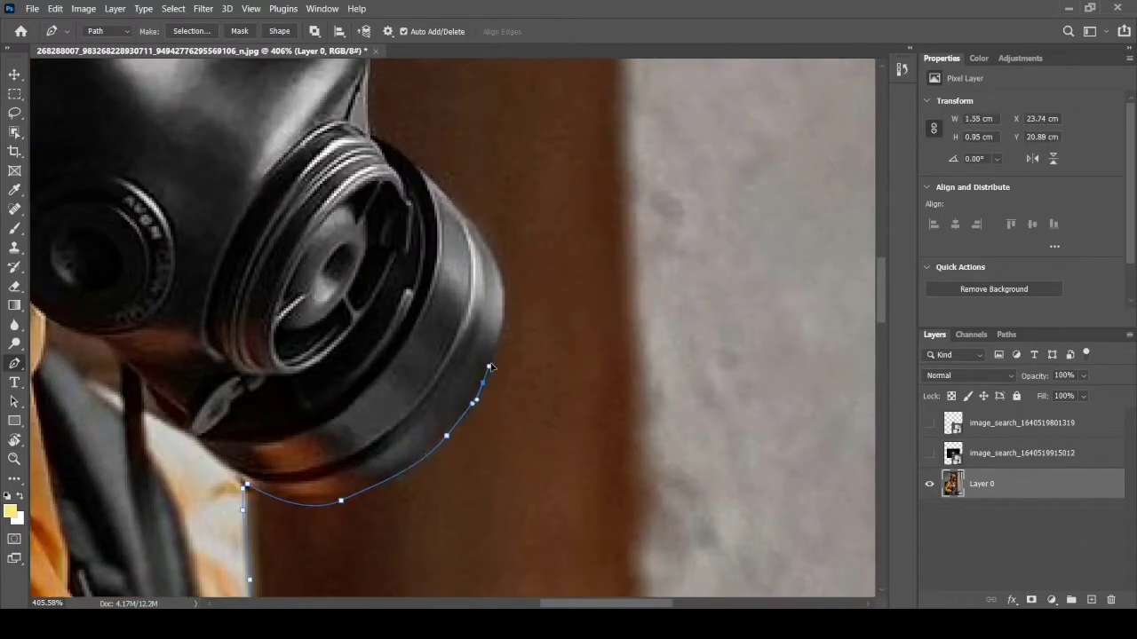
click(479, 226)
drag(479, 226, 504, 404)
Trace from the mask around the cap's brim and along the hood crest.
drag(402, 291, 423, 416)
click(403, 504)
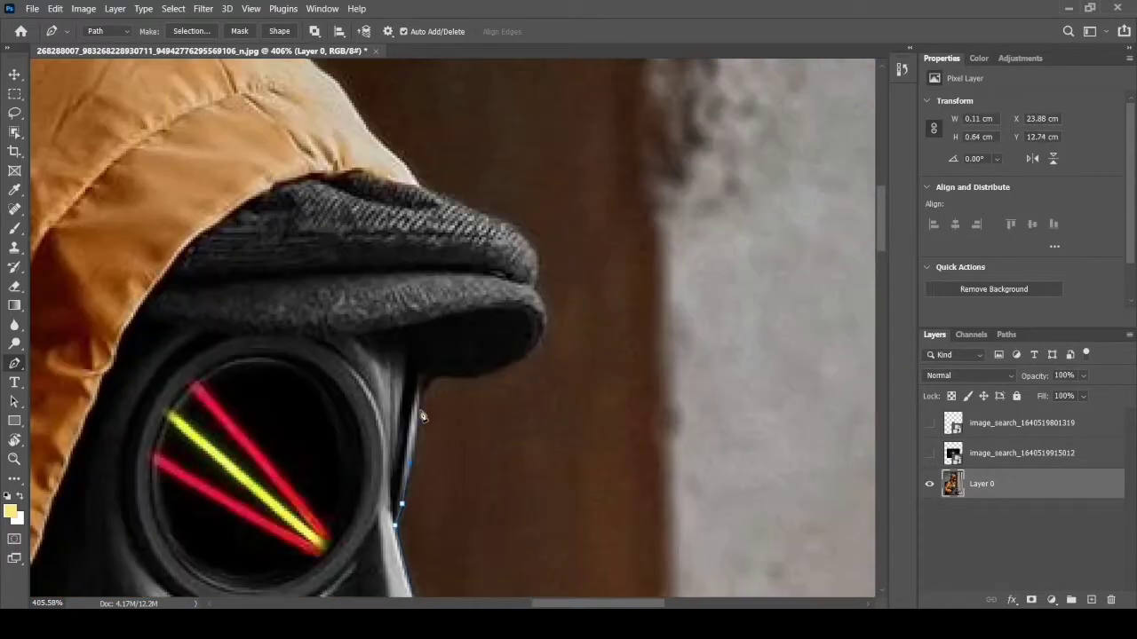
click(457, 378)
click(548, 329)
drag(542, 290, 538, 368)
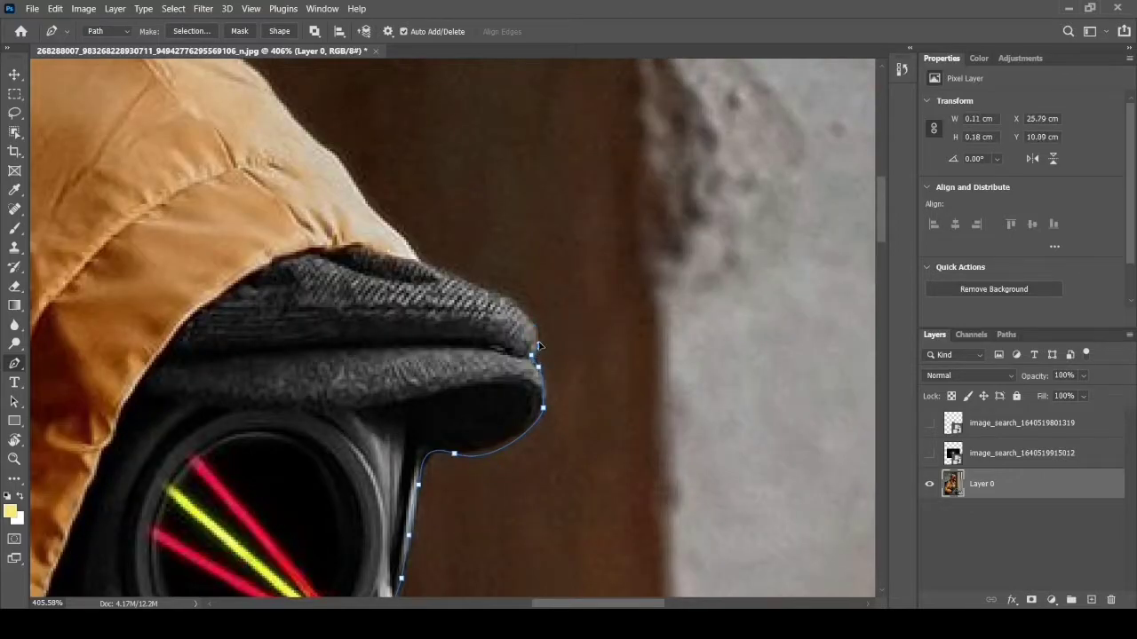
mouse_move(469, 296)
mouse_down()
mouse_move(506, 364)
mouse_move(544, 368)
mouse_up()
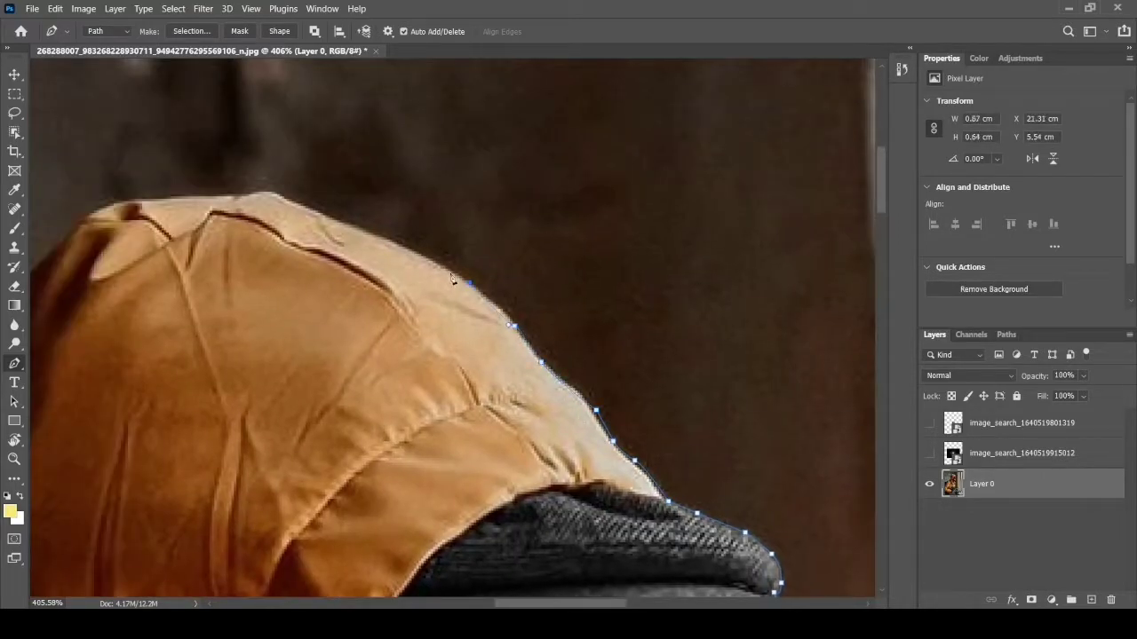
click(356, 236)
drag(356, 236, 497, 266)
click(364, 274)
drag(364, 273, 497, 337)
Follow the hood's left edge downward to the shoulder.
mouse_move(373, 328)
mouse_down()
mouse_move(497, 373)
mouse_move(502, 337)
mouse_up()
click(474, 336)
click(500, 406)
drag(500, 406, 532, 355)
click(536, 406)
drag(536, 406, 586, 355)
click(586, 321)
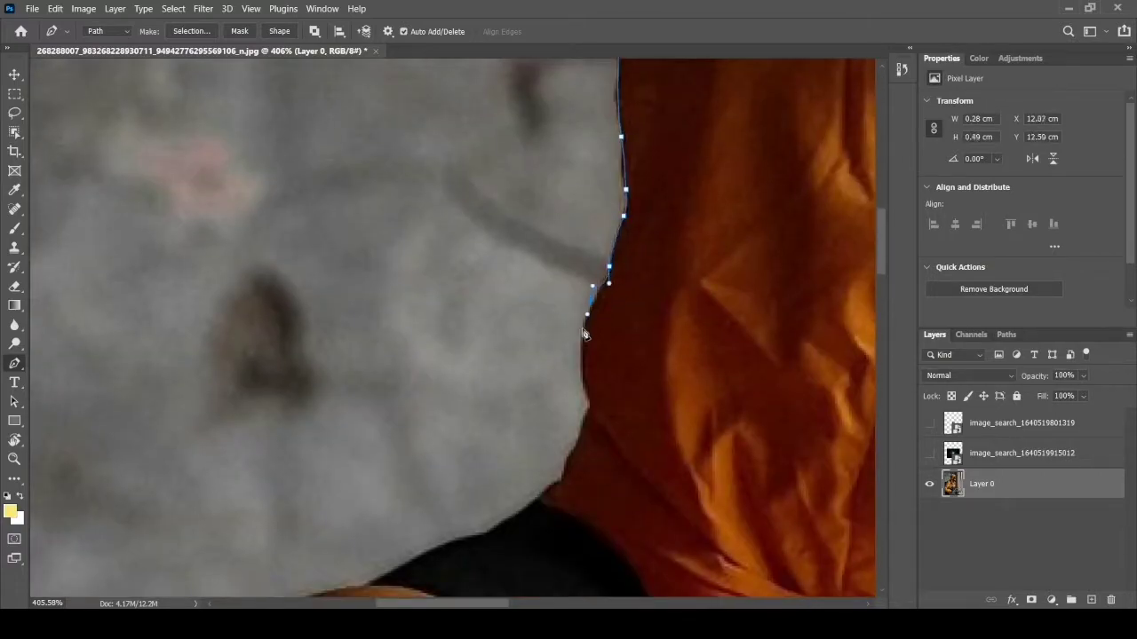
drag(604, 417, 689, 349)
click(575, 476)
drag(574, 477, 694, 326)
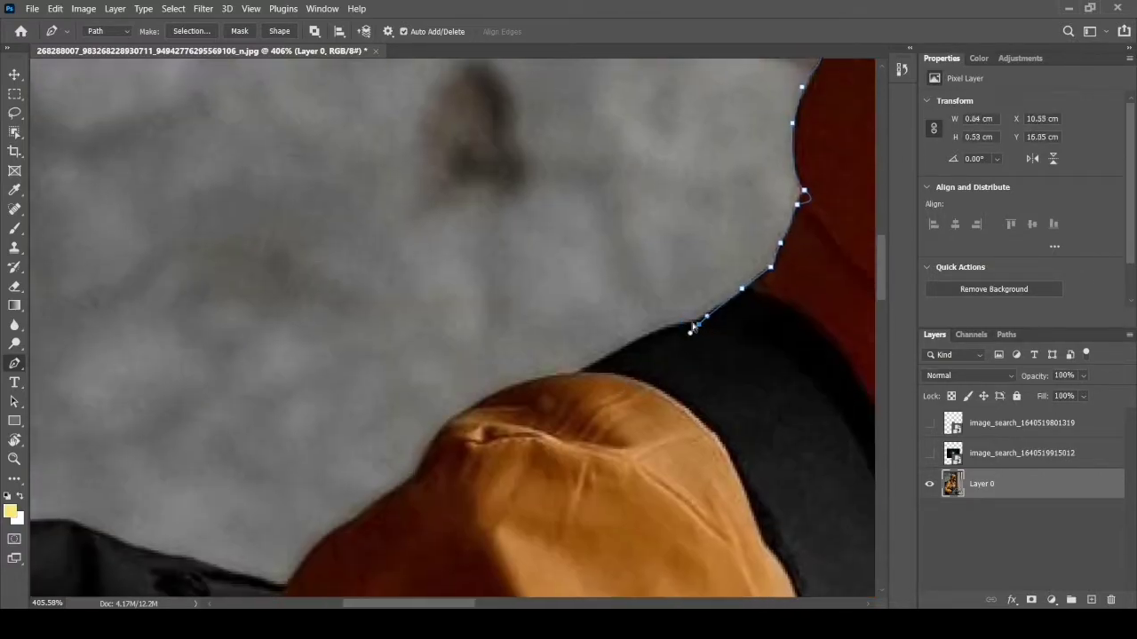
Trace the backpack edge and the image's left edge, then zoom out to the outlined figure.
click(617, 359)
drag(617, 358, 621, 327)
click(584, 364)
mouse_move(585, 364)
mouse_down()
mouse_move(680, 272)
mouse_move(510, 189)
mouse_up()
click(681, 271)
click(318, 293)
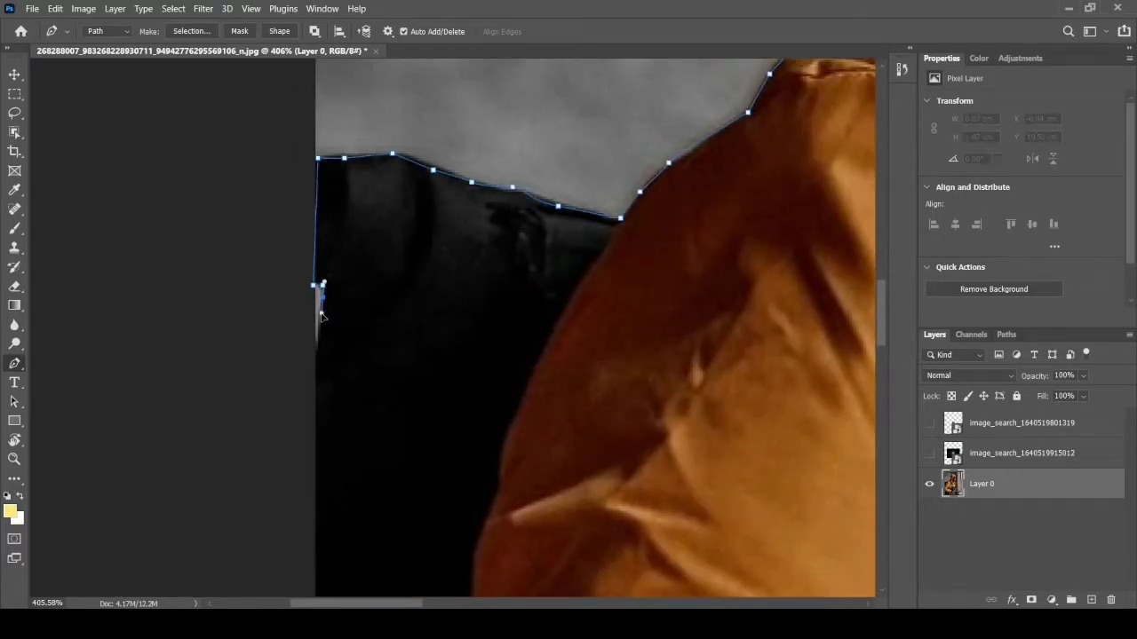
mouse_move(318, 293)
mouse_down()
mouse_move(374, 299)
mouse_move(357, 173)
mouse_up()
click(331, 232)
click(375, 333)
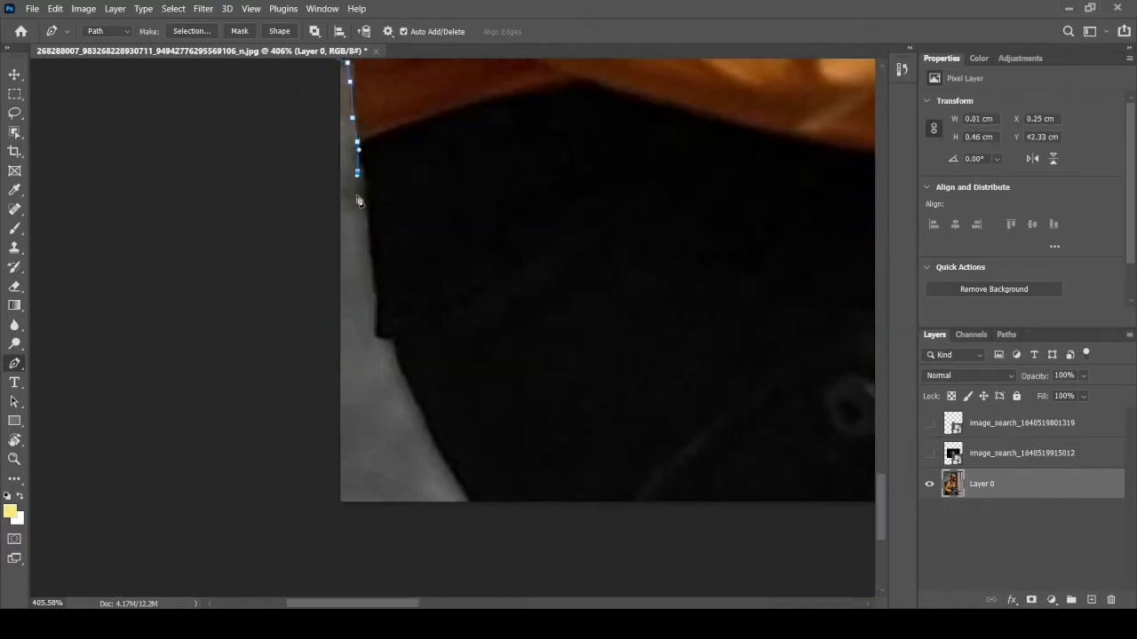
scroll(374, 345, down, 10)
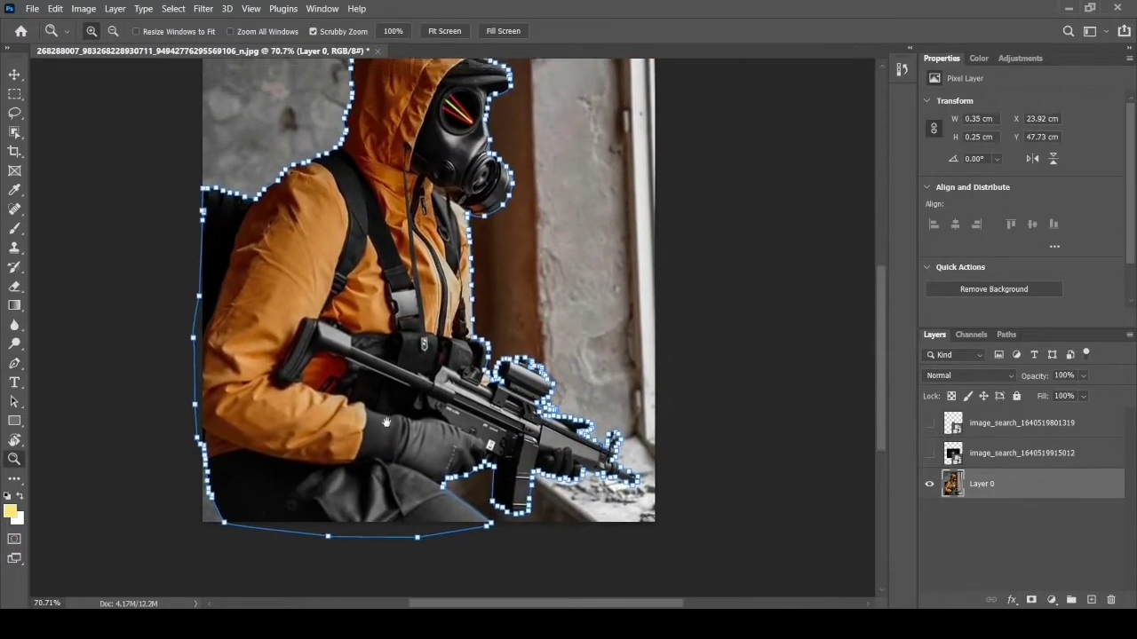
drag(387, 422, 371, 445)
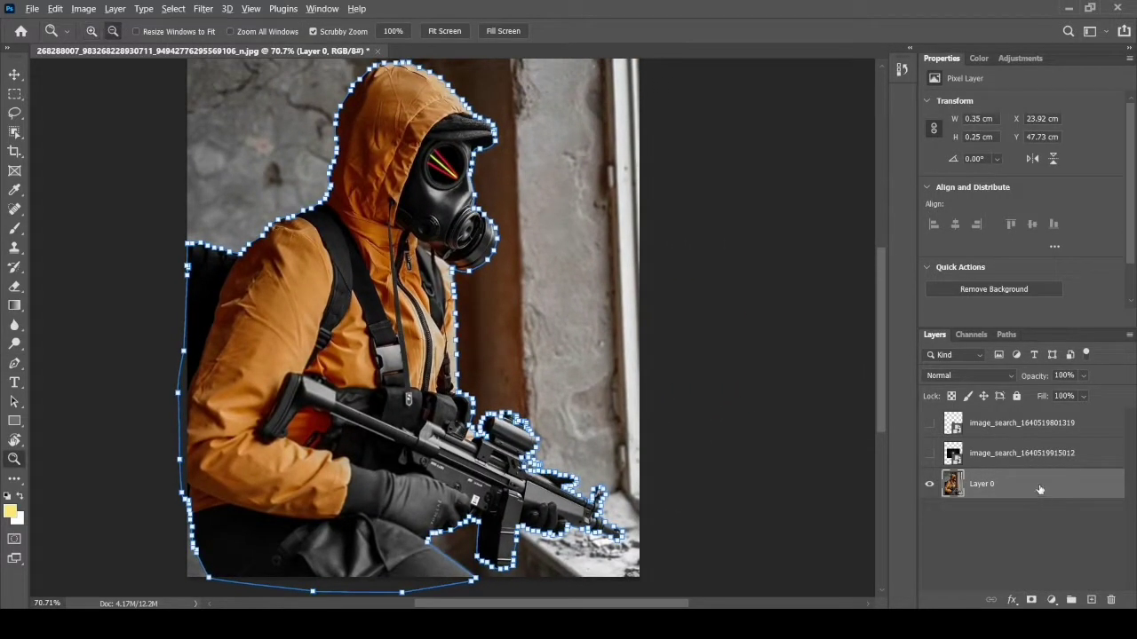
Duplicate Layer 0 and set the view zoom to 100%.
drag(1039, 489, 1031, 517)
right_click(310, 405)
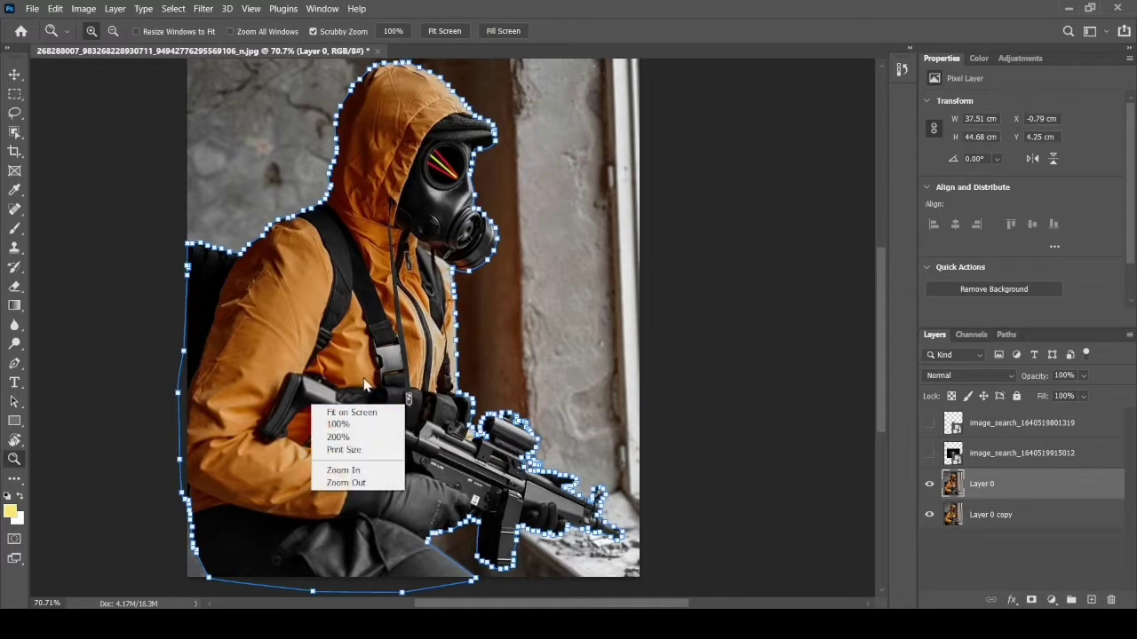
right_click(362, 358)
click(384, 376)
right_click(358, 358)
click(326, 333)
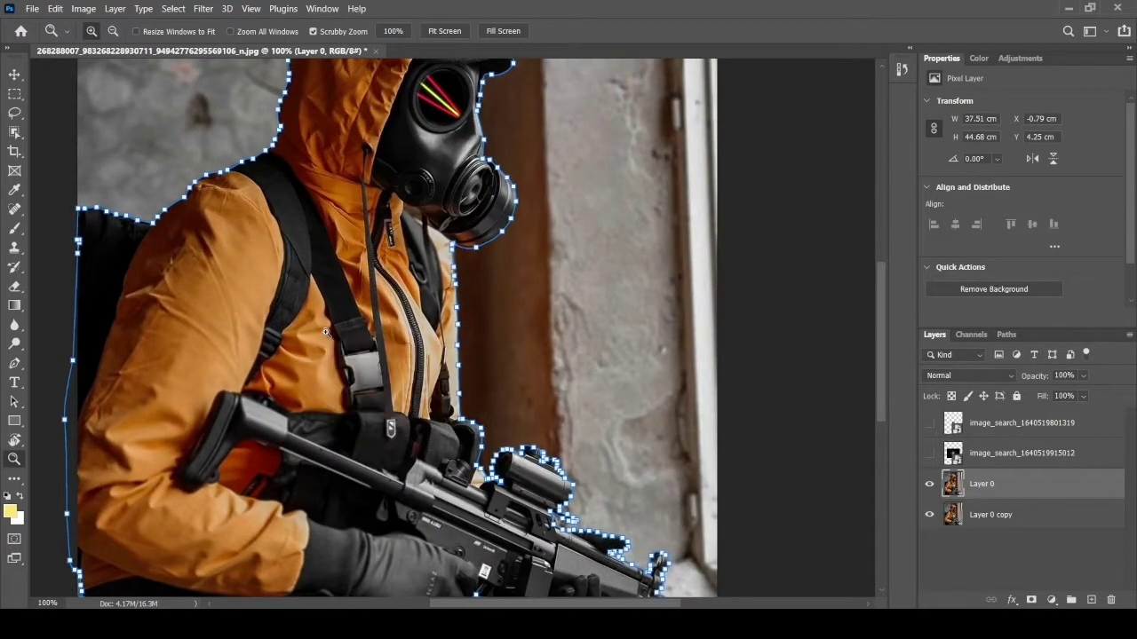
Turn the soldier path into a selection, mask Layer 0 with it, and zoom out.
key(i)
right_click(326, 333)
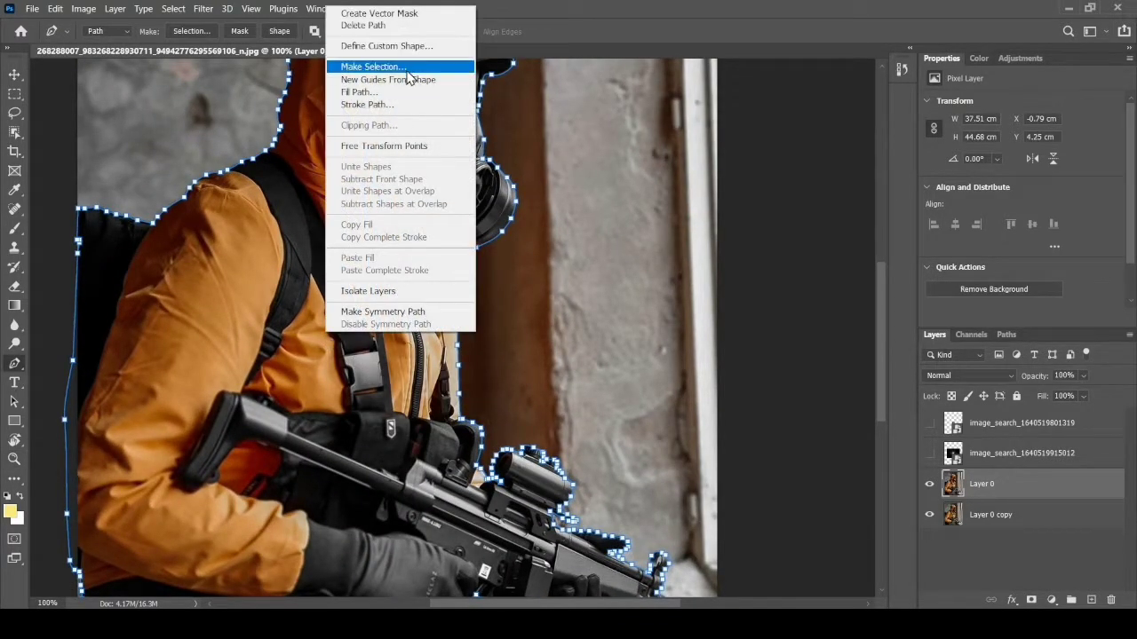
click(411, 66)
click(645, 157)
key(p)
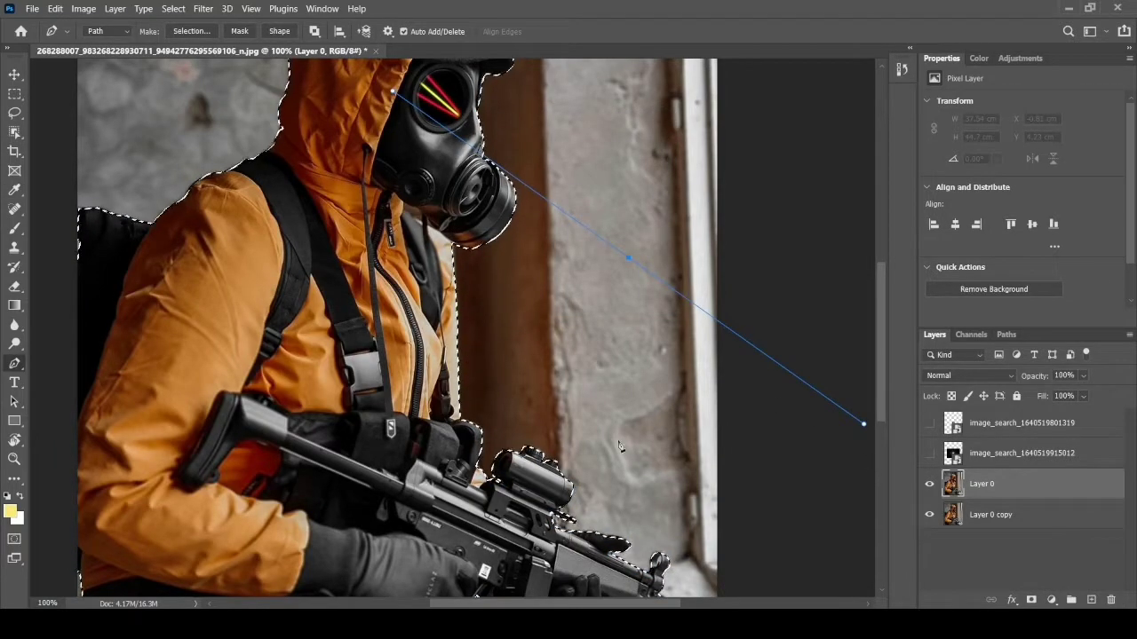
key(ctrl+shift+m)
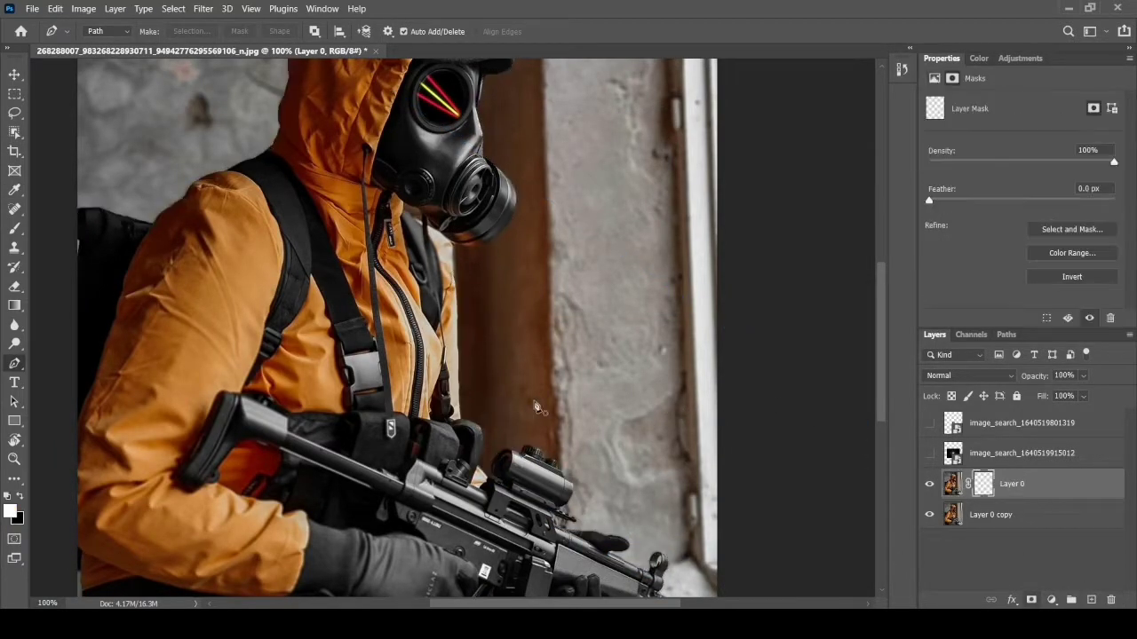
key(z)
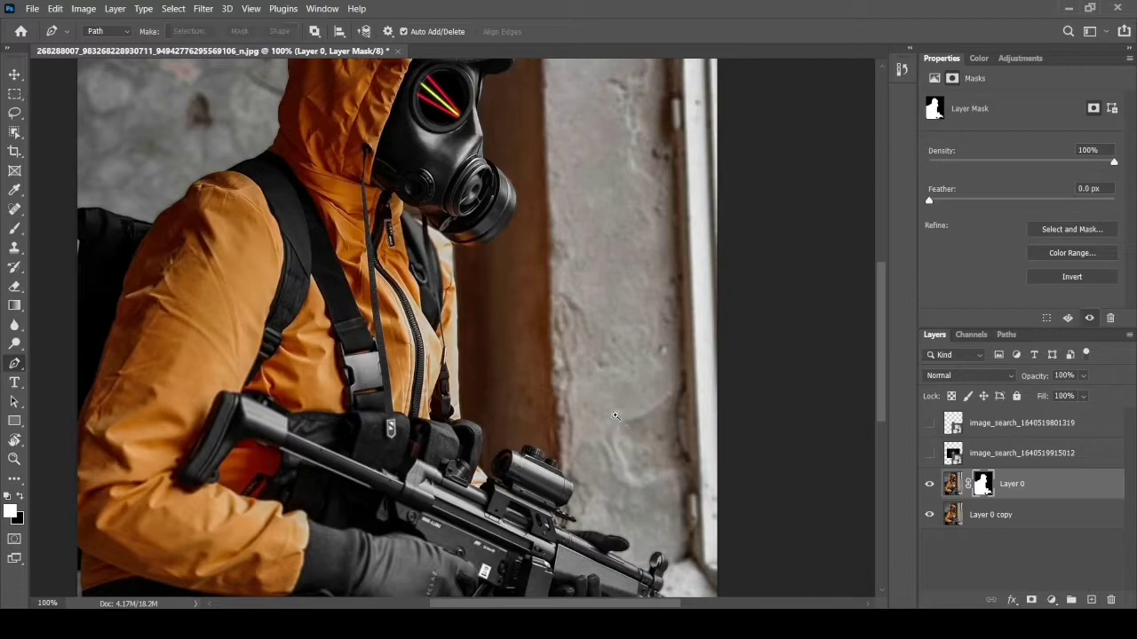
drag(618, 422, 571, 405)
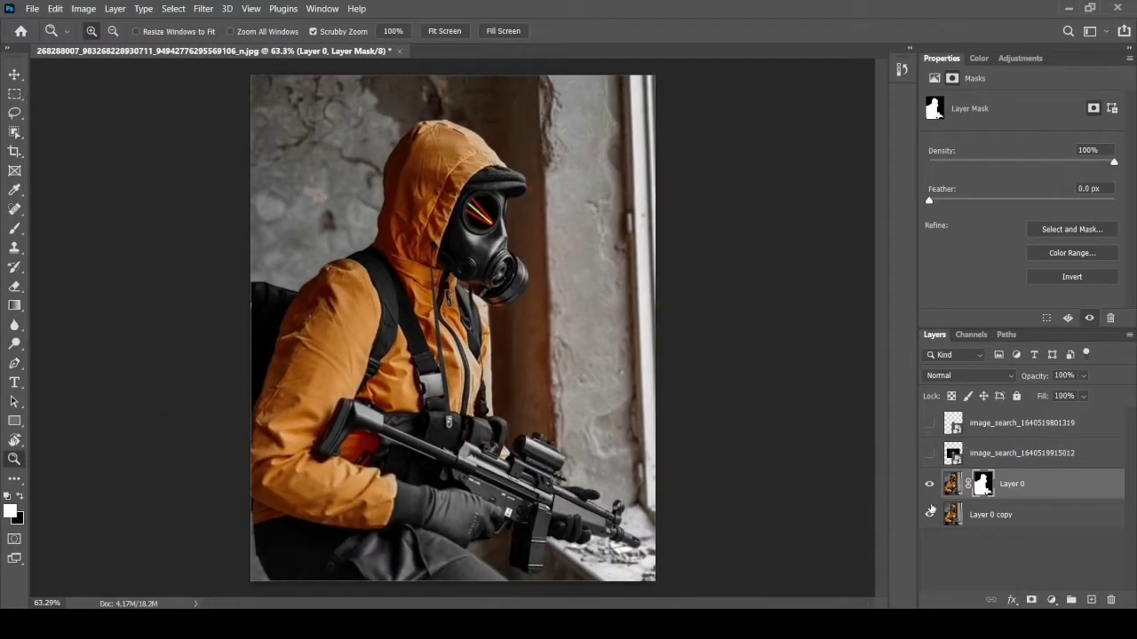
Add a Levels layer clipped to Layer 0 copy, lowering output white to about 99.
click(930, 513)
click(930, 516)
click(1054, 514)
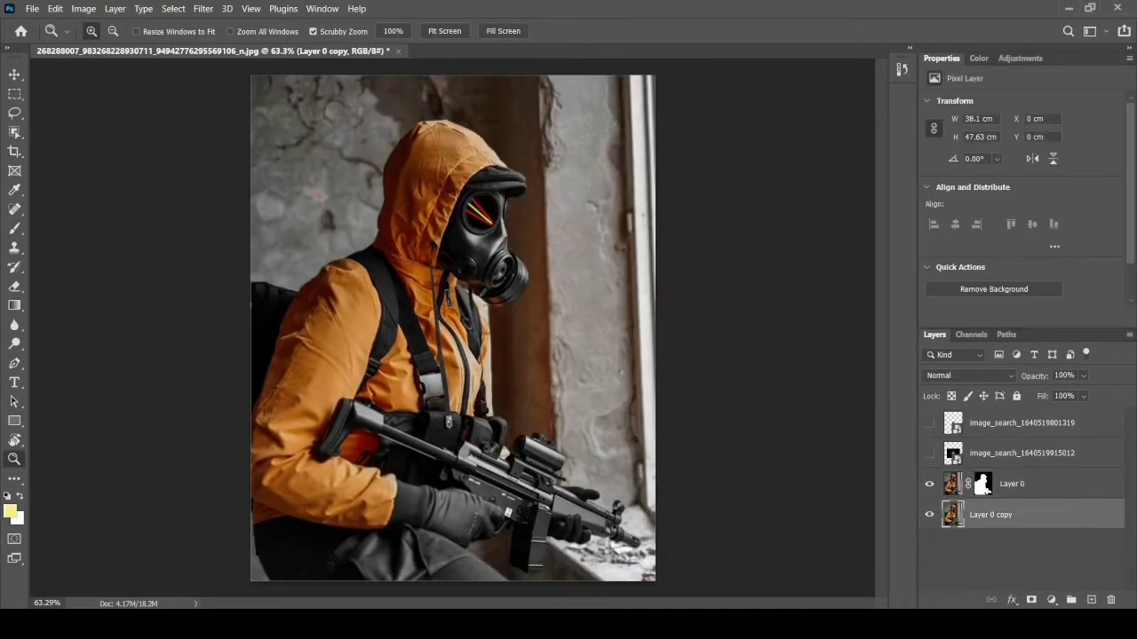
click(1052, 600)
click(1070, 407)
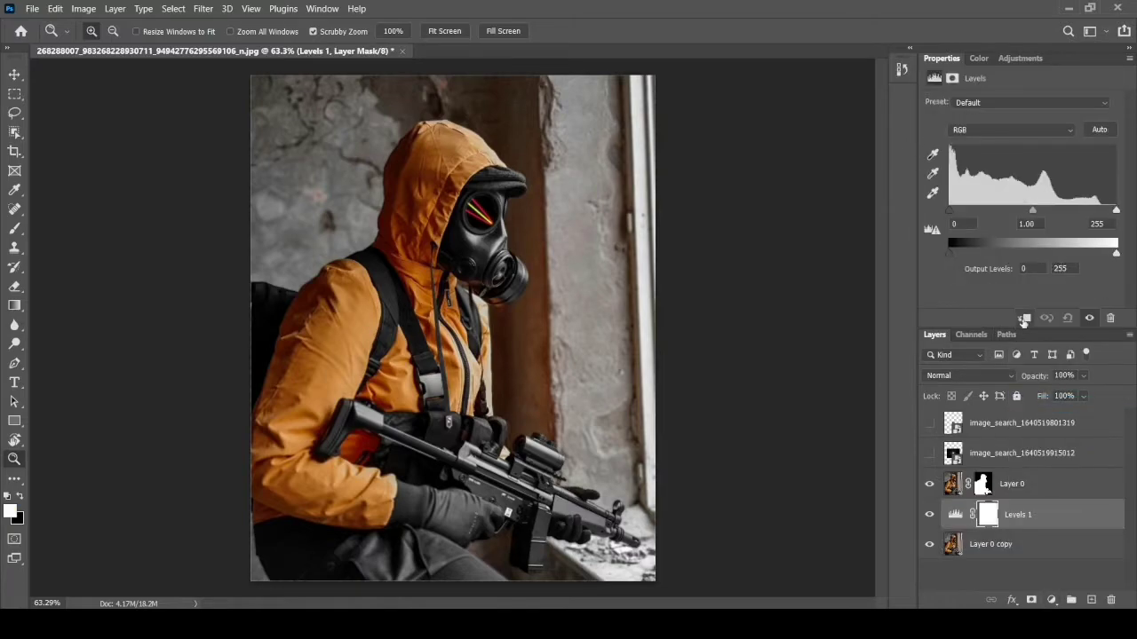
click(1024, 318)
mouse_move(1110, 257)
mouse_down()
mouse_move(1004, 284)
mouse_move(1015, 317)
mouse_up()
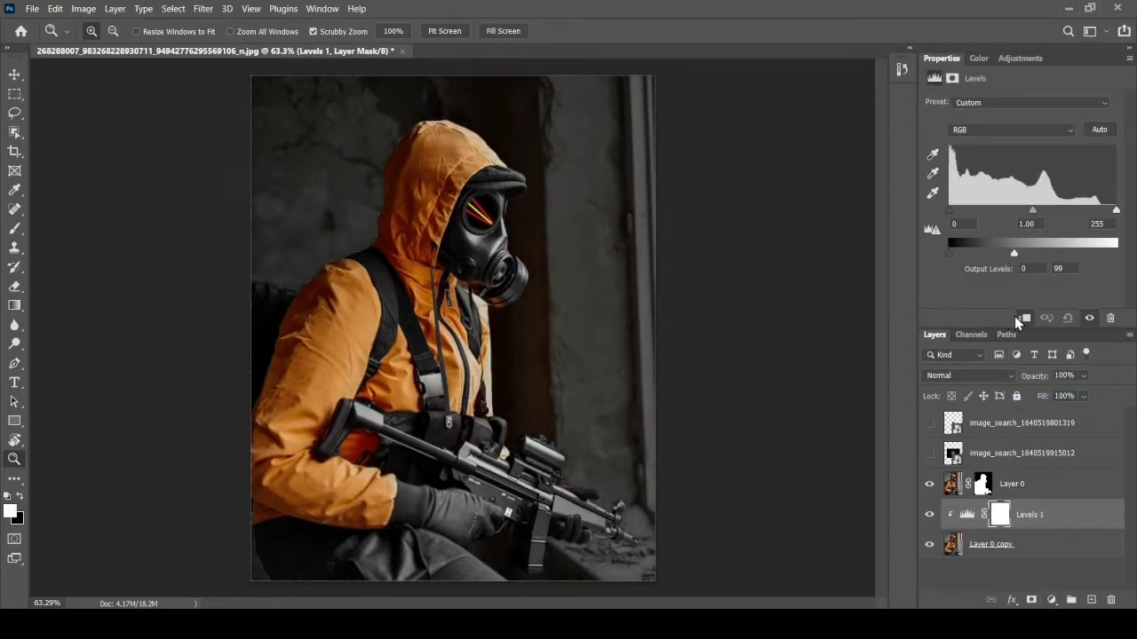
Add a clipped colorized Hue/Saturation: Hue 53, Saturation 13, Lightness -18.
click(1065, 544)
click(1051, 600)
click(1085, 468)
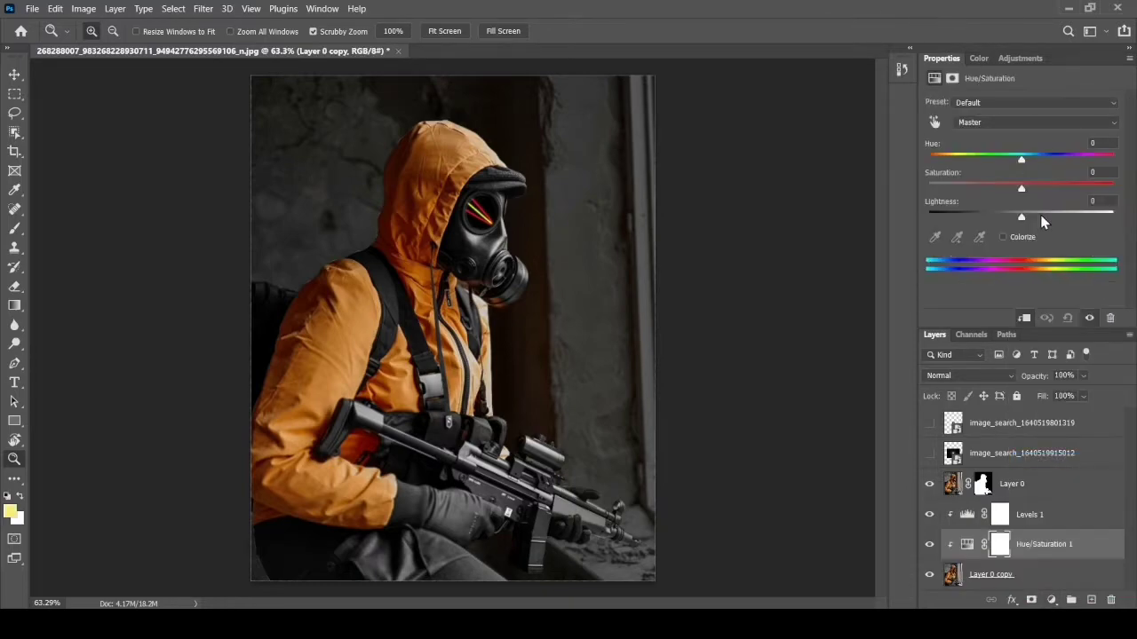
click(1002, 237)
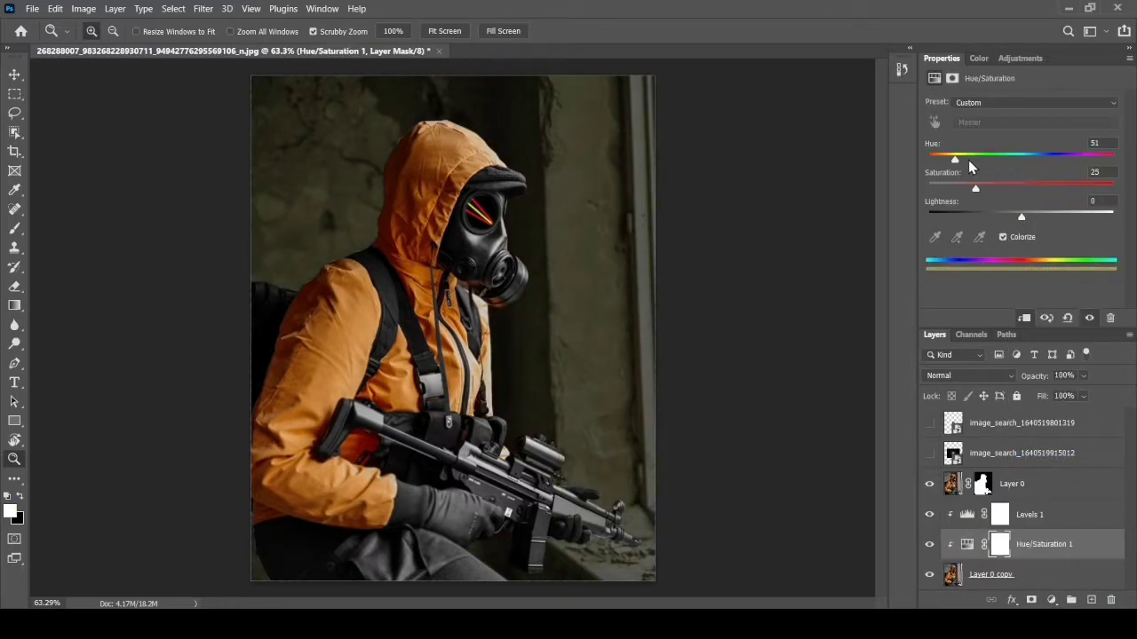
mouse_move(968, 160)
mouse_down()
mouse_move(1025, 189)
mouse_move(969, 208)
mouse_up()
drag(1022, 216, 998, 219)
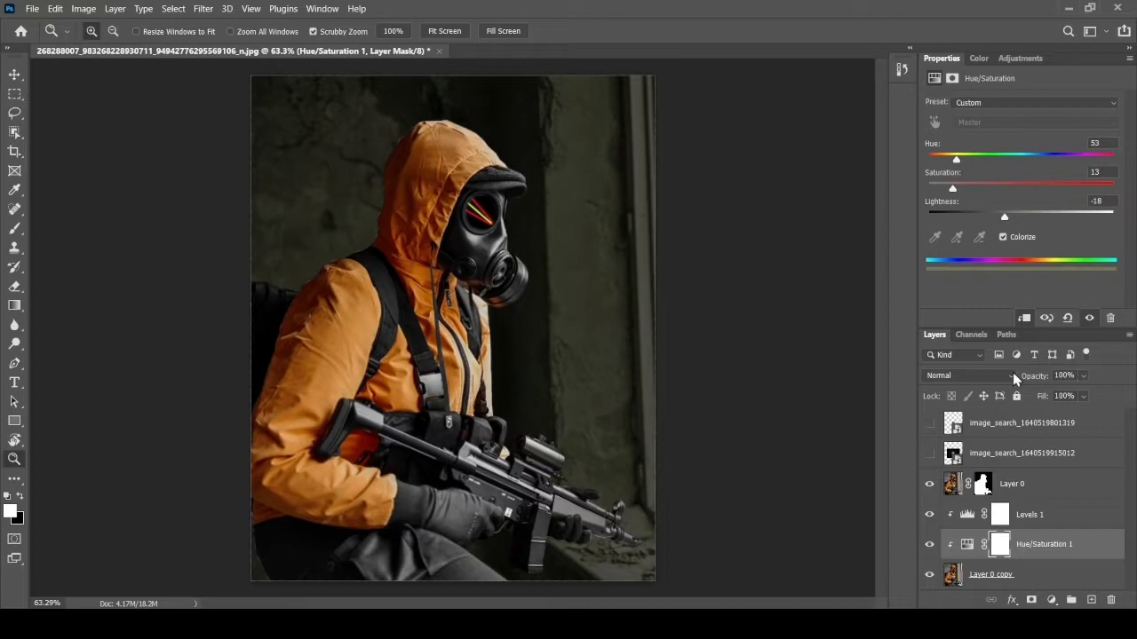
Clip a Hue/Saturation layer to Layer 0 with Saturation -36 and Lightness -53.
click(1068, 487)
click(1052, 600)
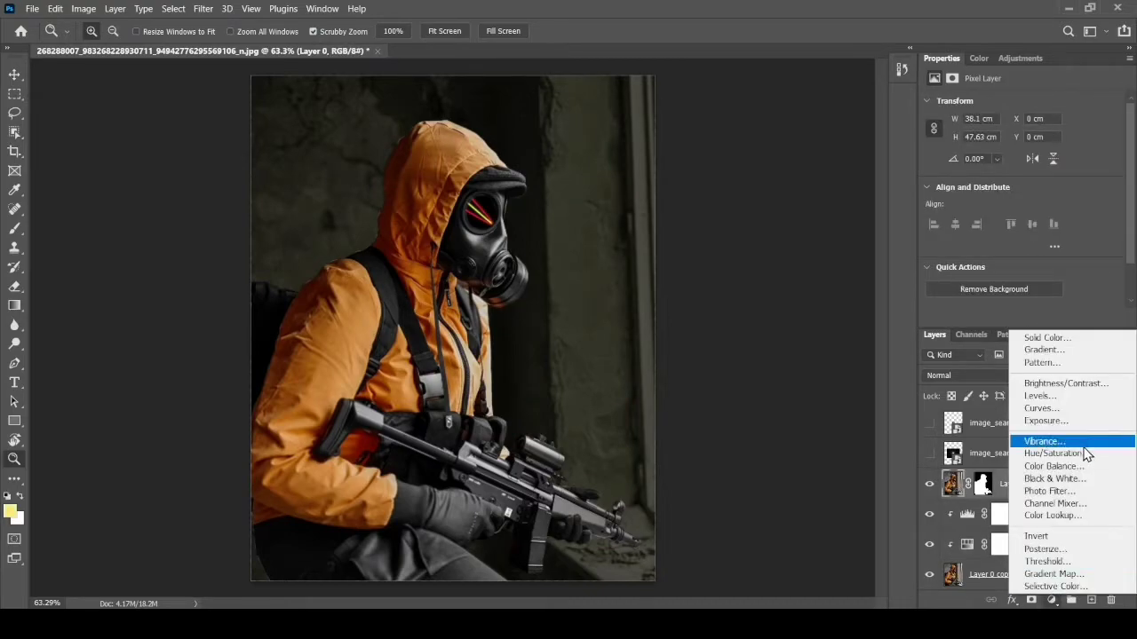
click(1053, 453)
key(ctrl+alt+g)
click(1003, 237)
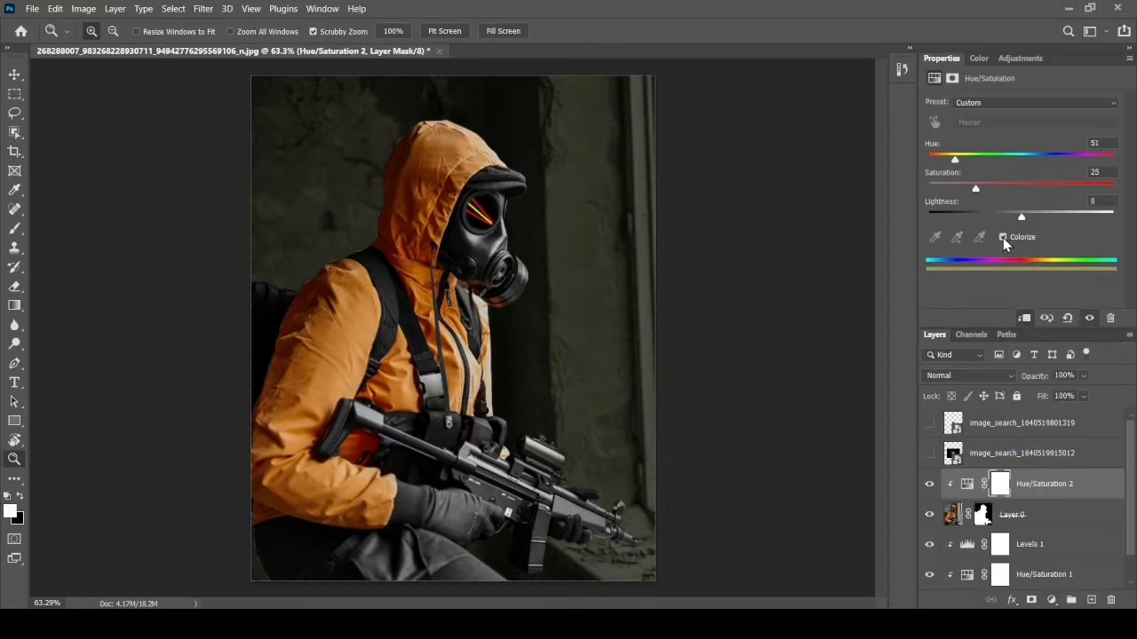
click(1003, 237)
drag(1021, 217, 966, 217)
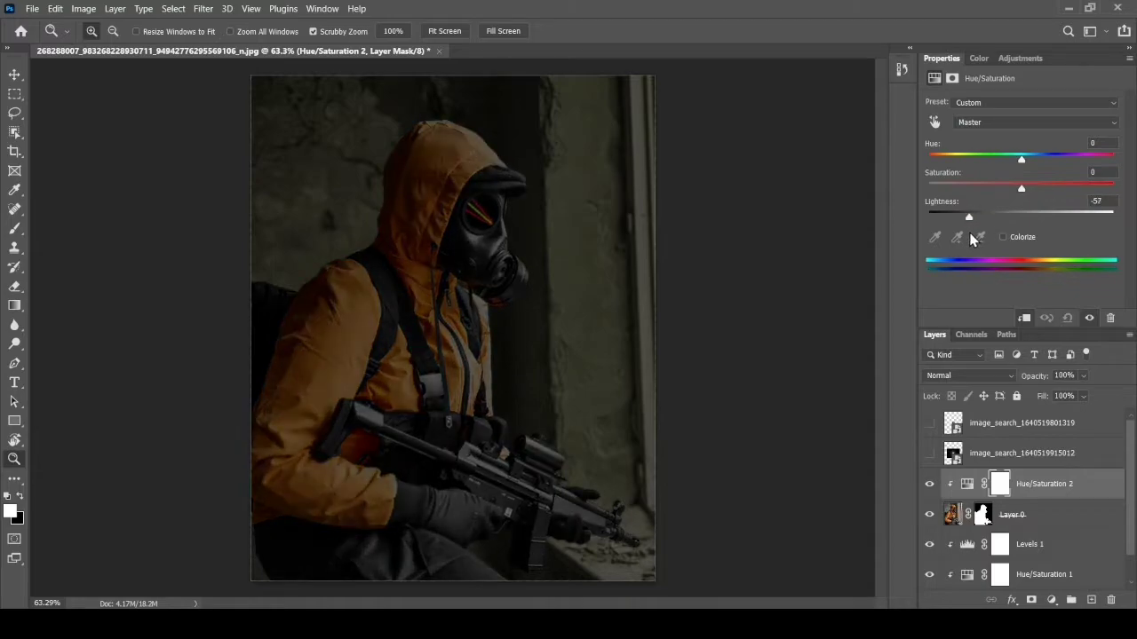
click(994, 188)
drag(990, 193, 988, 191)
click(974, 217)
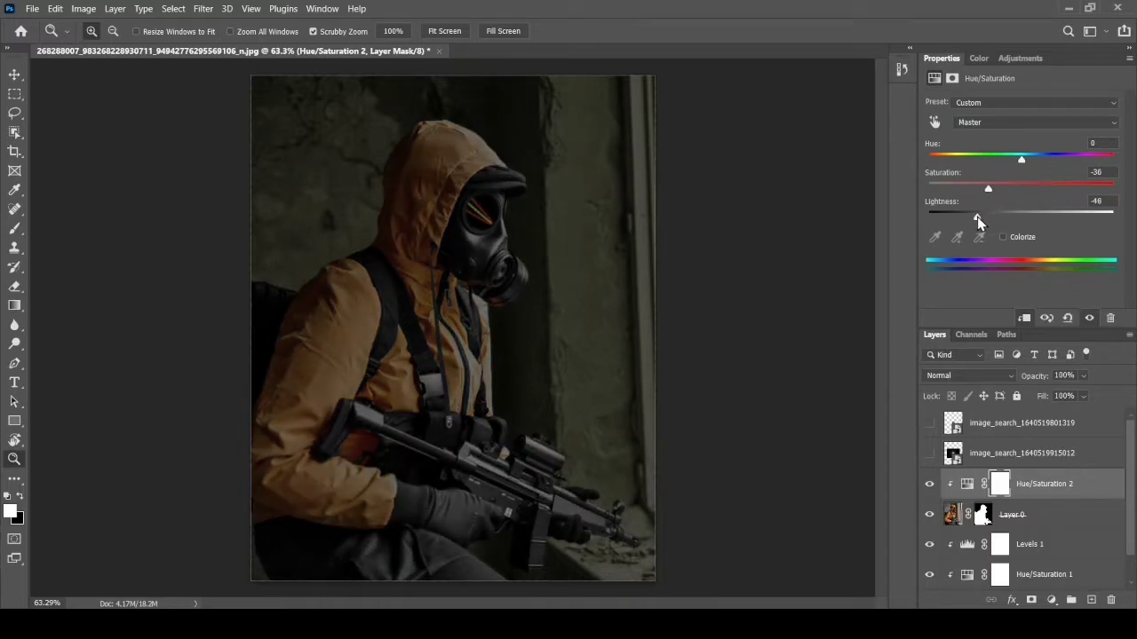
Add a new empty Layer 1 and zoom in on the gas-mask eyepiece.
click(1064, 508)
click(1050, 600)
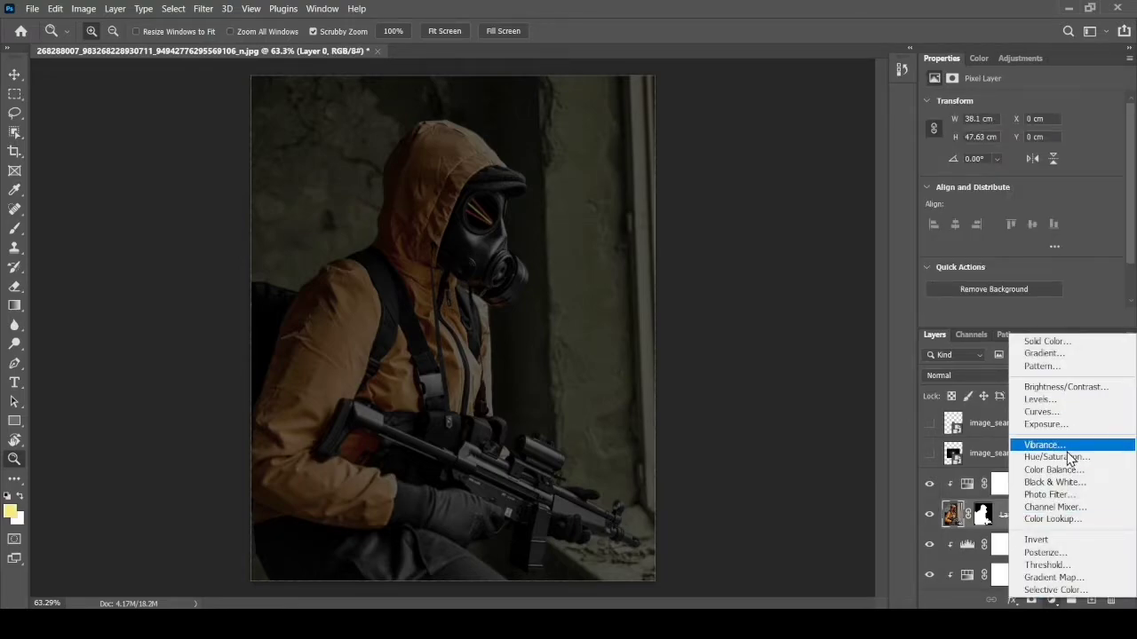
click(995, 486)
click(1092, 600)
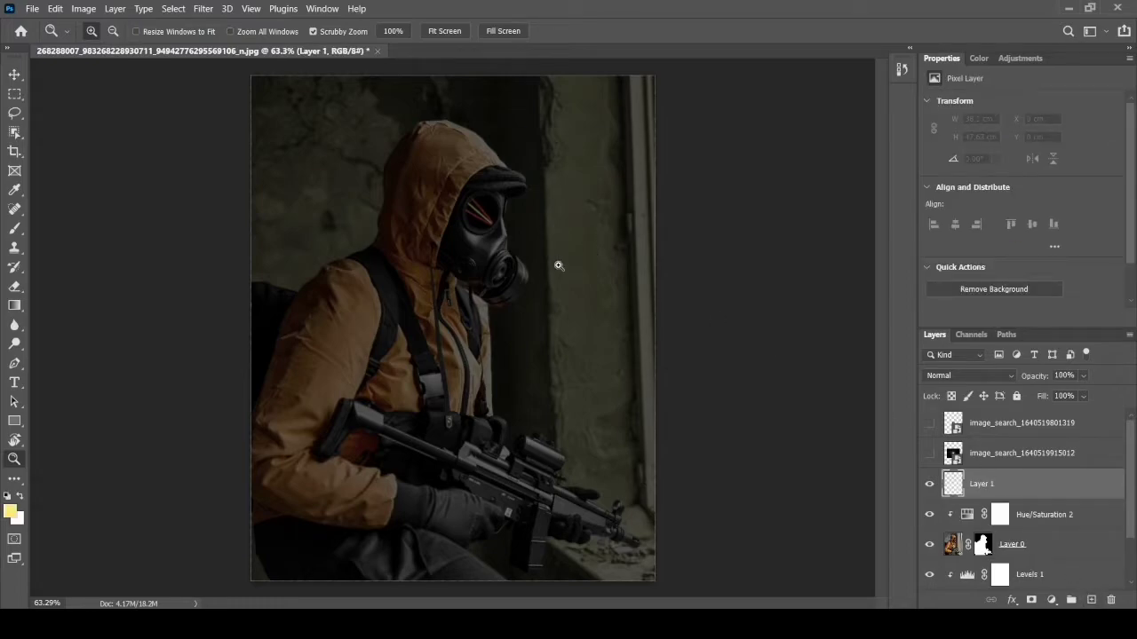
drag(558, 266, 600, 488)
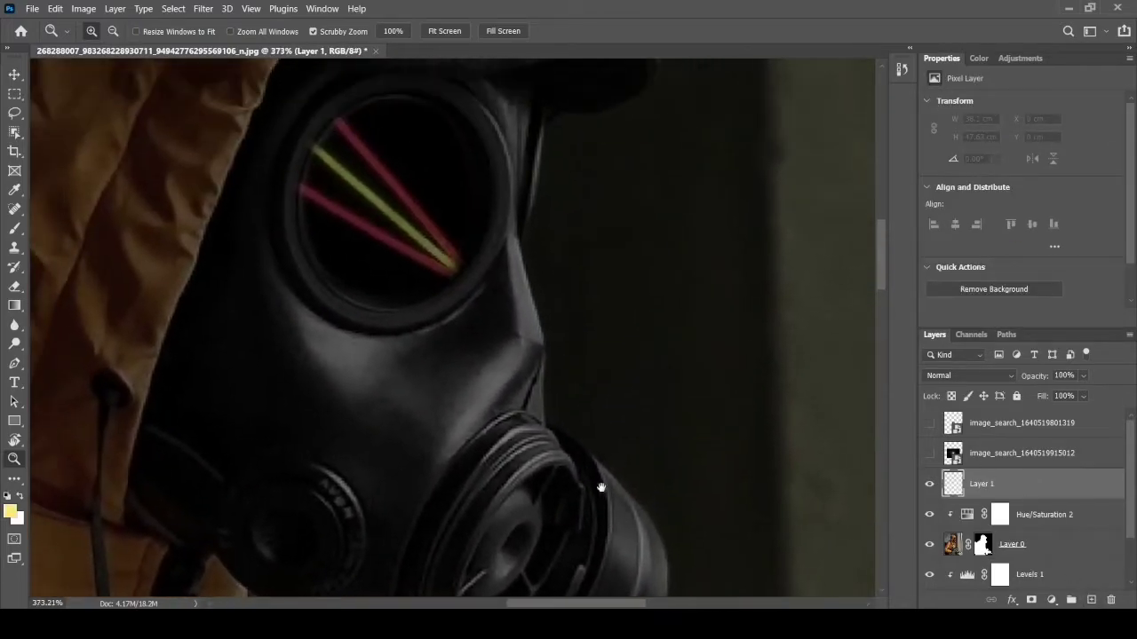
Draw an elliptical marquee selection around the eyepiece lens.
scroll(533, 381, down, 2)
scroll(479, 293, up, 3)
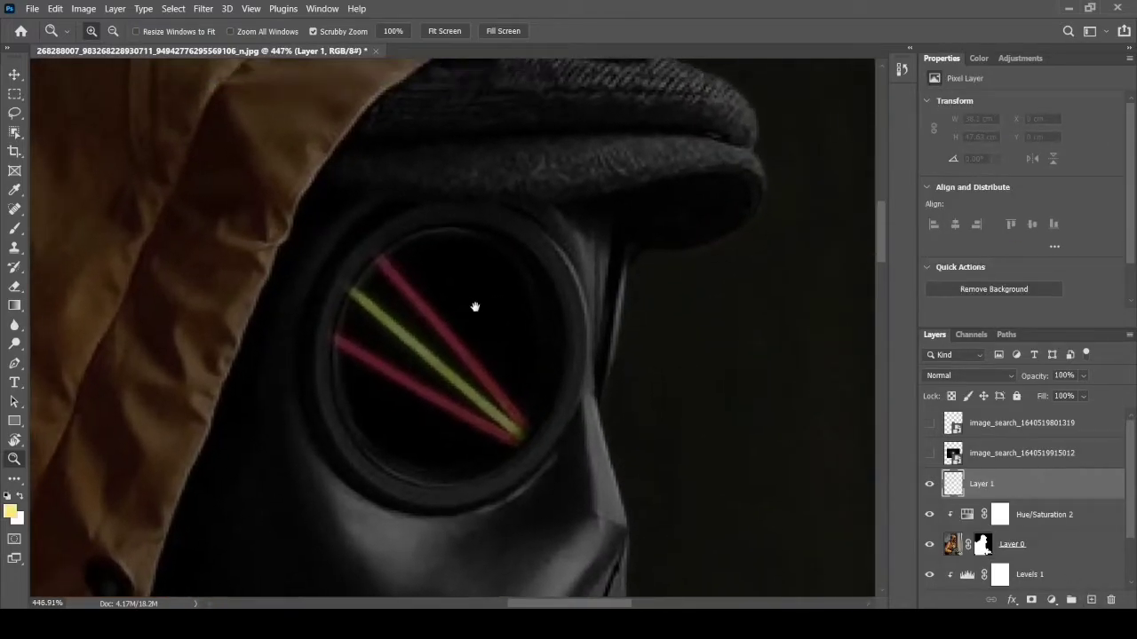
right_click(14, 94)
click(89, 105)
mouse_move(355, 193)
mouse_down()
mouse_move(575, 465)
mouse_move(578, 457)
mouse_up()
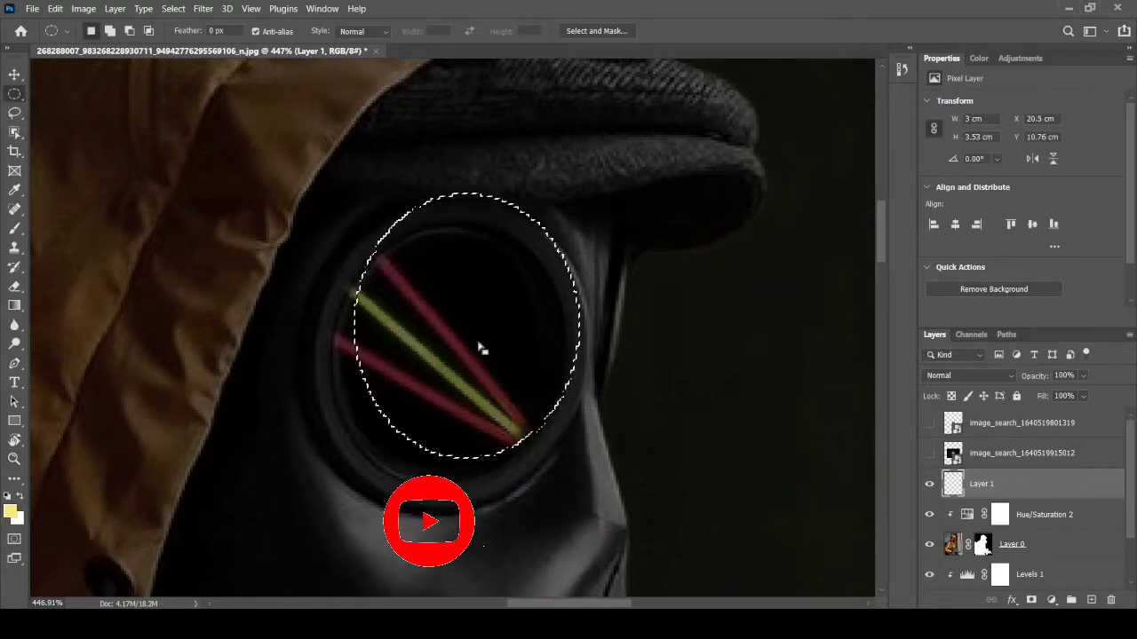
Attempt to move and transform the oval selection, dismiss the warnings, then deselect it.
key(v)
click(477, 382)
key(Return)
click(515, 284)
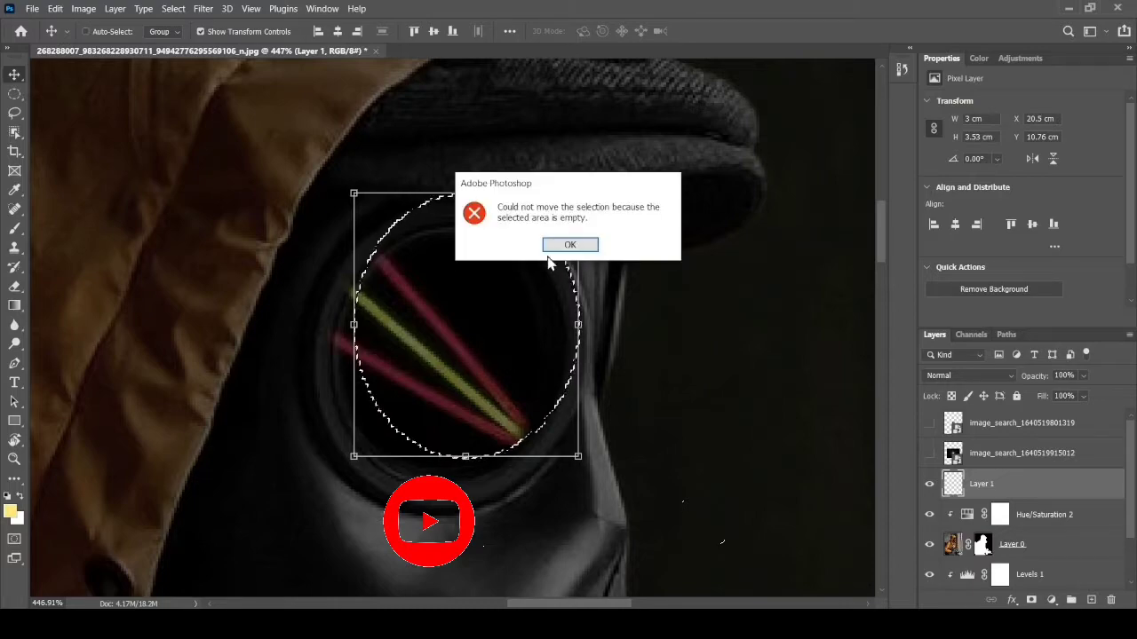
key(Return)
click(504, 293)
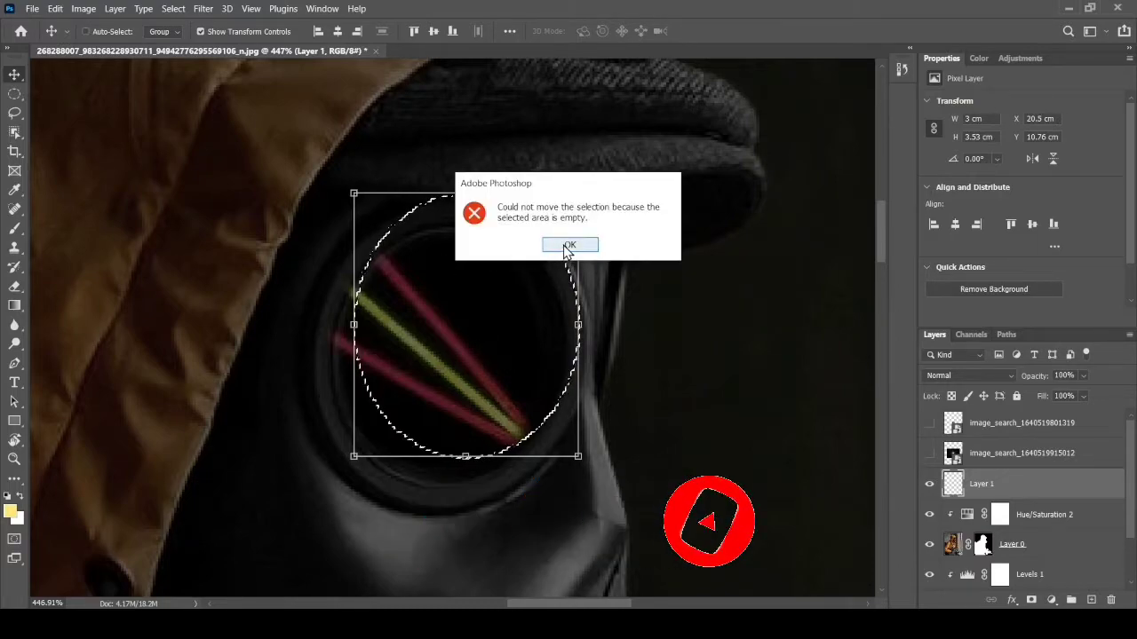
click(572, 246)
click(83, 8)
click(55, 8)
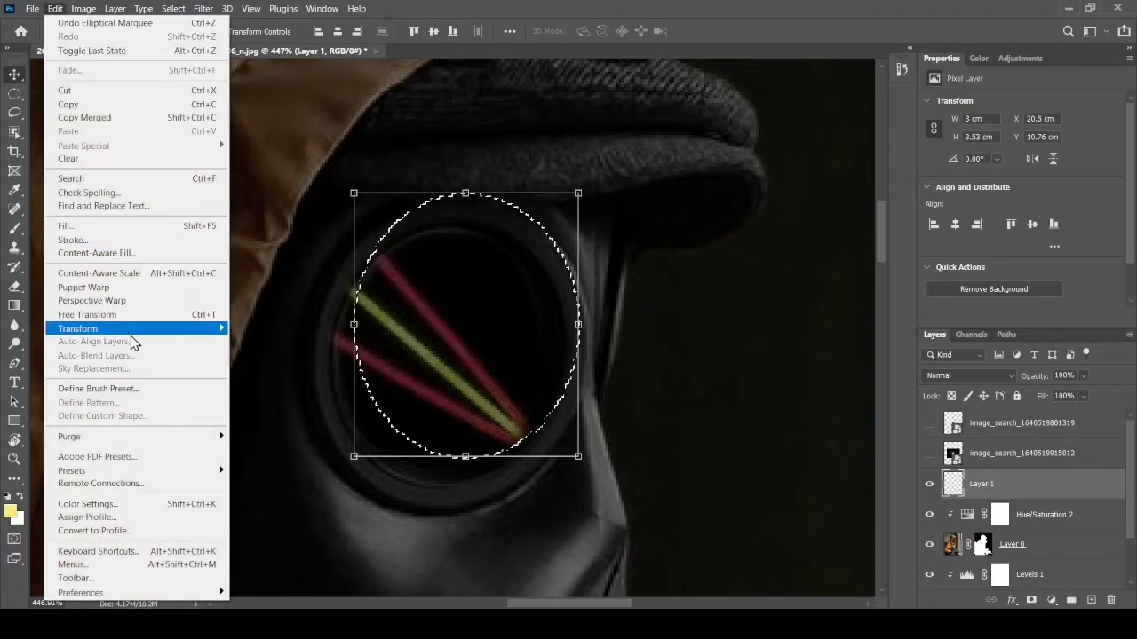
click(149, 316)
click(579, 245)
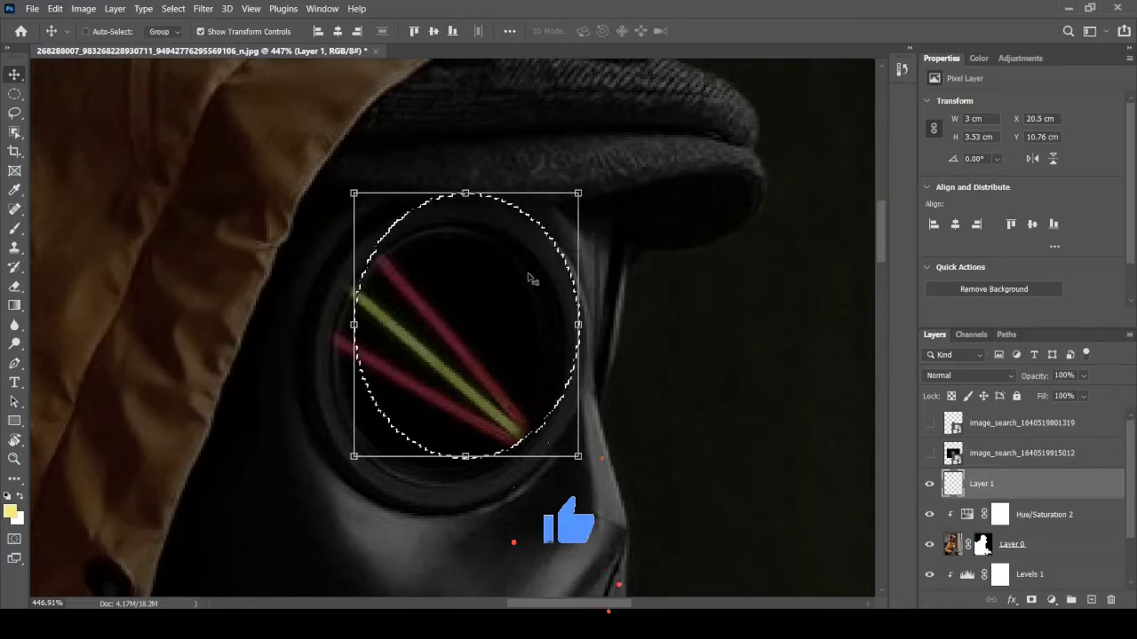
key(ctrl+d)
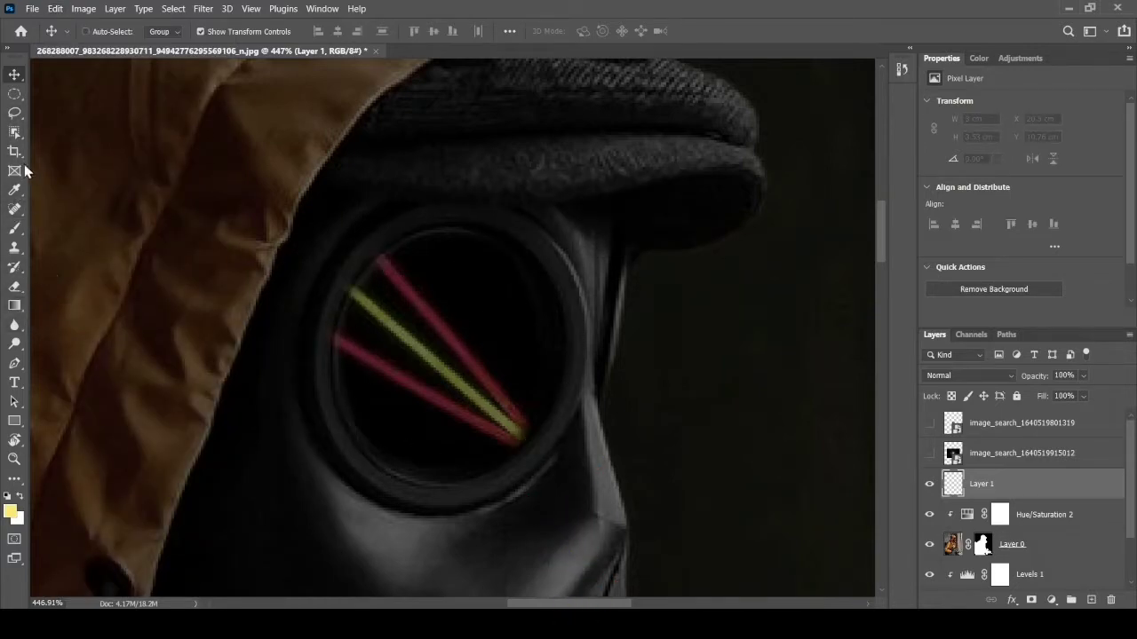
Trace a closed curved pen path around the eyepiece lens.
key(p)
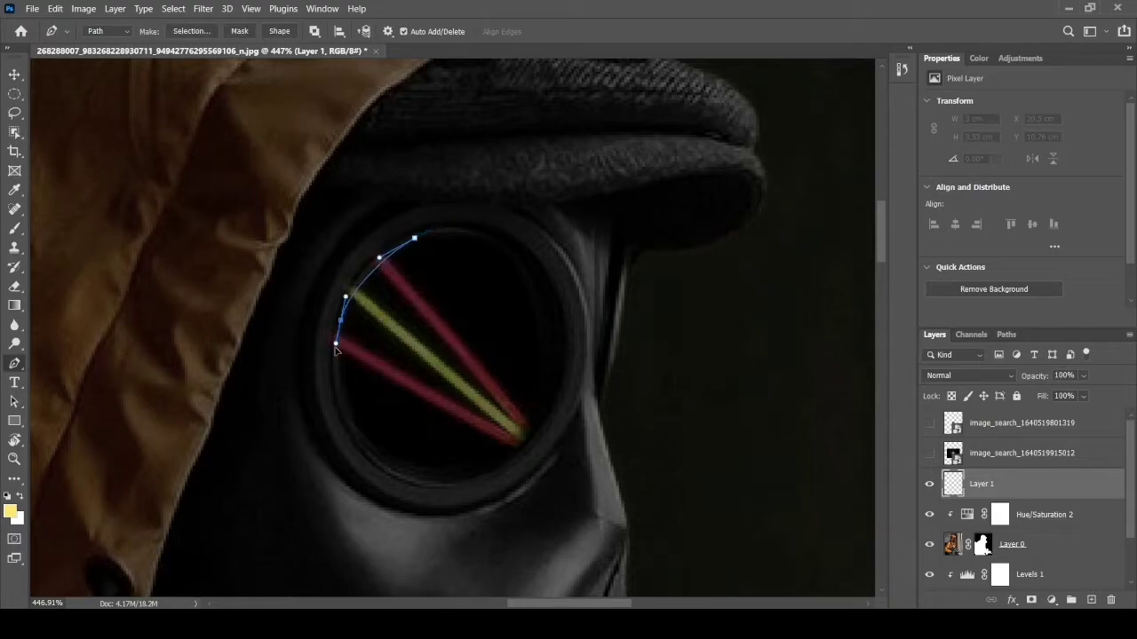
mouse_move(335, 349)
mouse_down()
mouse_move(323, 388)
mouse_move(336, 510)
mouse_up()
key(ctrl+z)
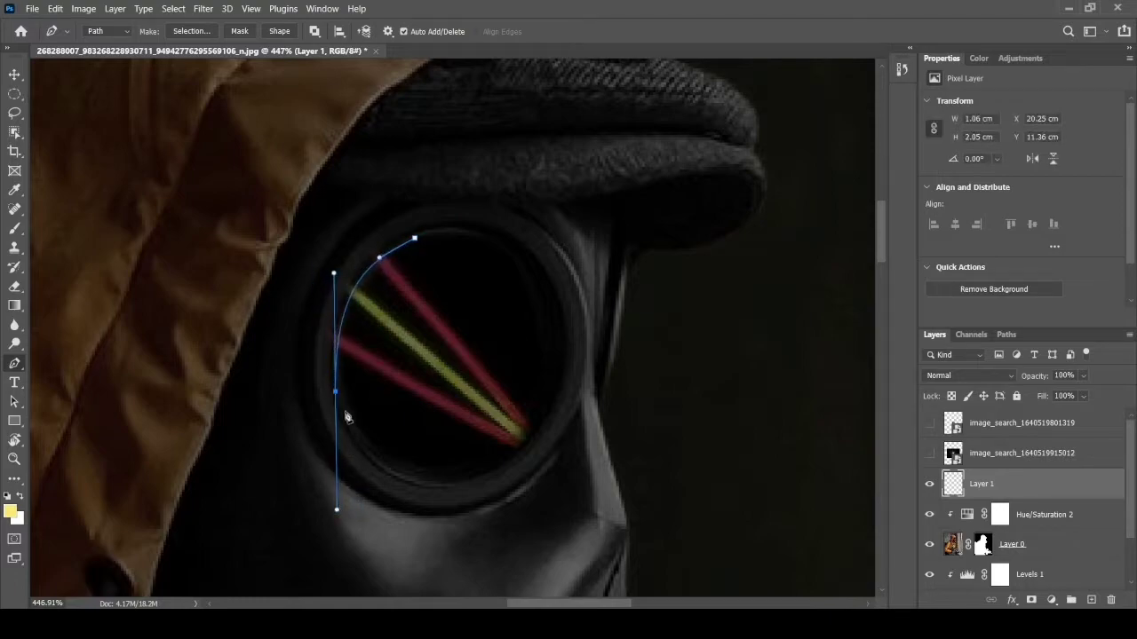
key(ctrl)
drag(530, 439, 590, 357)
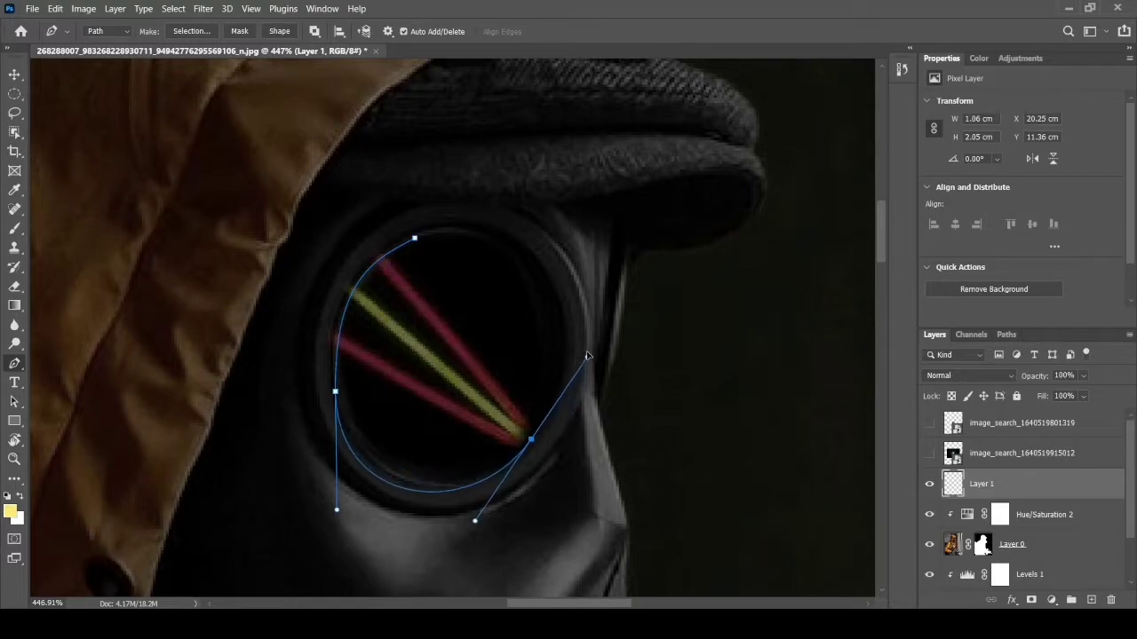
click(531, 439)
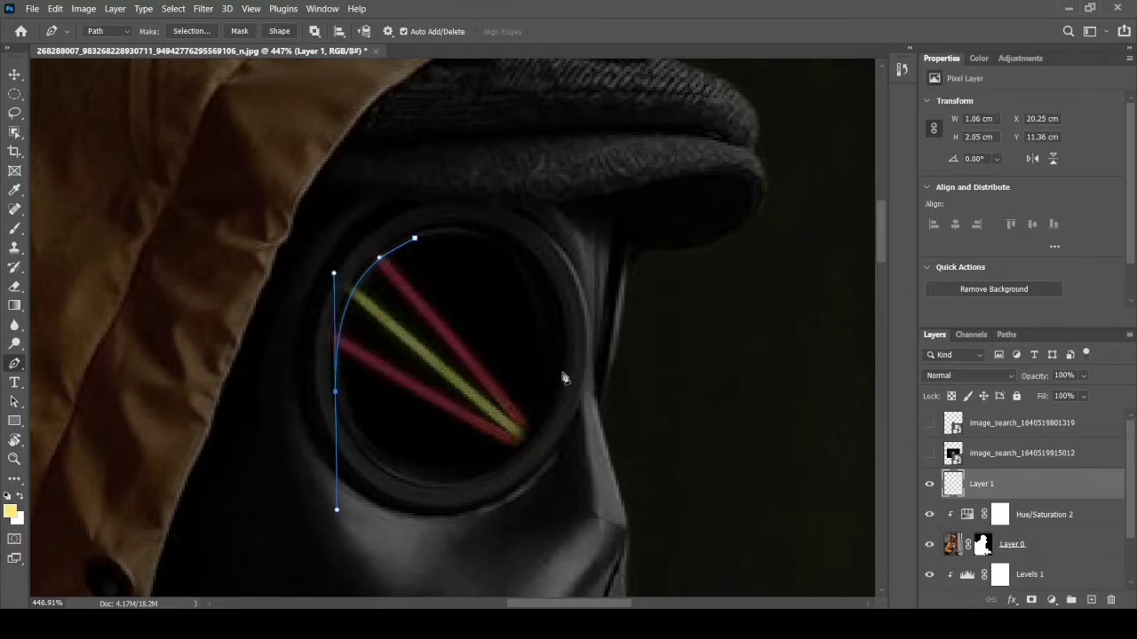
drag(563, 374, 580, 229)
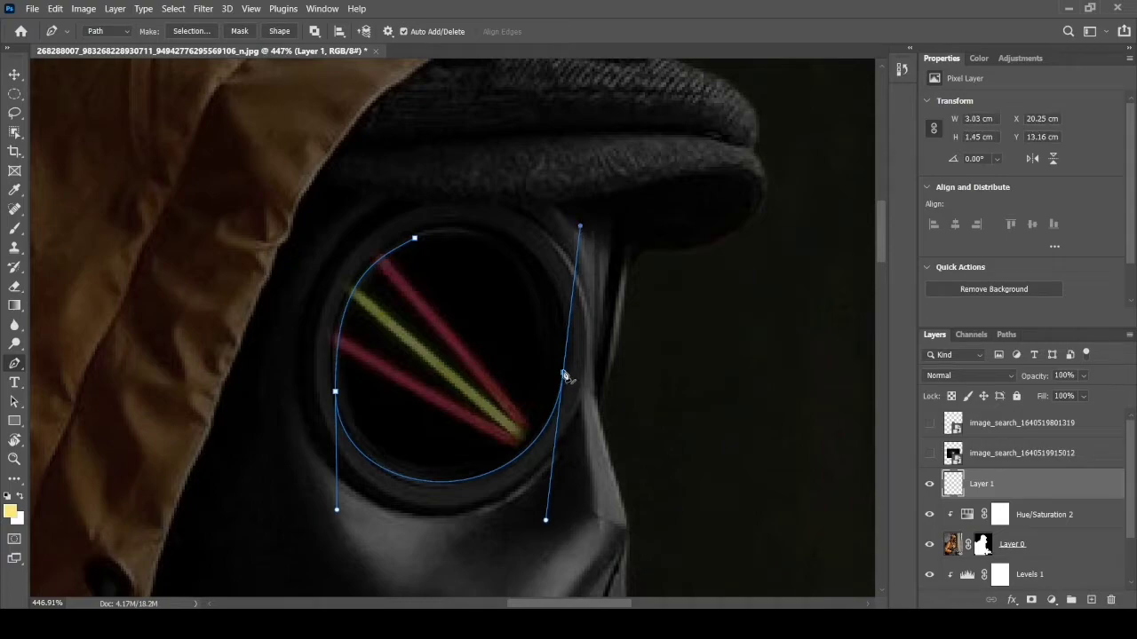
click(414, 240)
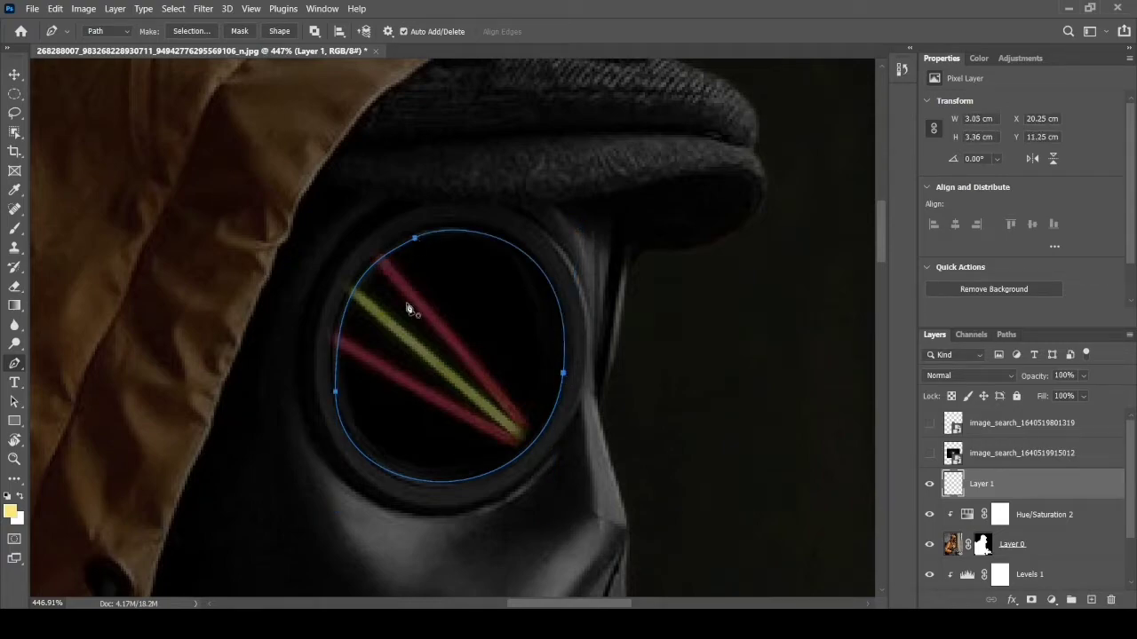
Turn the circular path into a selection with Make Selection.
right_click(455, 393)
click(536, 107)
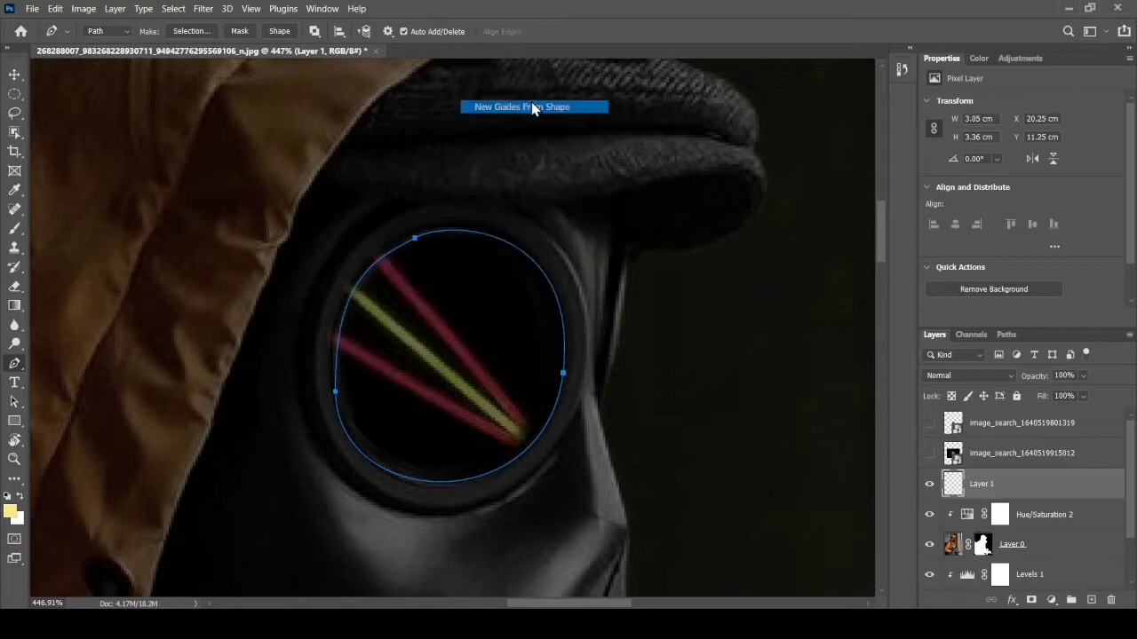
click(579, 245)
right_click(455, 280)
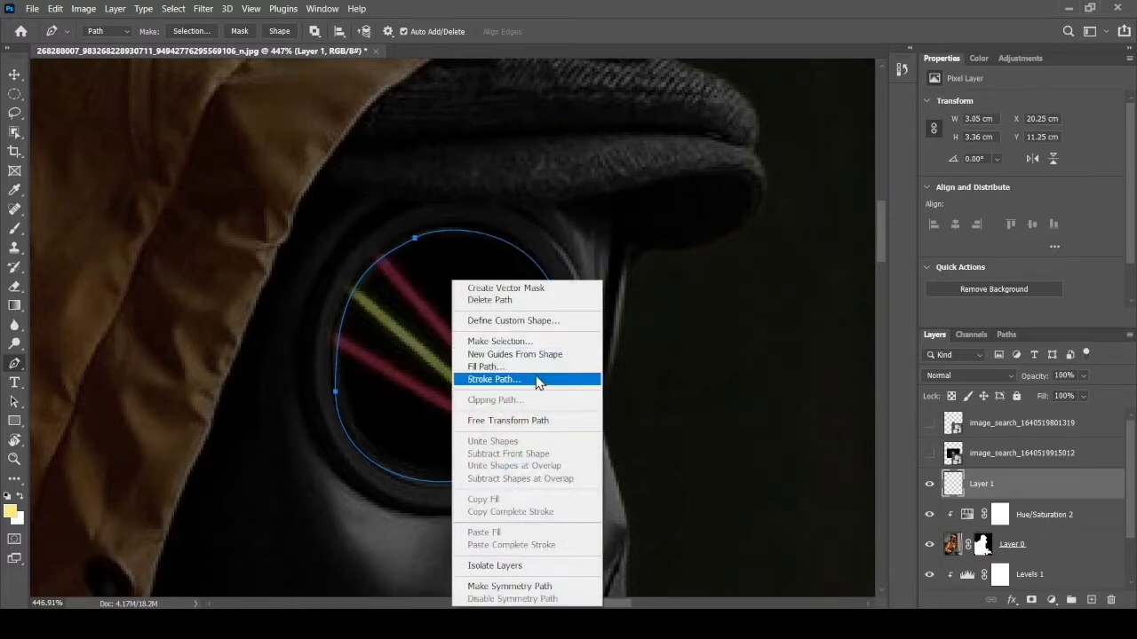
click(498, 347)
click(645, 158)
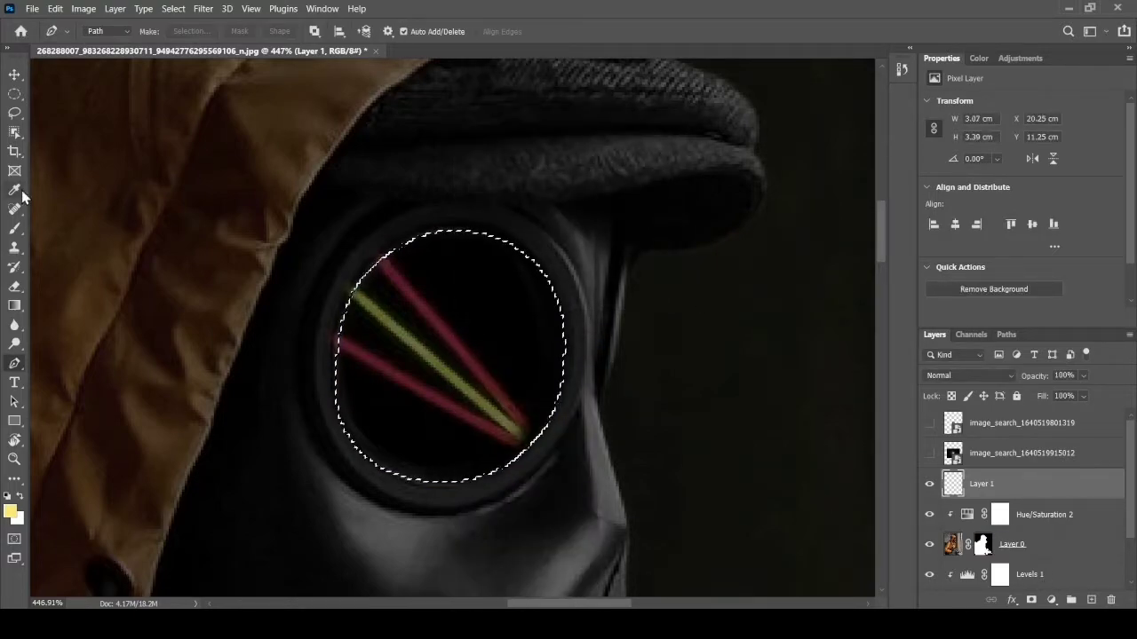
Set the foreground colour to orange.
click(12, 511)
click(624, 341)
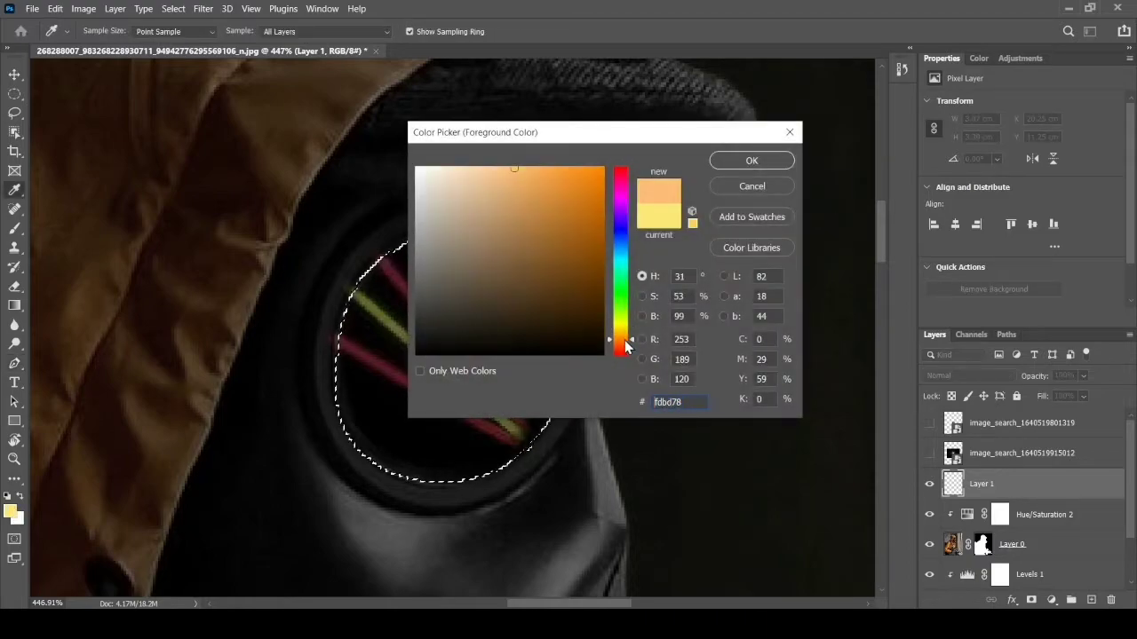
click(751, 160)
Brush solid orange into the lens selection at 100% opacity, deselect, and zoom out.
key(b)
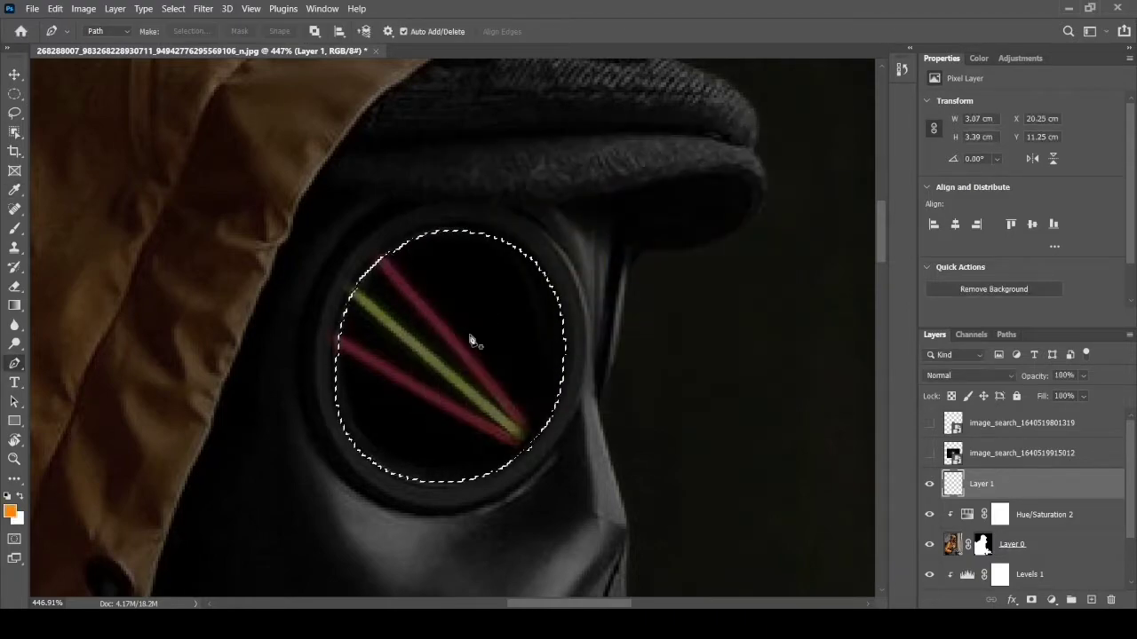
mouse_move(471, 332)
mouse_down()
mouse_move(456, 343)
mouse_move(604, 267)
mouse_up()
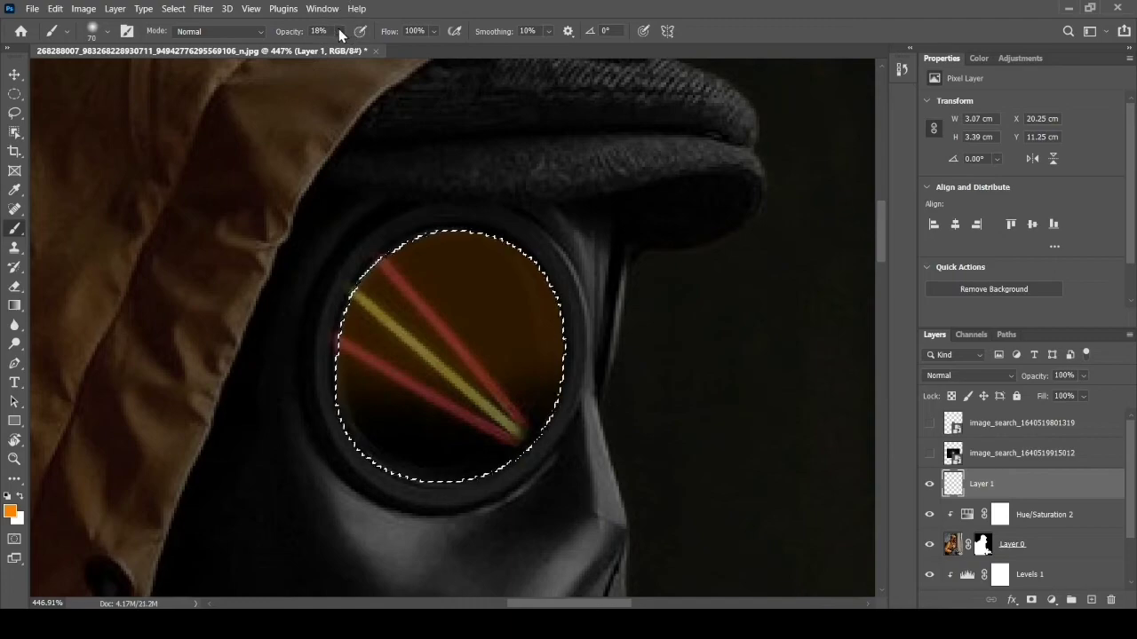
drag(340, 31, 353, 45)
mouse_move(533, 267)
mouse_down()
mouse_move(396, 271)
mouse_move(621, 325)
mouse_move(482, 482)
mouse_up()
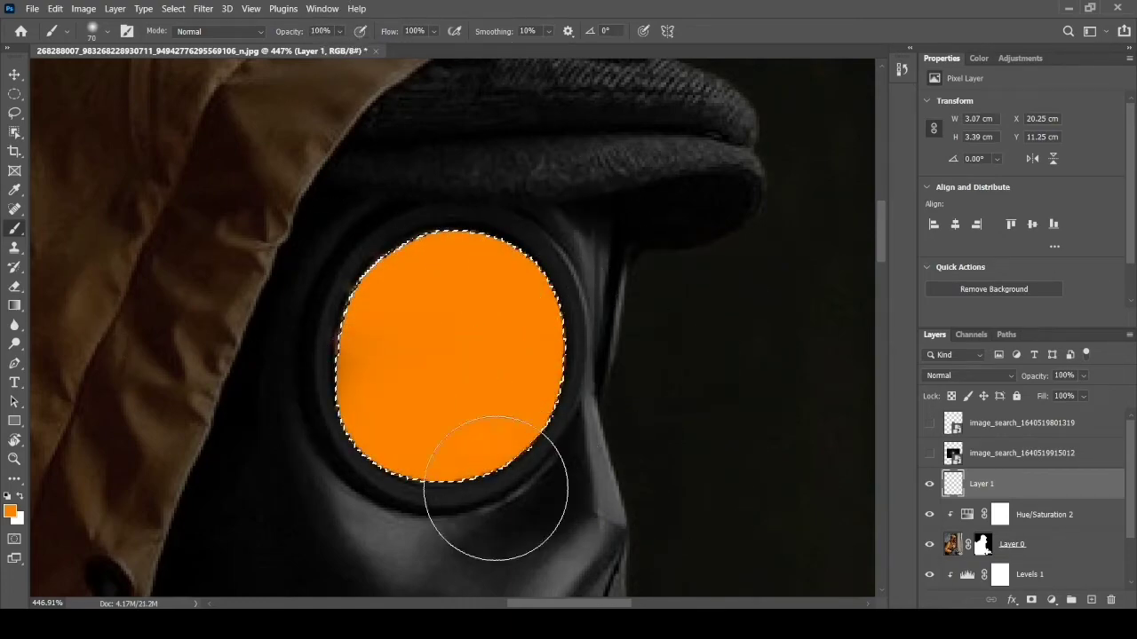
key(ctrl+d)
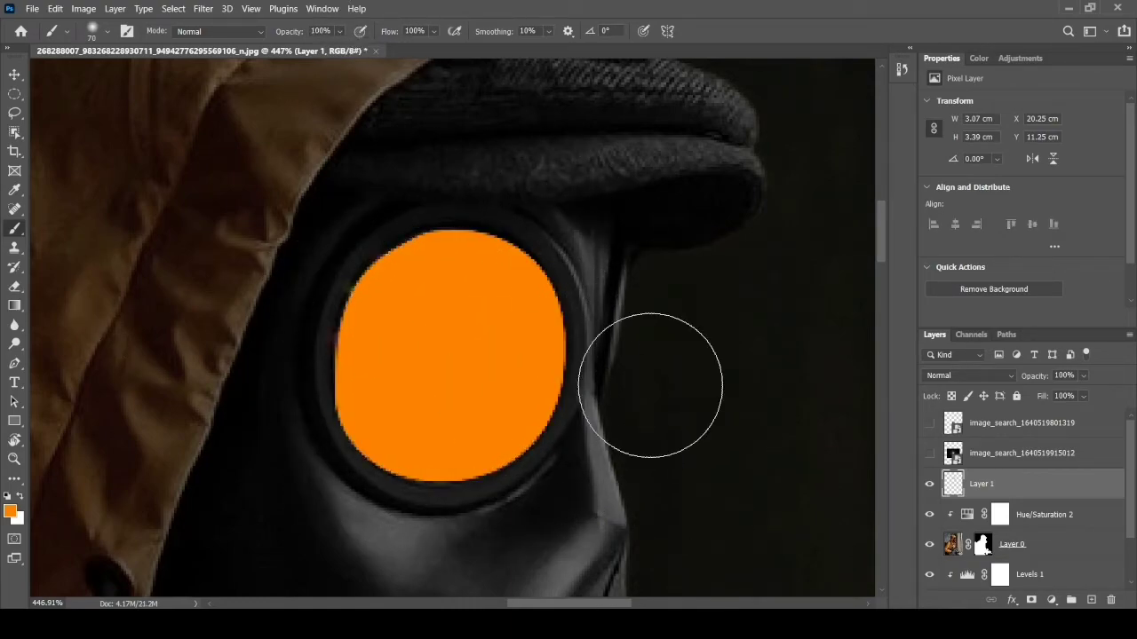
key(z)
drag(779, 444, 515, 337)
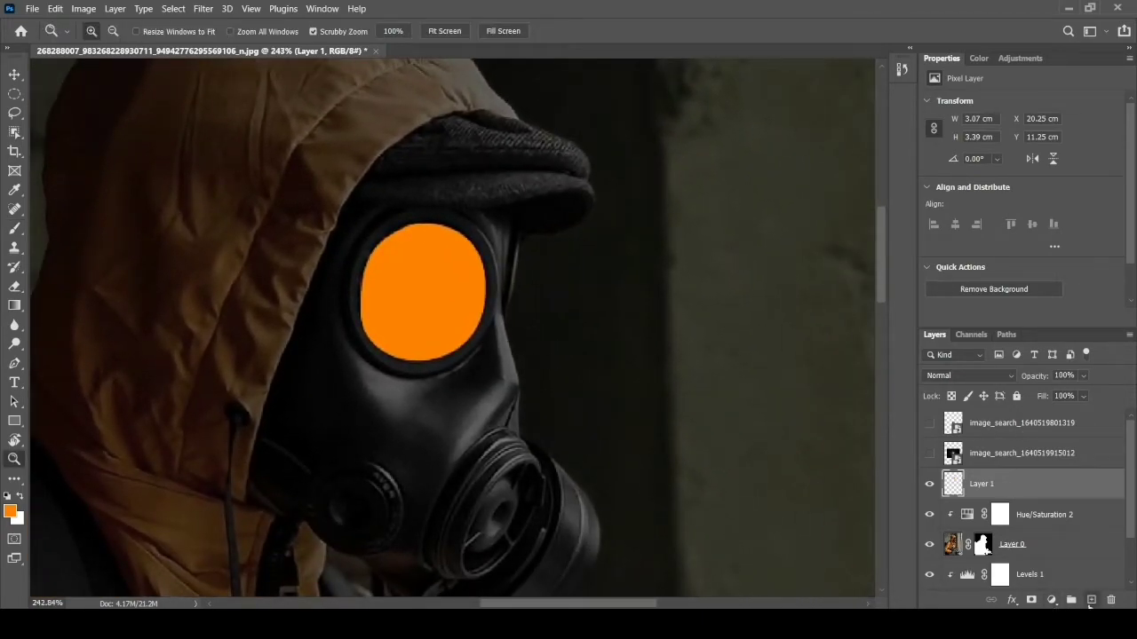
Add Layer 2 in Linear Dodge (Add) mode and pick a yellow-orange foreground.
click(1090, 600)
click(982, 375)
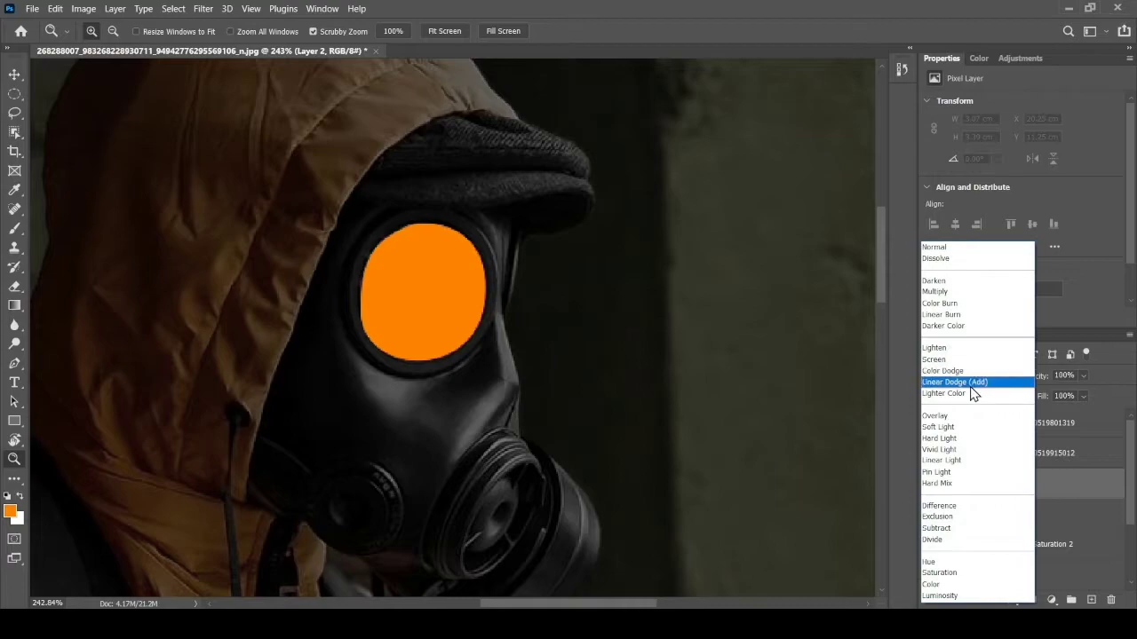
click(11, 513)
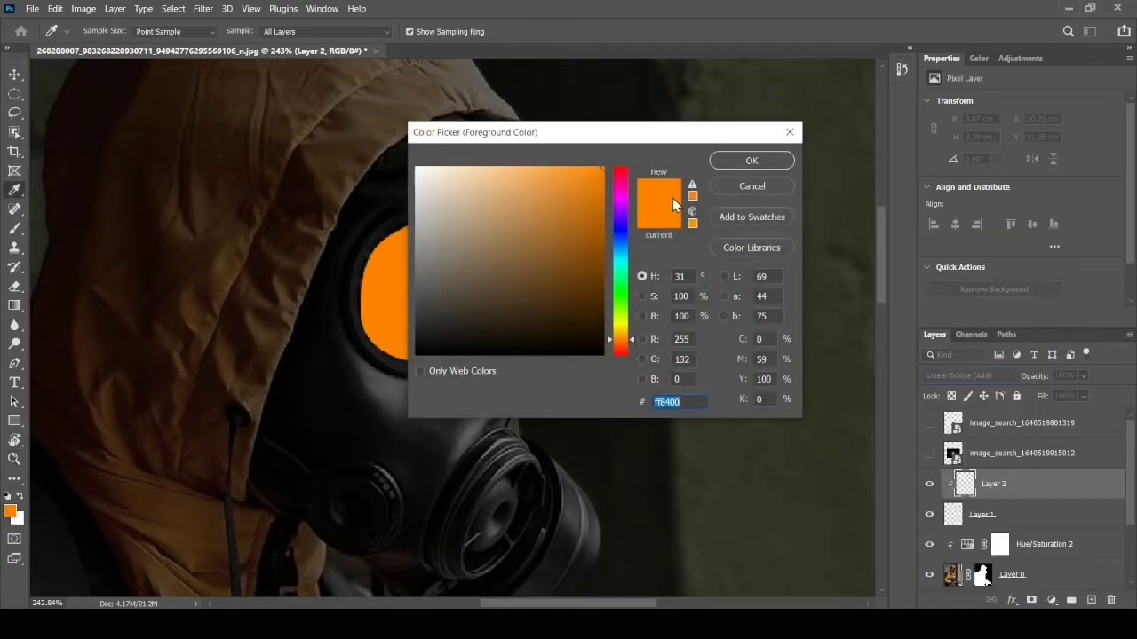
drag(619, 336, 619, 334)
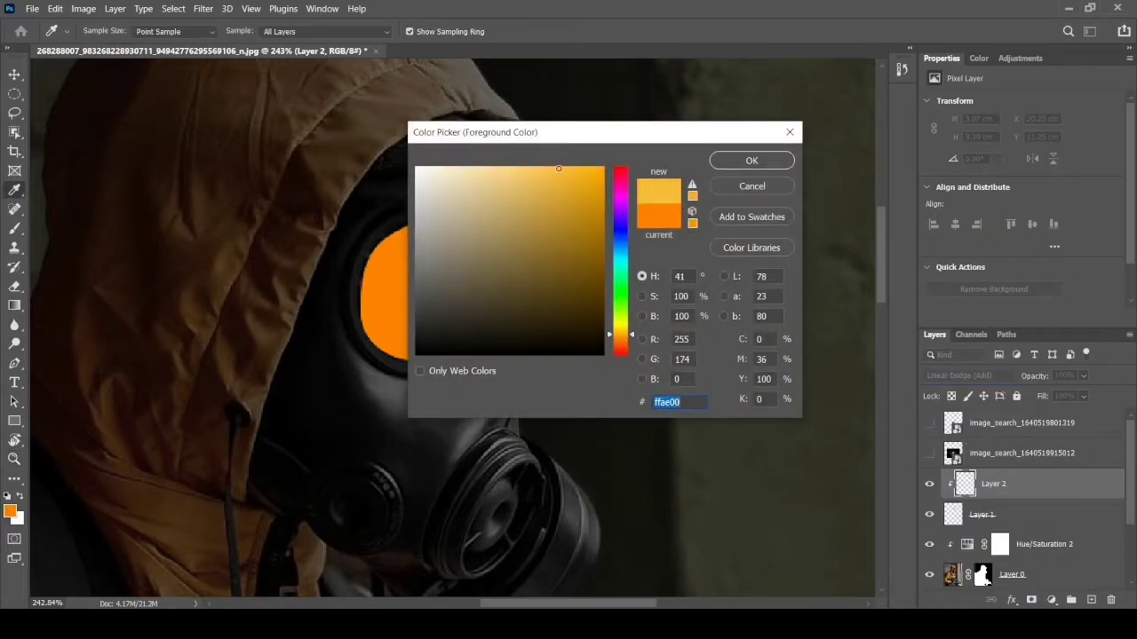
click(558, 168)
click(751, 160)
Paint yellow across the lens bottom, then add a faint stroke at 27% opacity.
key(b)
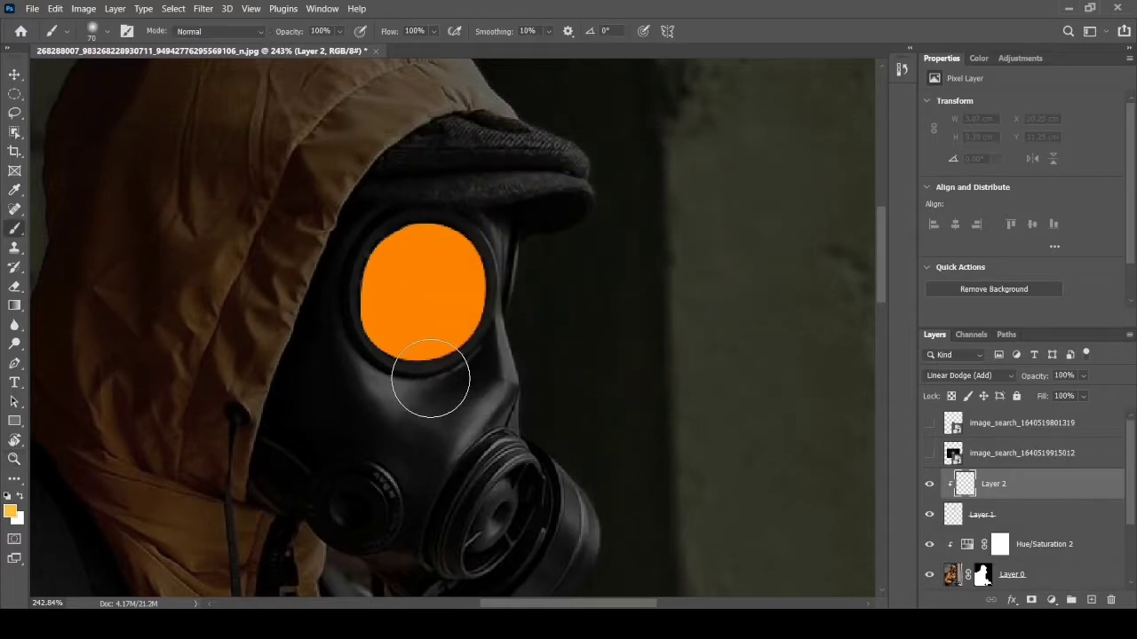
right_click(435, 378)
click(394, 368)
drag(393, 368, 482, 406)
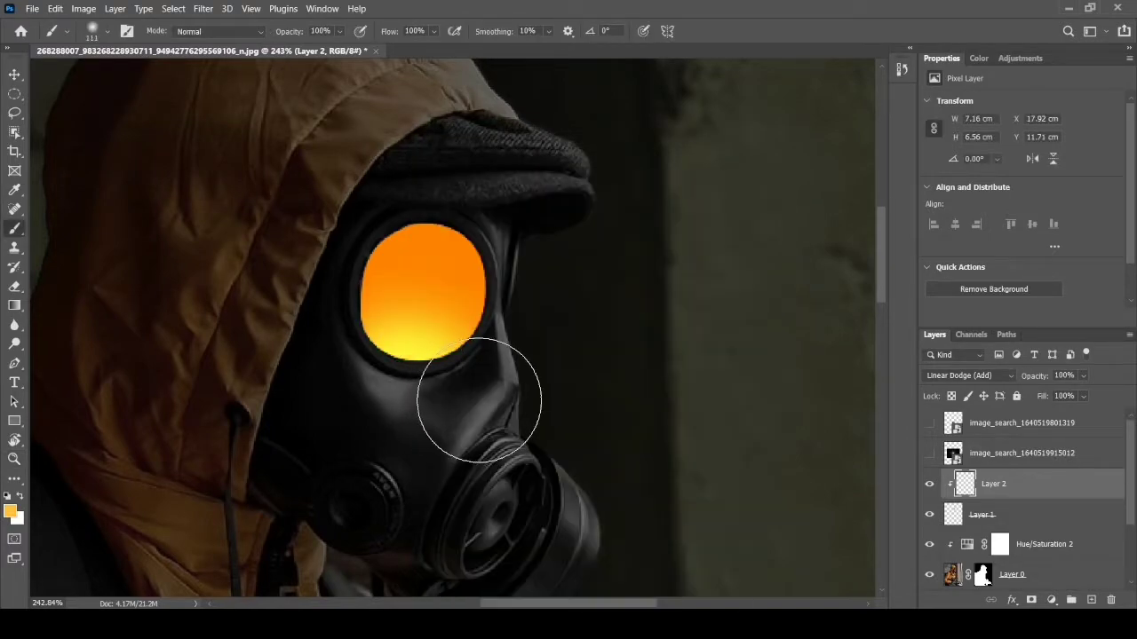
drag(339, 31, 307, 51)
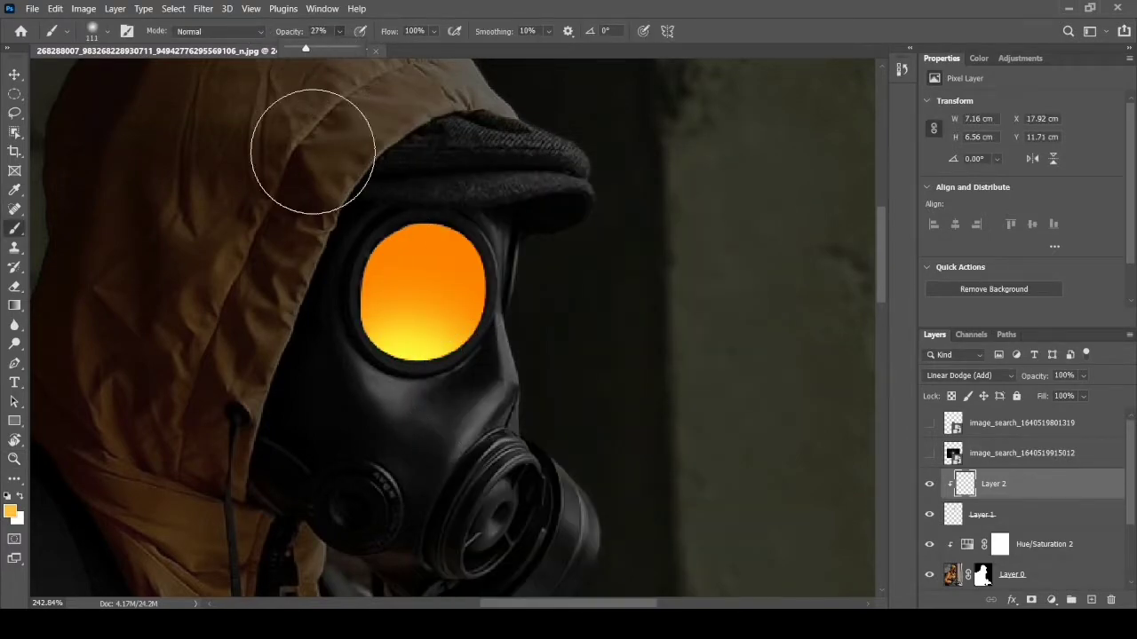
drag(376, 328, 489, 334)
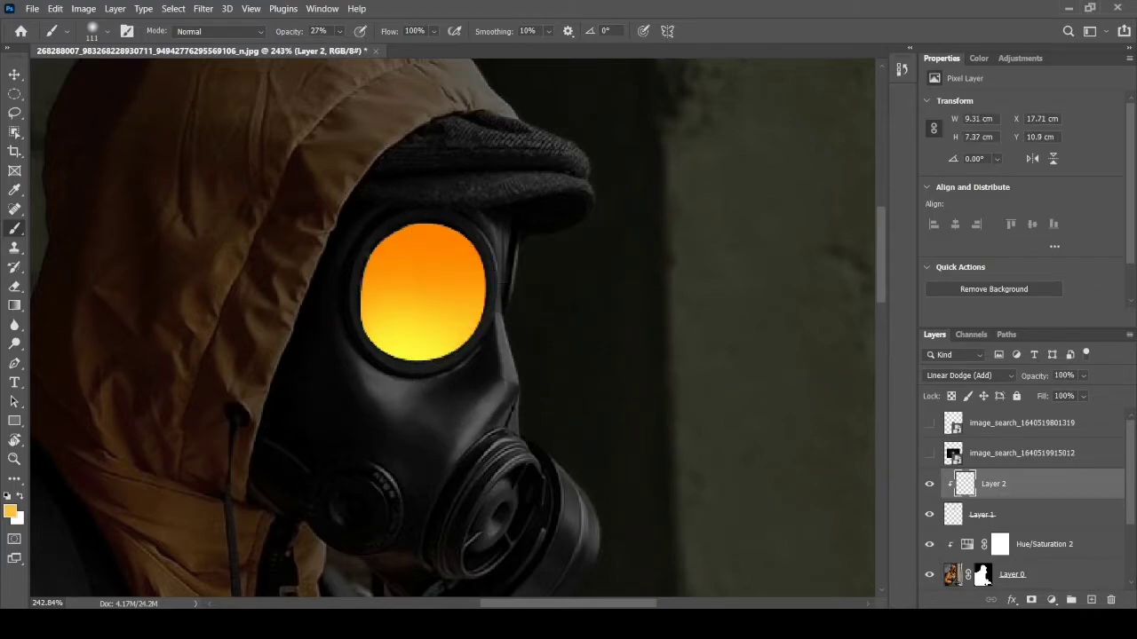
Add clipped Layer 3 in Linear Dodge (Add), paint pale peach light onto the lens, and add Layer 4.
click(1091, 600)
alt+click(994, 499)
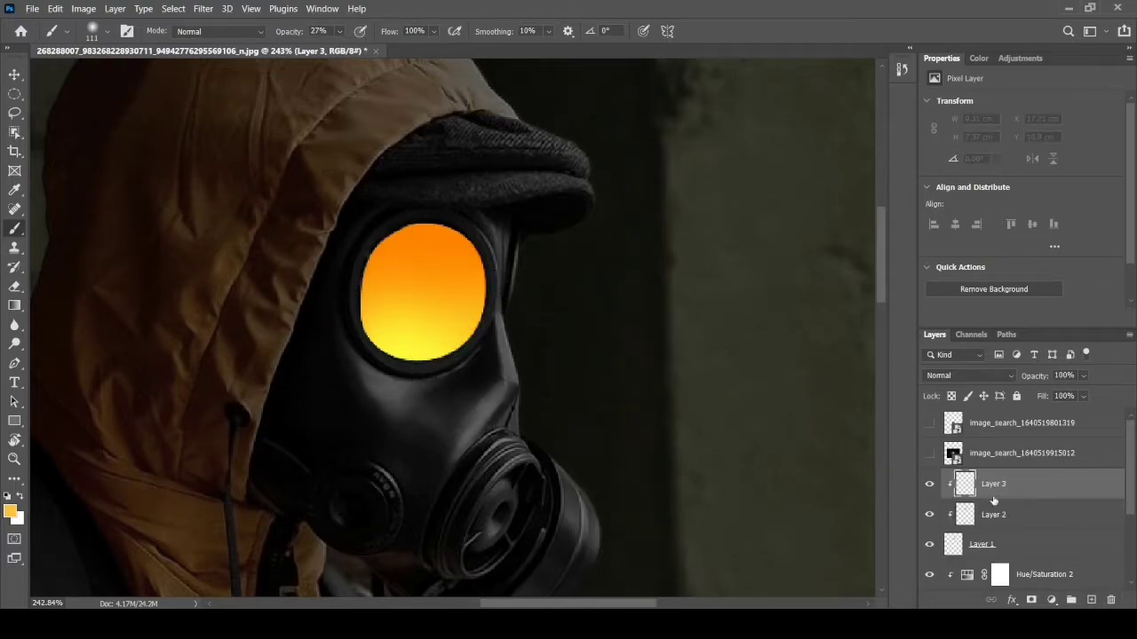
click(12, 512)
click(510, 188)
click(767, 160)
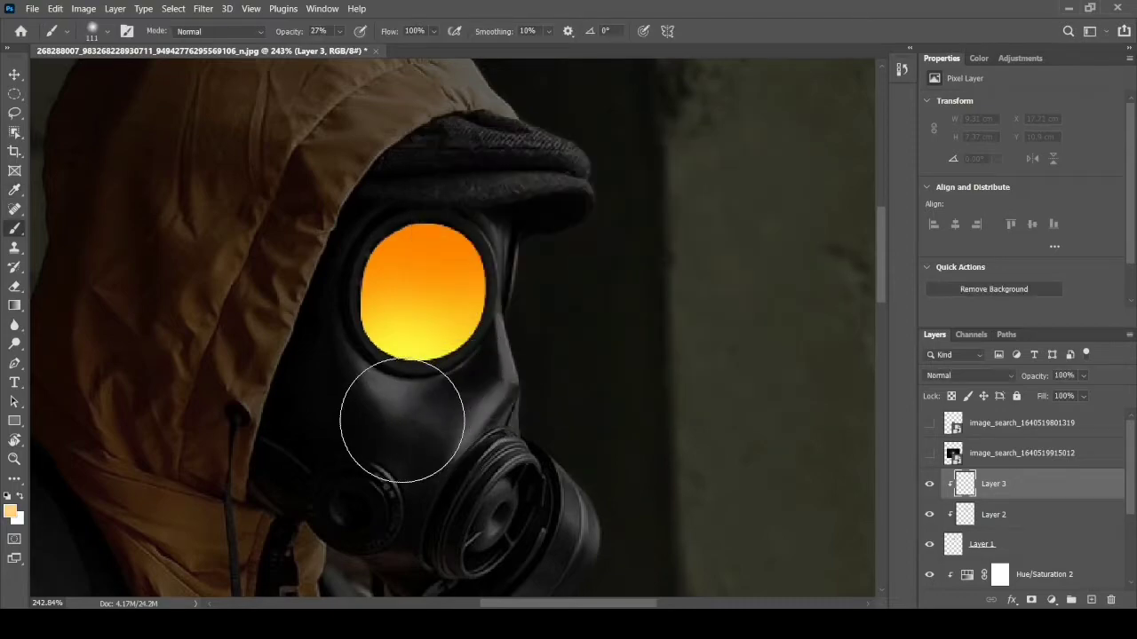
drag(402, 420, 421, 376)
click(968, 374)
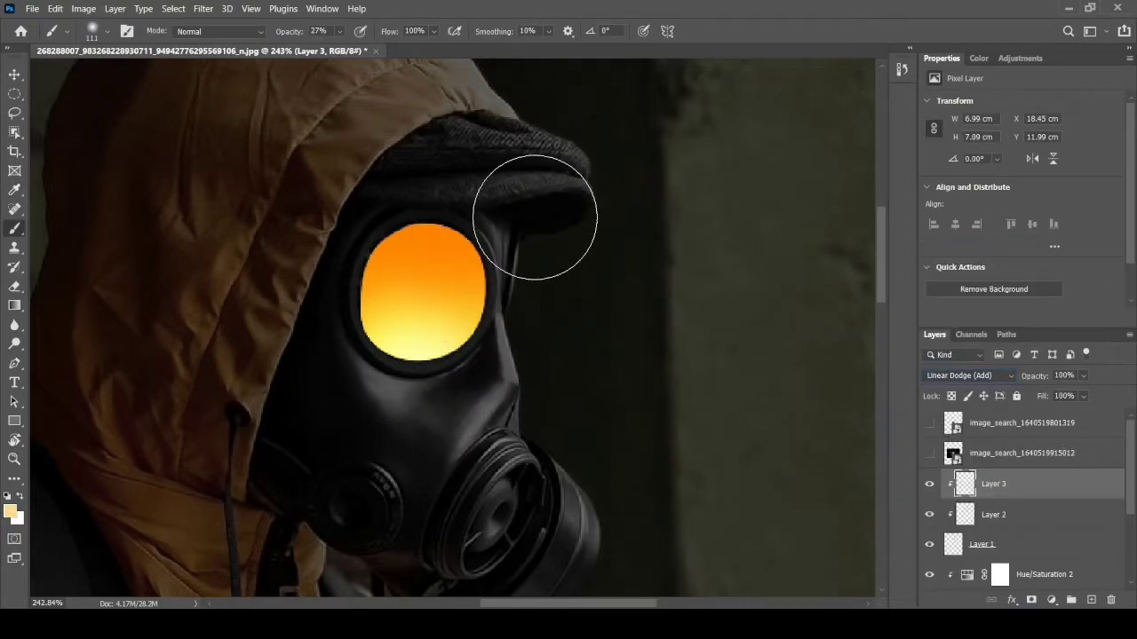
drag(453, 153, 387, 496)
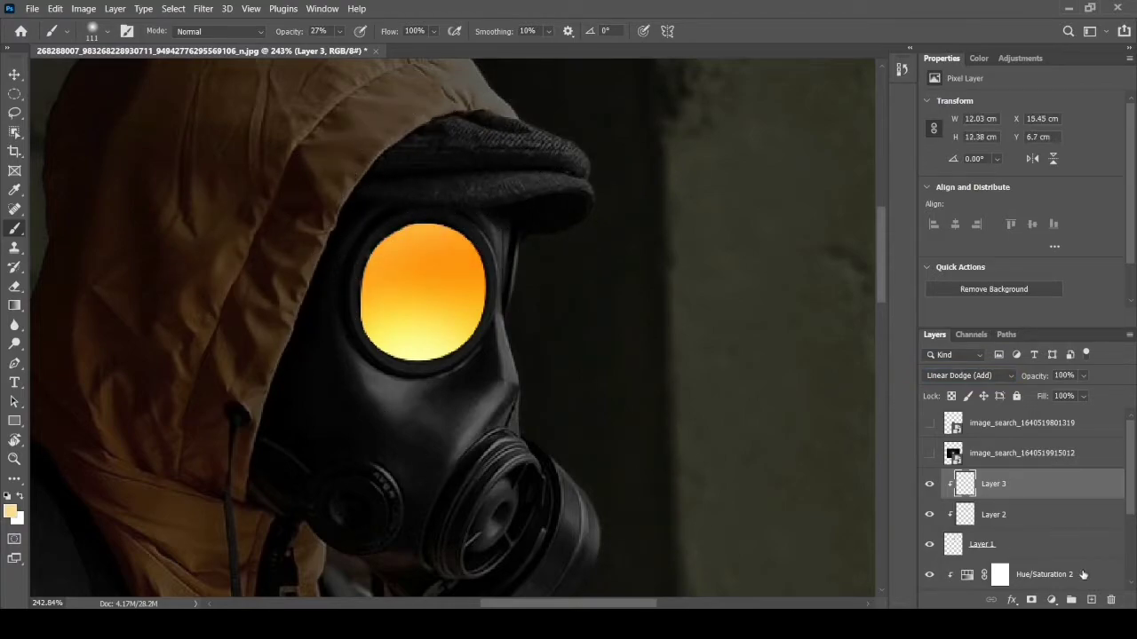
click(1092, 601)
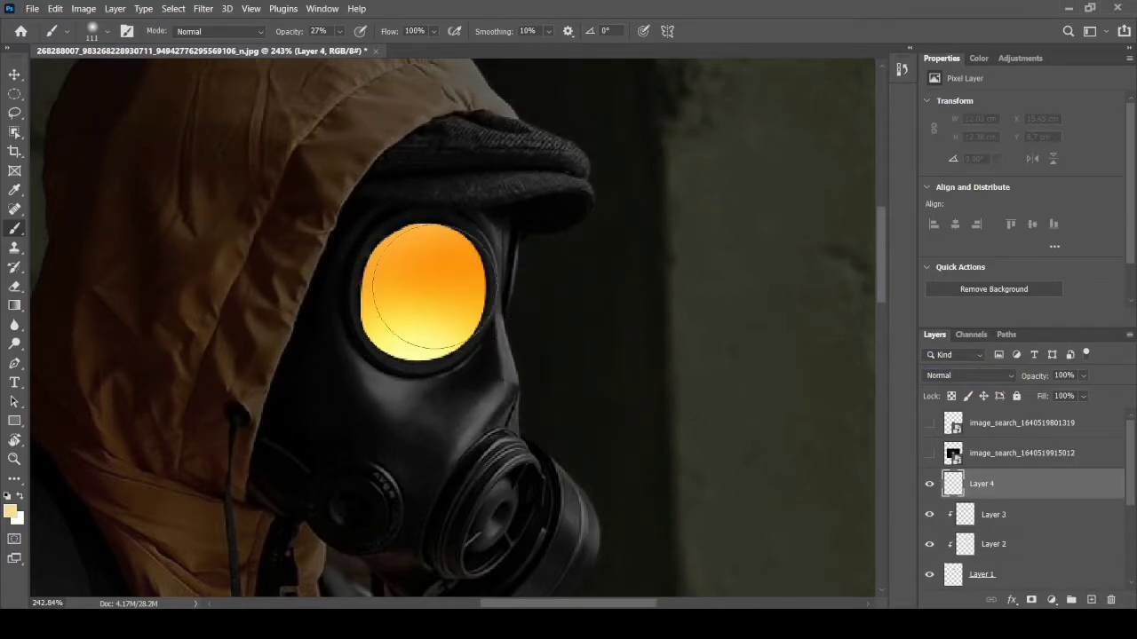
Sample orange and paint a soft glow around the lens, shrinking the brush.
alt+click(450, 267)
drag(337, 50, 331, 50)
click(419, 293)
key(bracketleft)
key(bracketleft)
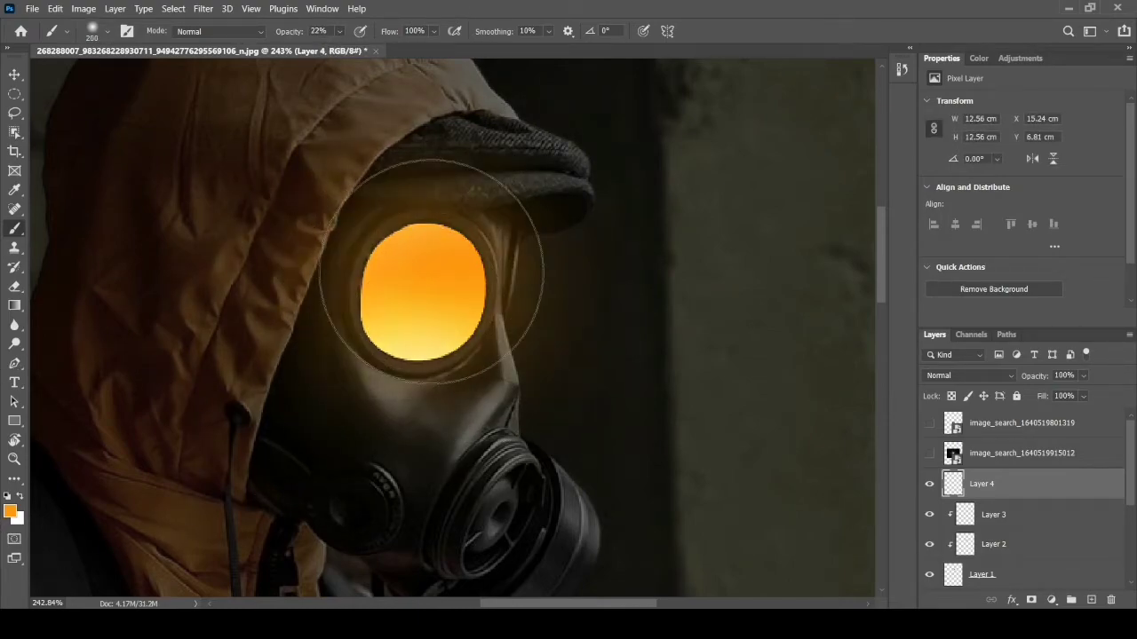
key(z)
drag(680, 414, 710, 414)
Lock Layer 4's transparent pixels and set it to Linear Dodge (Add).
click(952, 396)
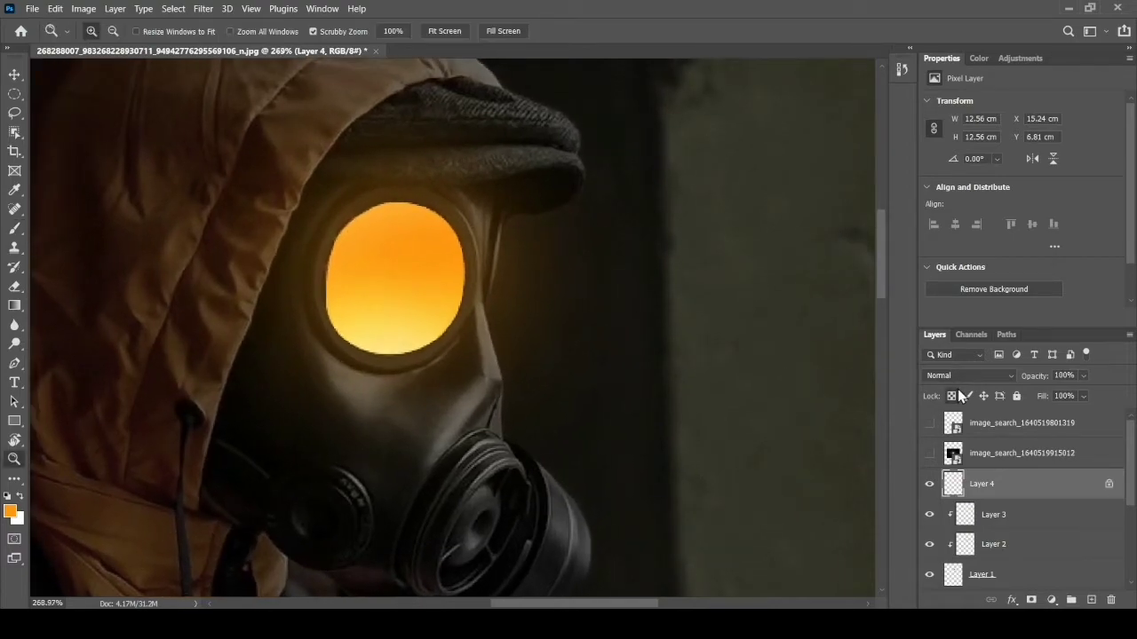
click(969, 376)
click(959, 381)
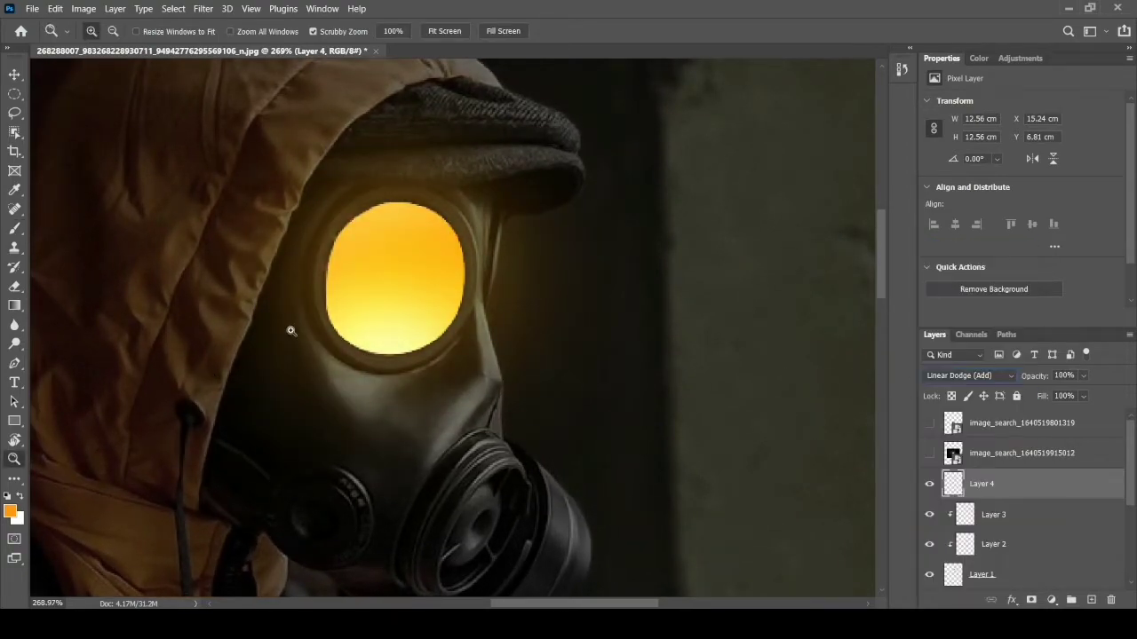
scroll(532, 378, down, 3)
scroll(524, 376, up, 3)
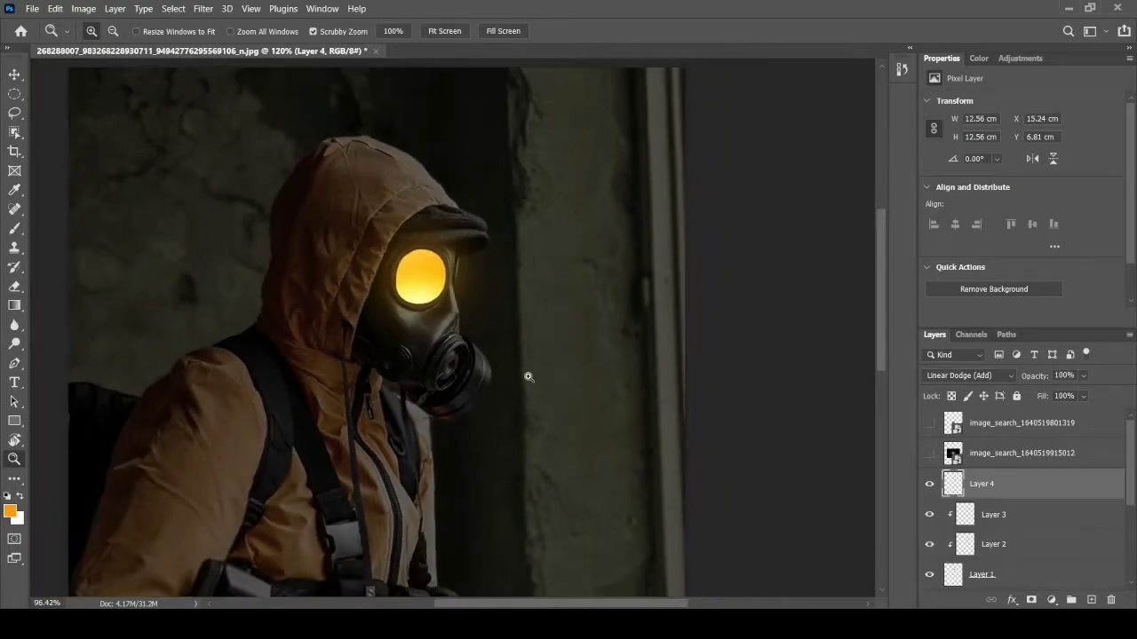
scroll(449, 342, up, 1)
key(b)
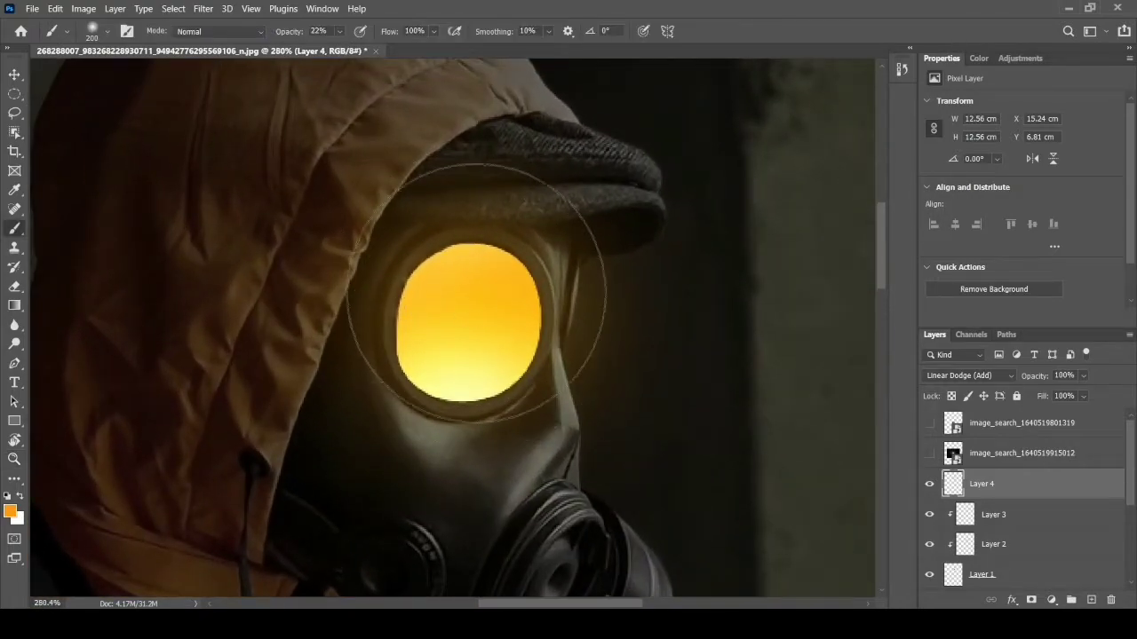
scroll(568, 284, down, 3)
key(z)
scroll(604, 406, down, 2)
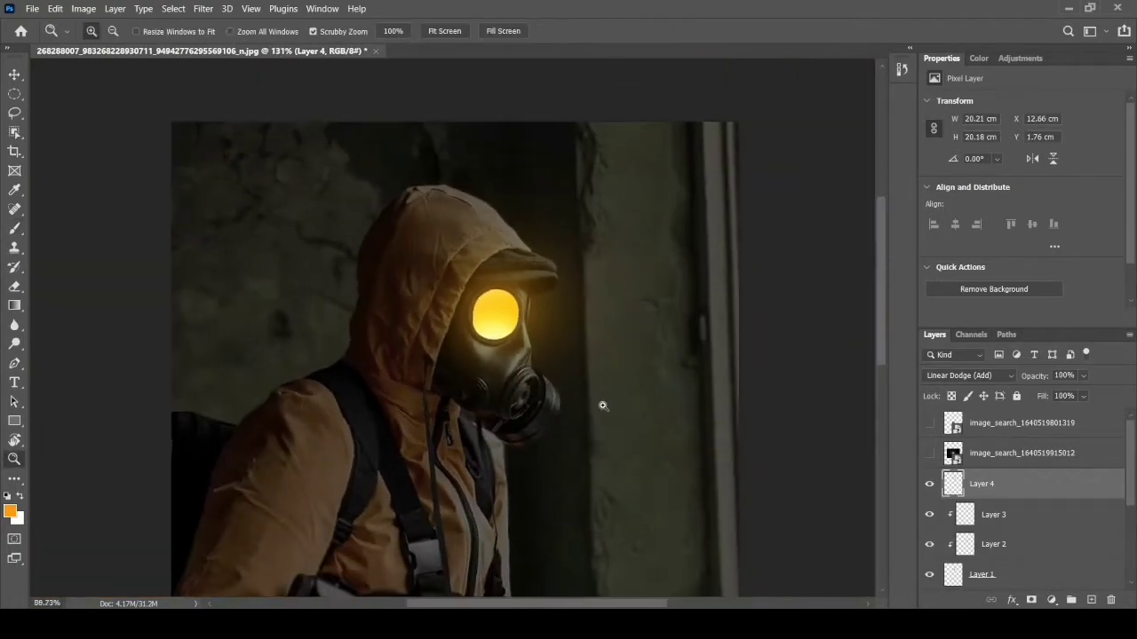
Add Layer 5 and paint a light peach glow over the eyepiece.
click(1048, 514)
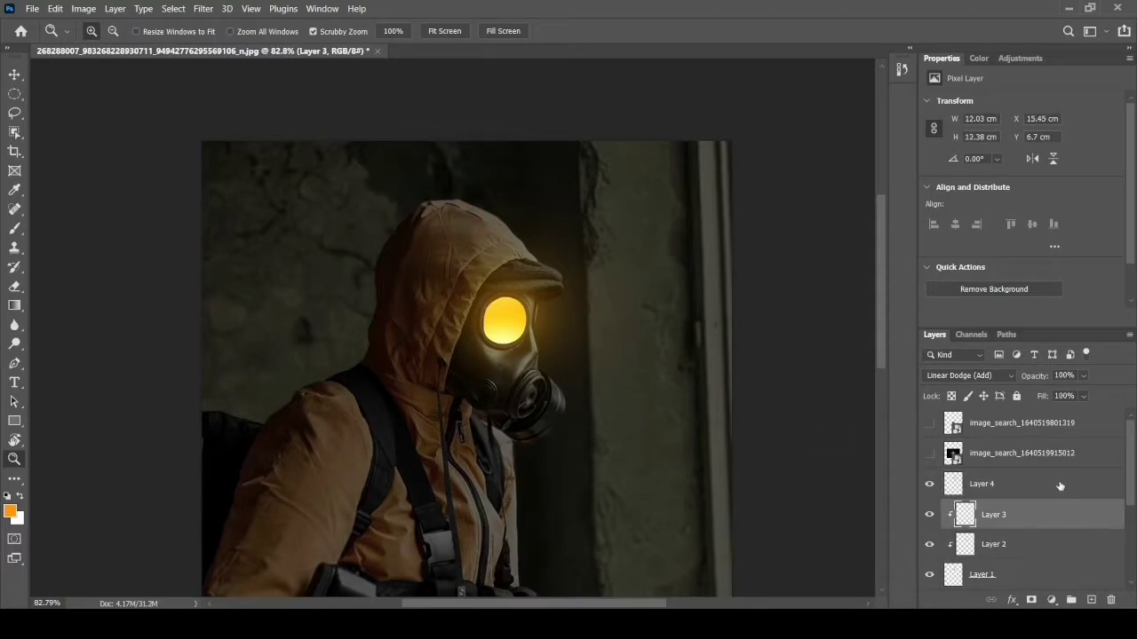
click(1060, 486)
click(1090, 600)
click(11, 511)
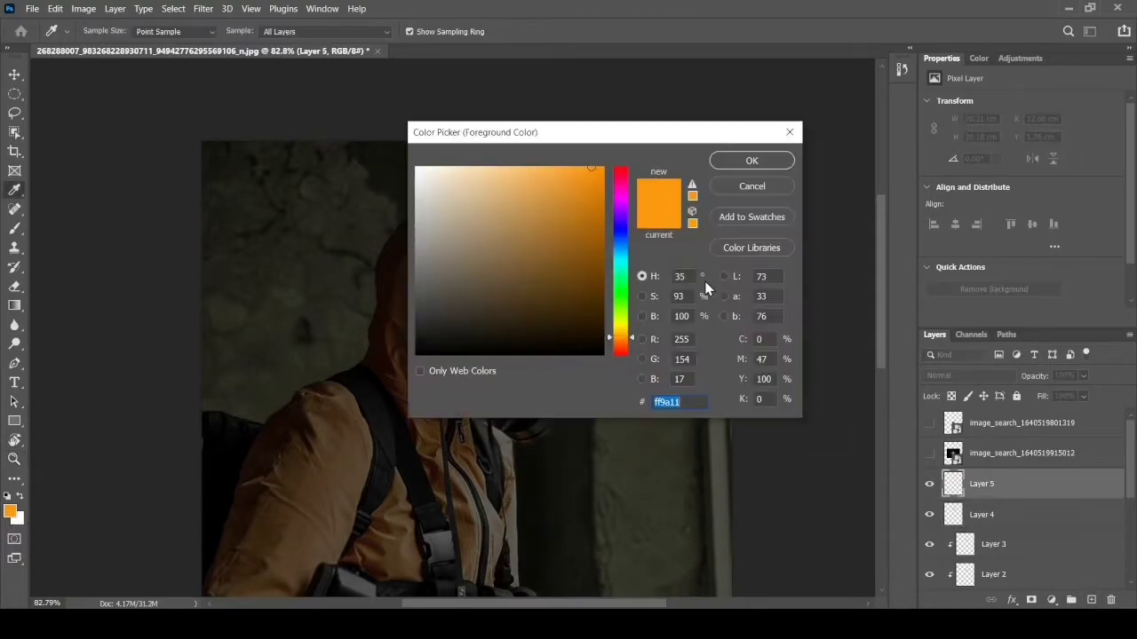
click(469, 177)
click(735, 162)
key(b)
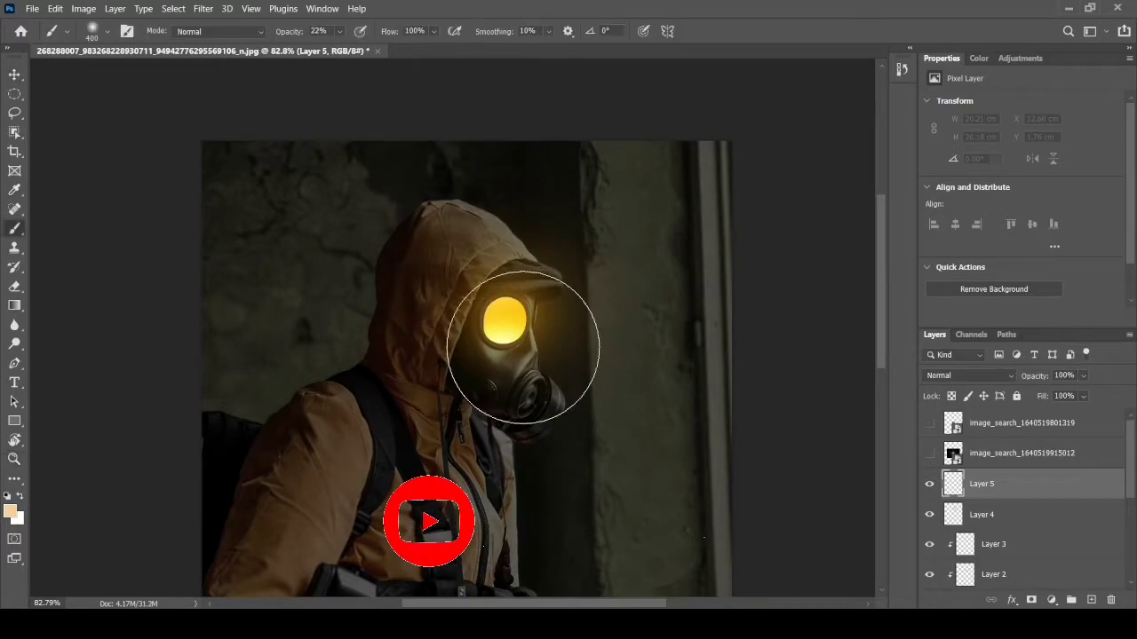
click(503, 325)
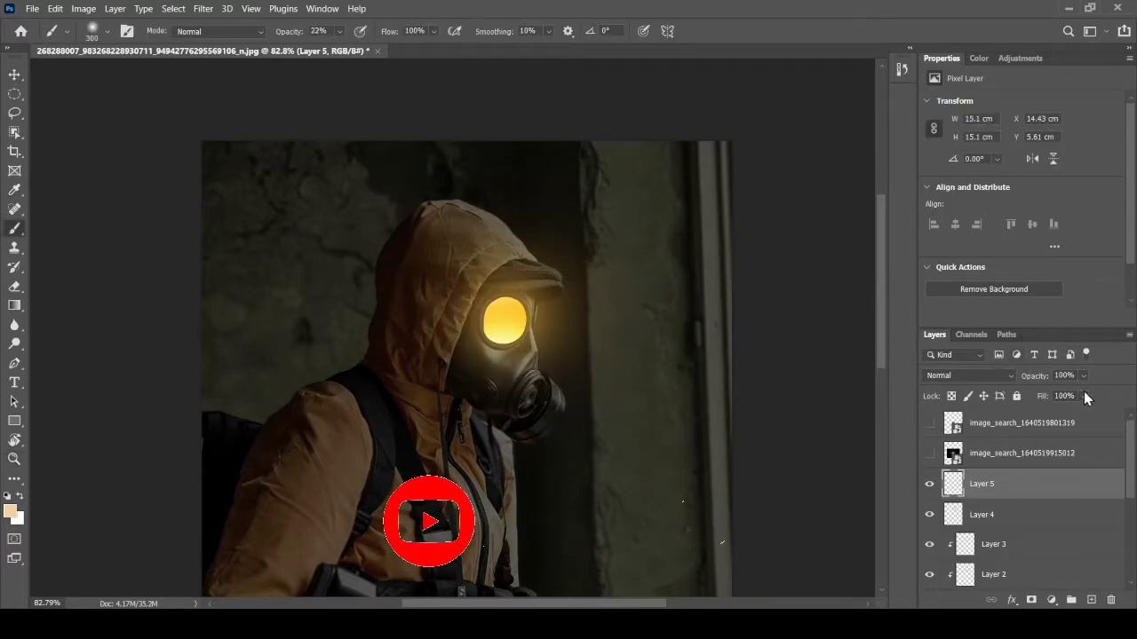
Set the glow layer to Linear Dodge (Add) with 87% fill.
click(968, 375)
click(964, 386)
click(1018, 515)
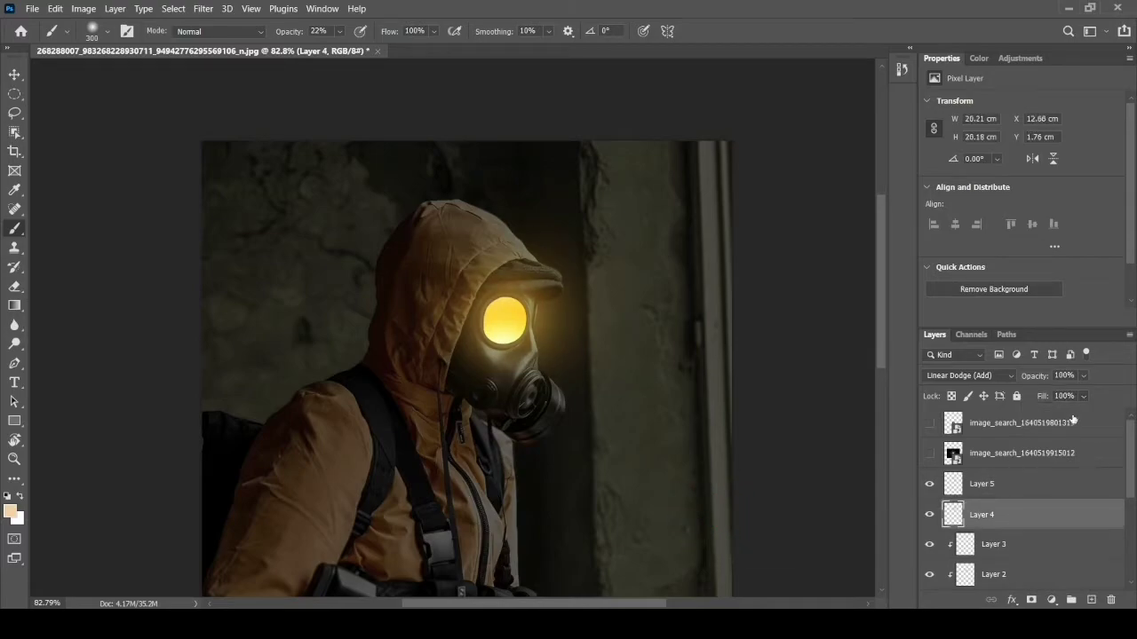
click(1021, 484)
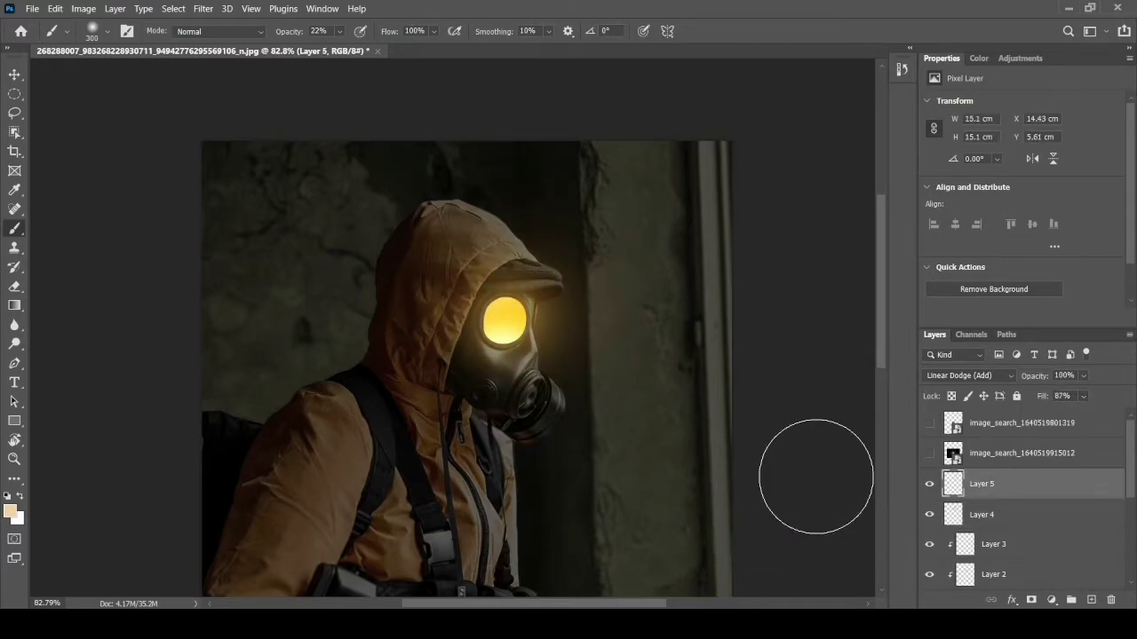
Add a colorized Hue/Saturation adjustment with Hue 50, Saturation 78, Lightness +57.
scroll(1036, 533, down, 3)
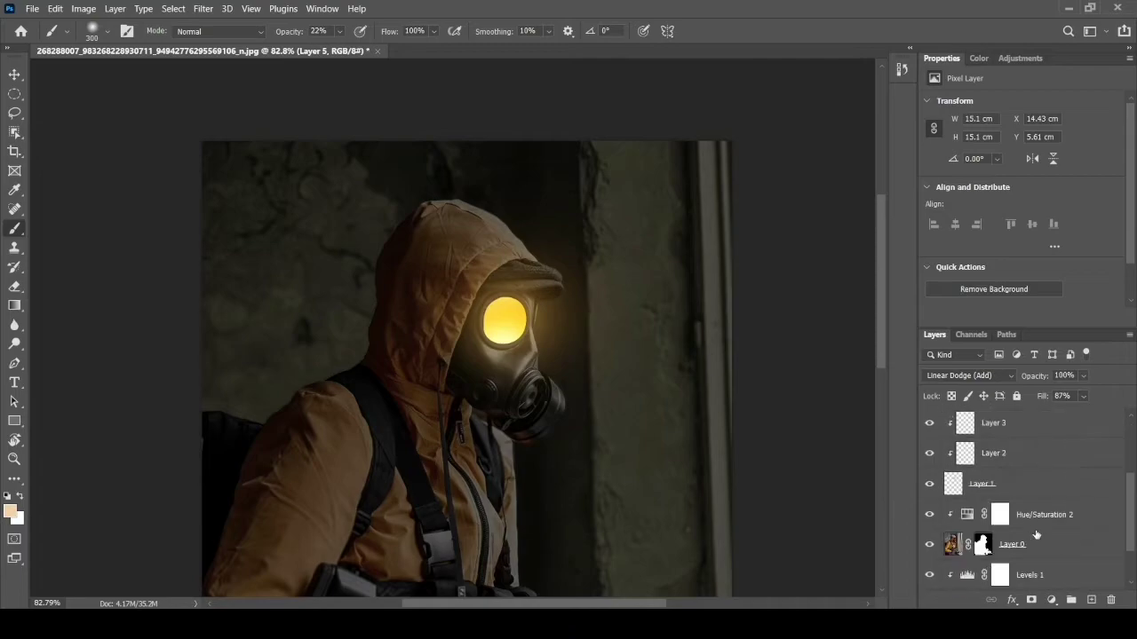
click(1066, 486)
click(1052, 600)
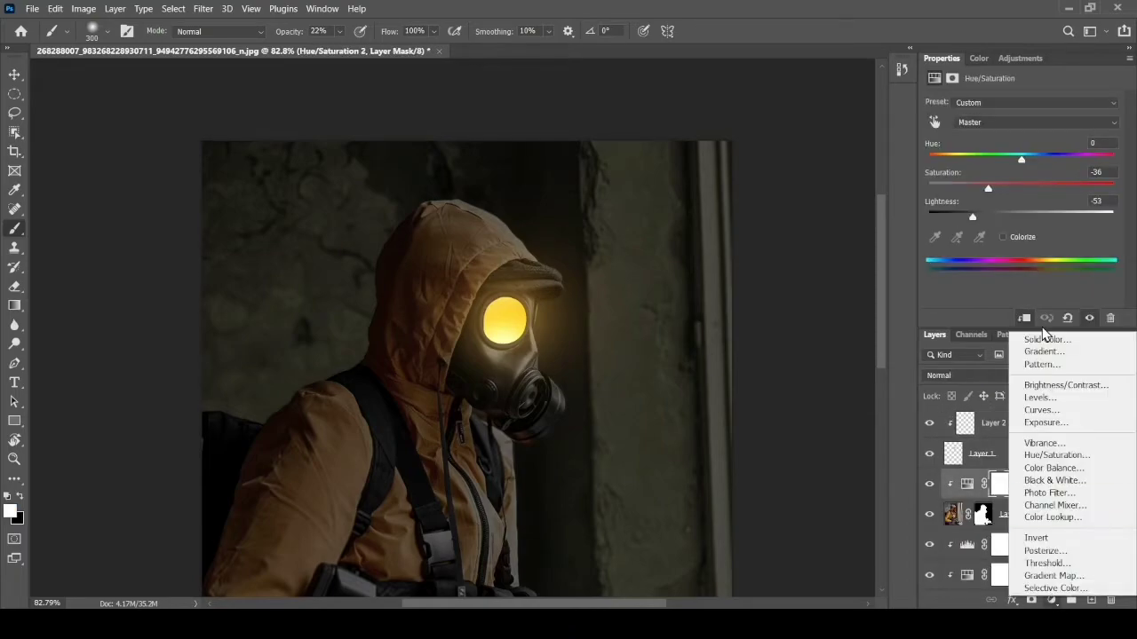
click(1059, 457)
click(1003, 240)
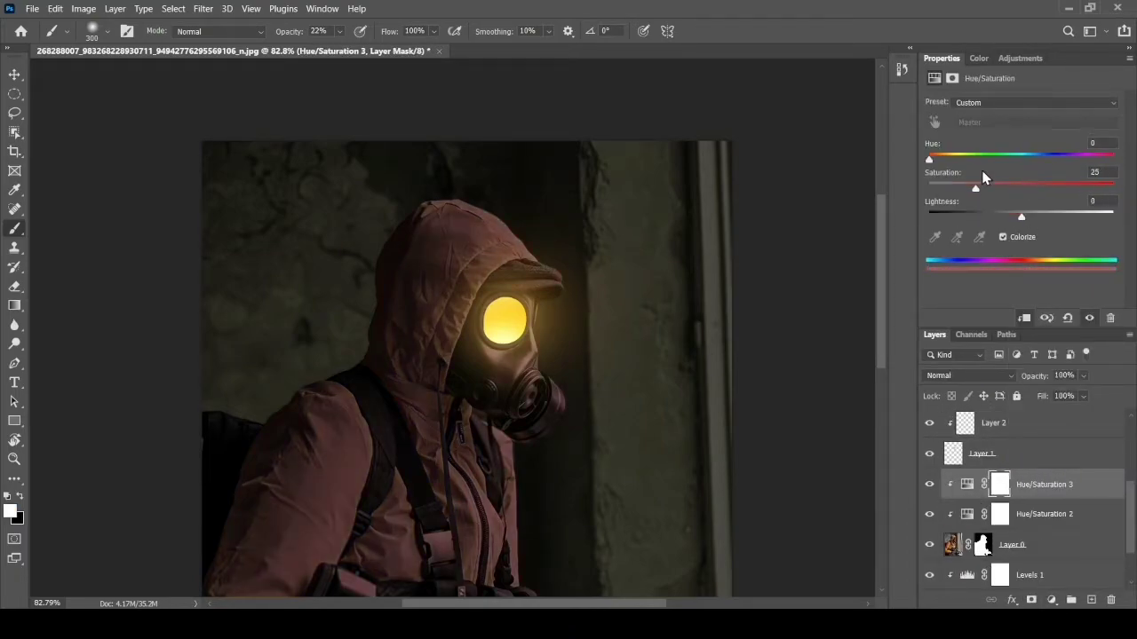
click(954, 161)
click(1074, 188)
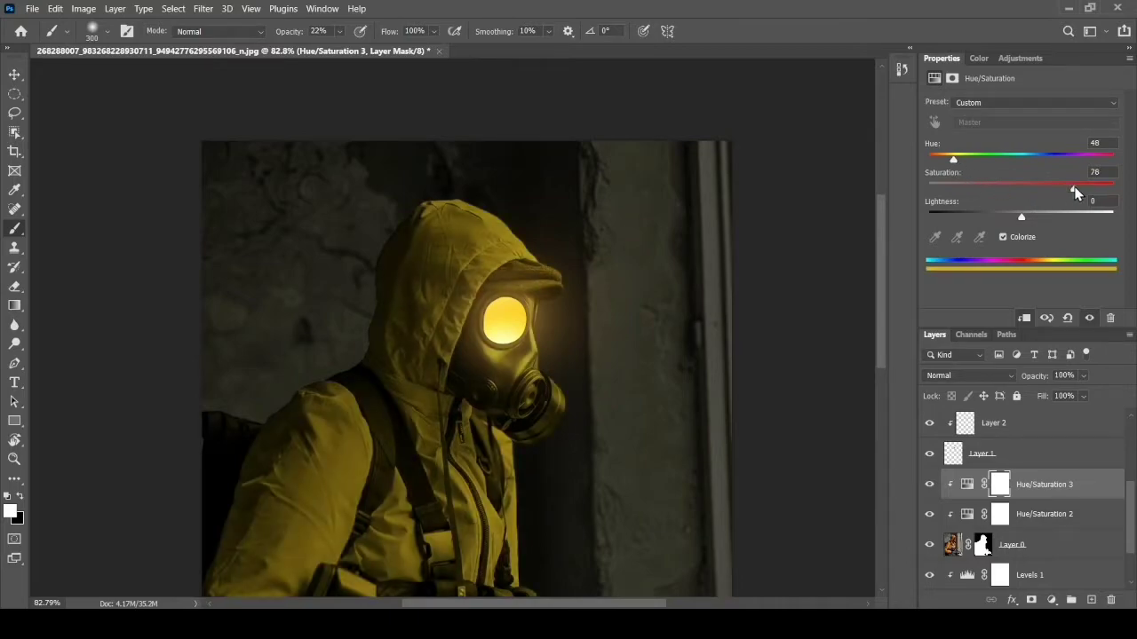
click(1075, 215)
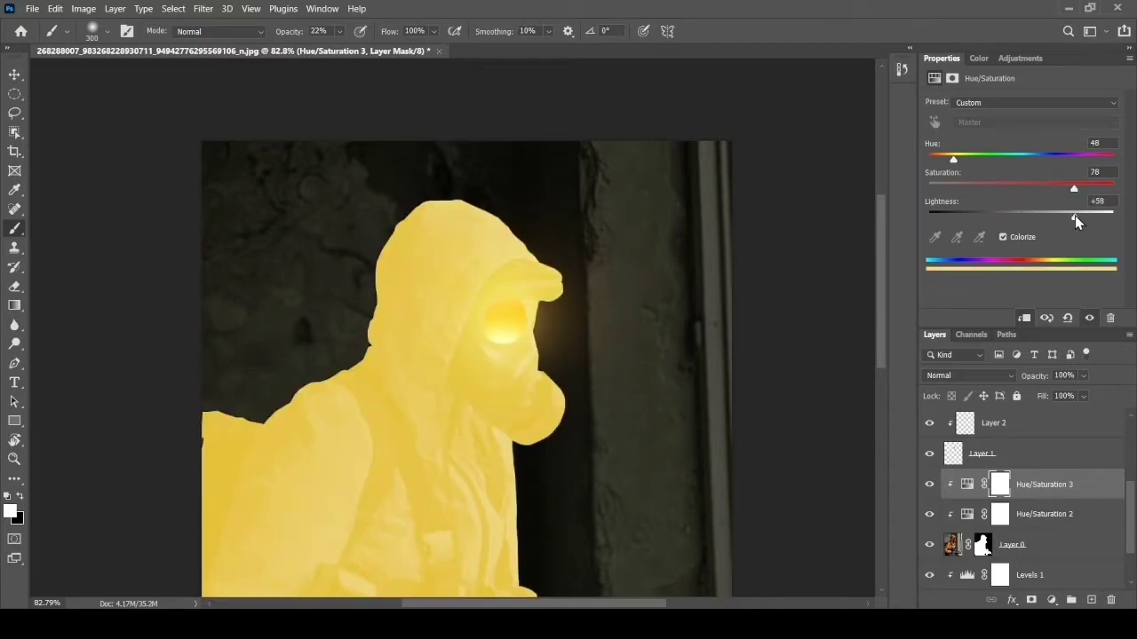
click(954, 160)
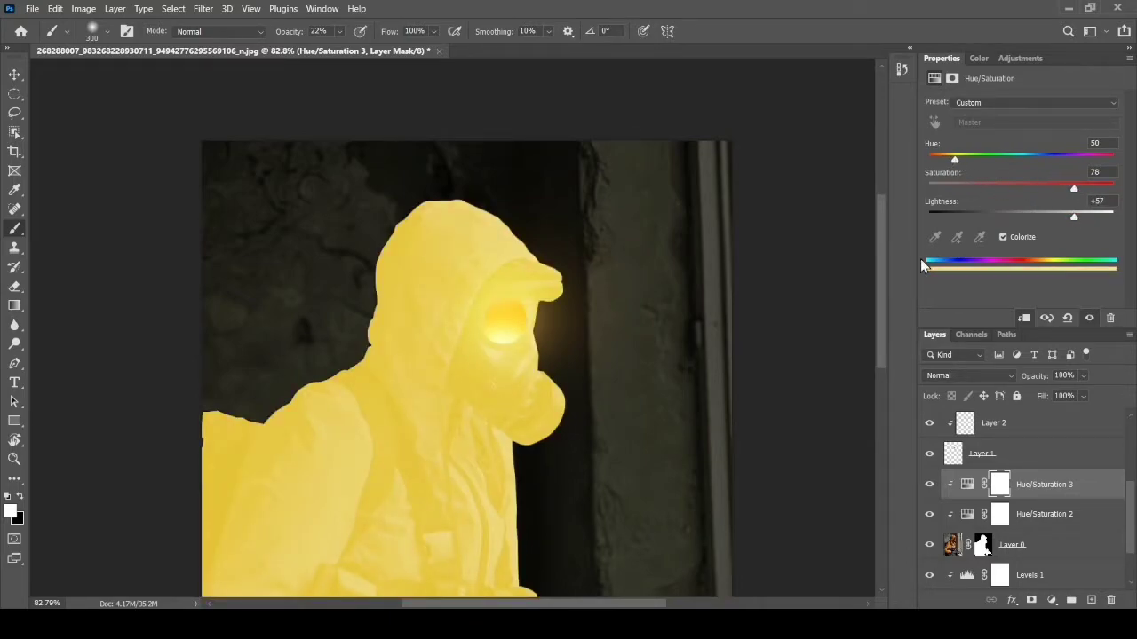
Split the Underlying Layer blending slider so the tint affects only lighter tones.
double_click(1097, 484)
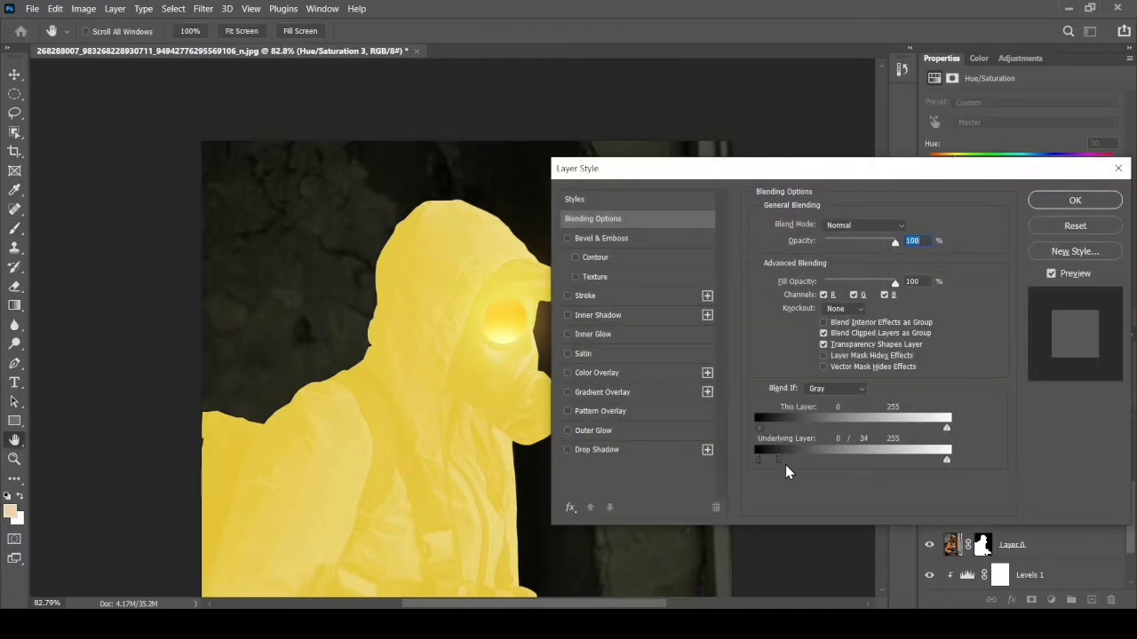
mouse_move(785, 464)
mouse_down()
mouse_move(797, 469)
mouse_move(769, 465)
mouse_move(809, 462)
mouse_up()
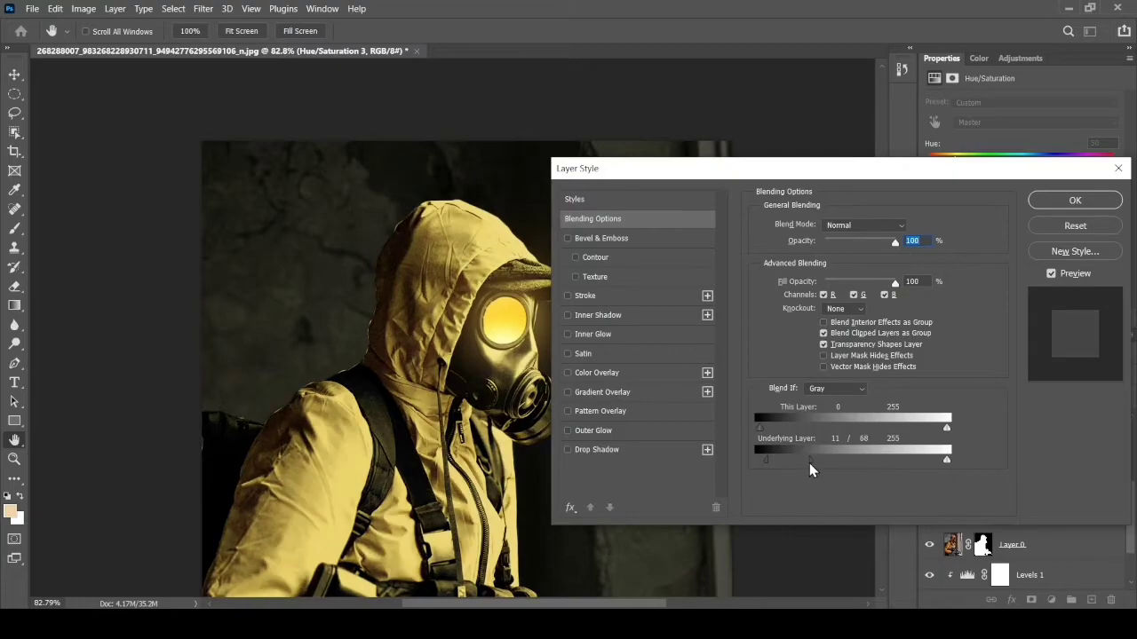
click(1091, 204)
click(998, 484)
Invert the mask to hide the tint, then paint it back onto the gas-mask face.
key(ctrl+i)
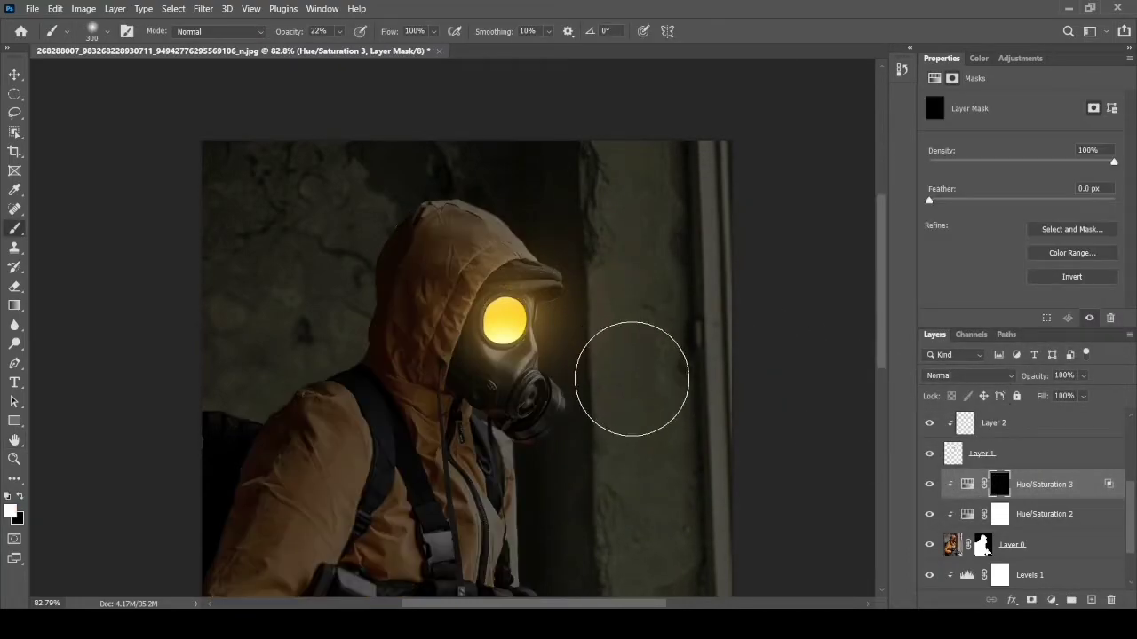
key(z)
mouse_move(522, 369)
mouse_down()
mouse_move(682, 386)
mouse_move(537, 364)
mouse_move(584, 296)
mouse_up()
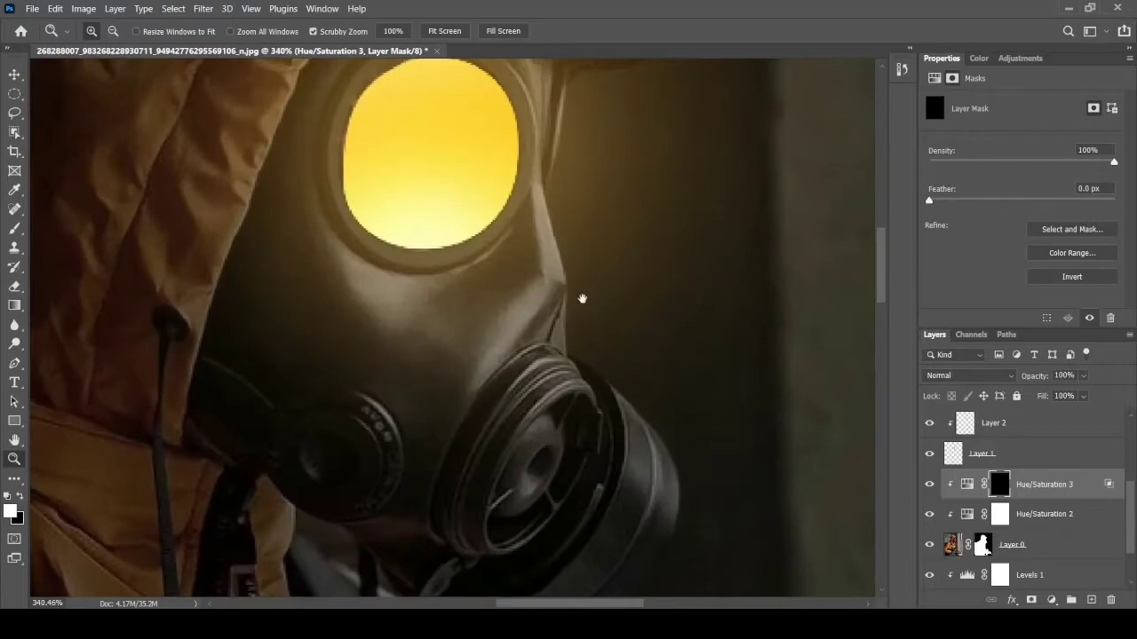
key(b)
mouse_move(568, 185)
mouse_down()
mouse_move(604, 305)
mouse_move(667, 441)
mouse_up()
scroll(650, 393, down, 3)
scroll(599, 273, left, 3)
mouse_move(598, 274)
mouse_down()
mouse_move(406, 267)
mouse_move(355, 114)
mouse_move(609, 299)
mouse_up()
Pan across the hood and jacket, painting the yellow tint onto the jacket front.
drag(442, 303, 570, 454)
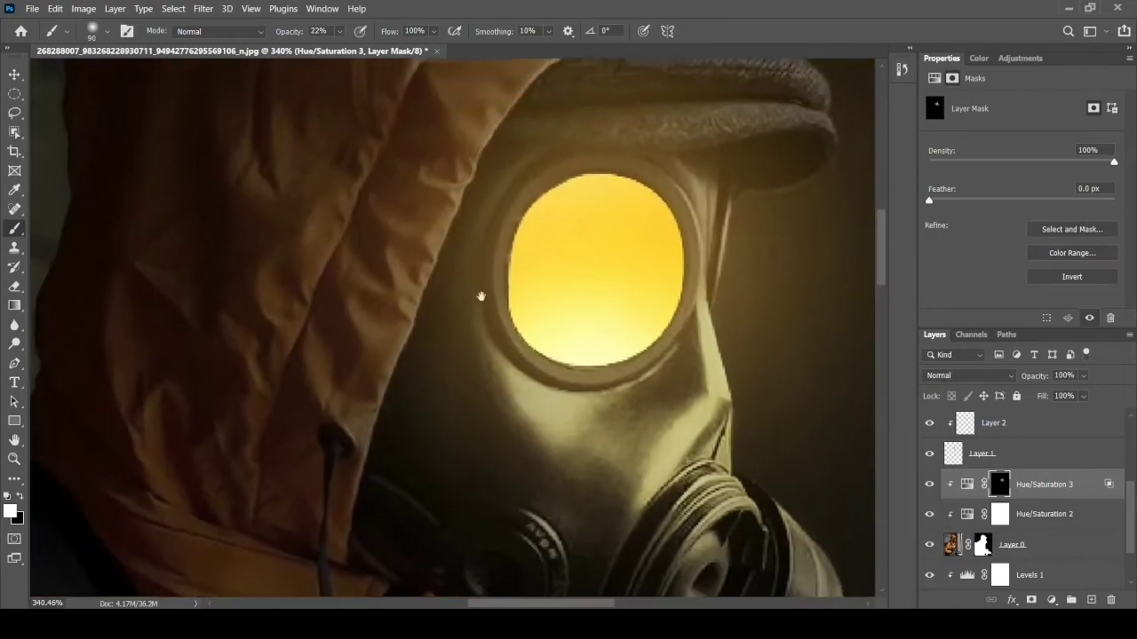
drag(594, 80, 558, 254)
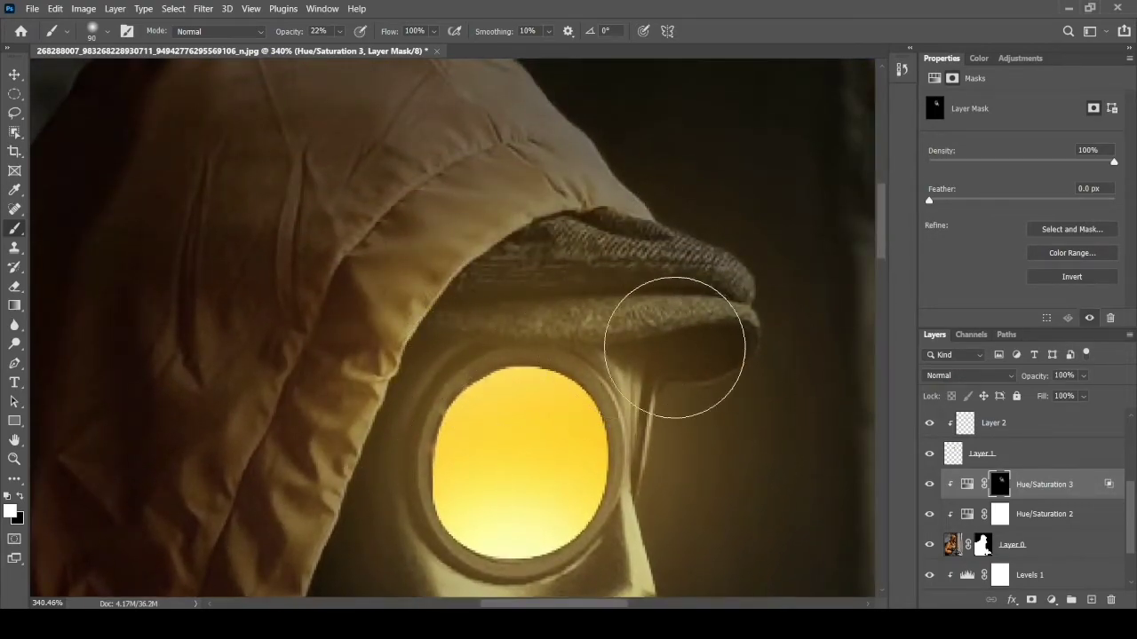
drag(619, 550, 663, 204)
drag(463, 539, 457, 405)
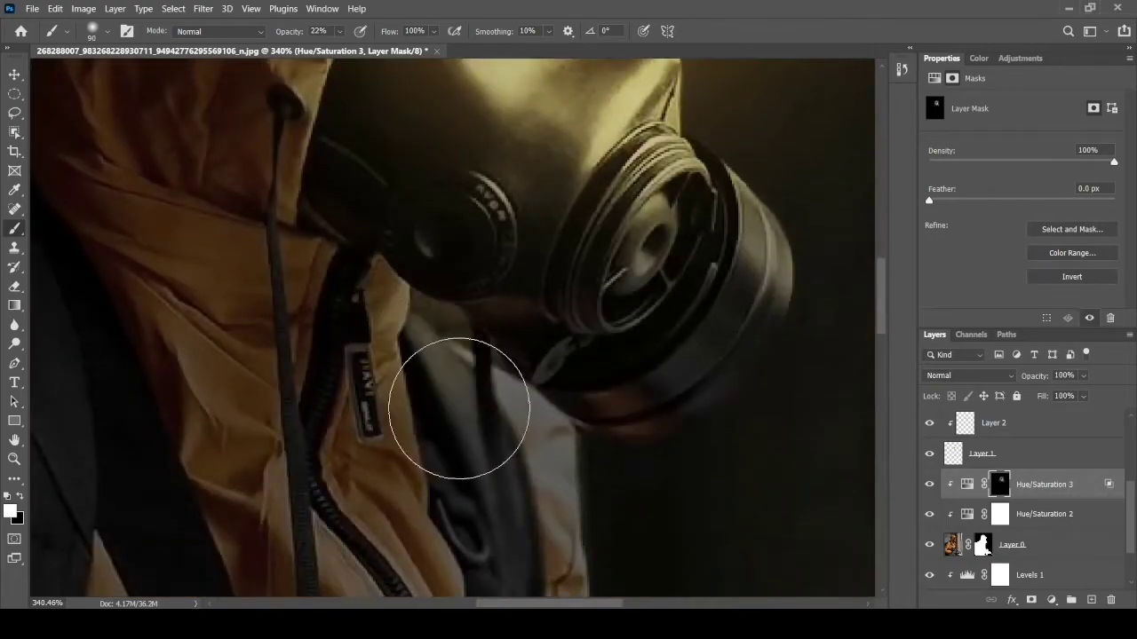
drag(625, 499, 553, 299)
drag(503, 391, 707, 311)
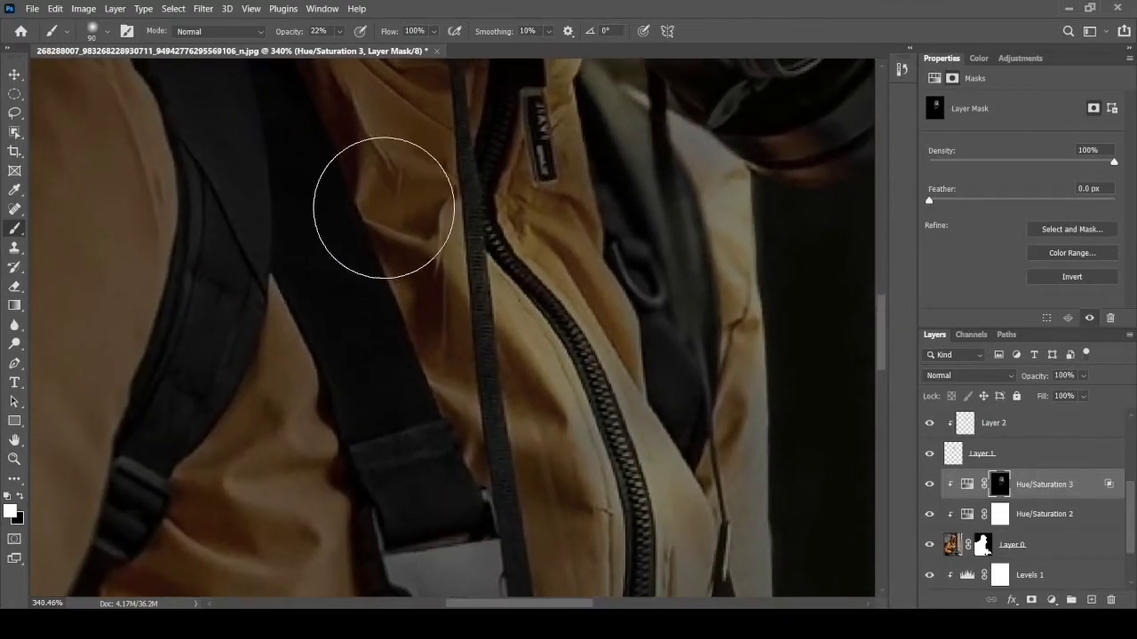
drag(512, 325, 476, 228)
With a 200 brush, paint the tint across the whole jacket and left shoulder.
key(z)
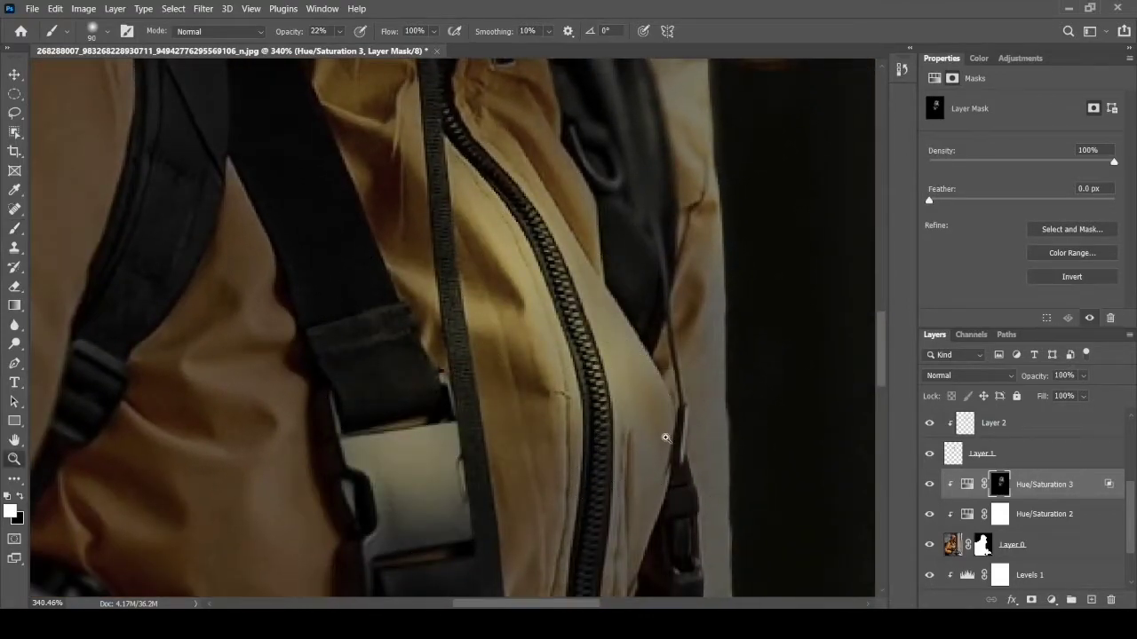
drag(533, 577, 471, 338)
key(b)
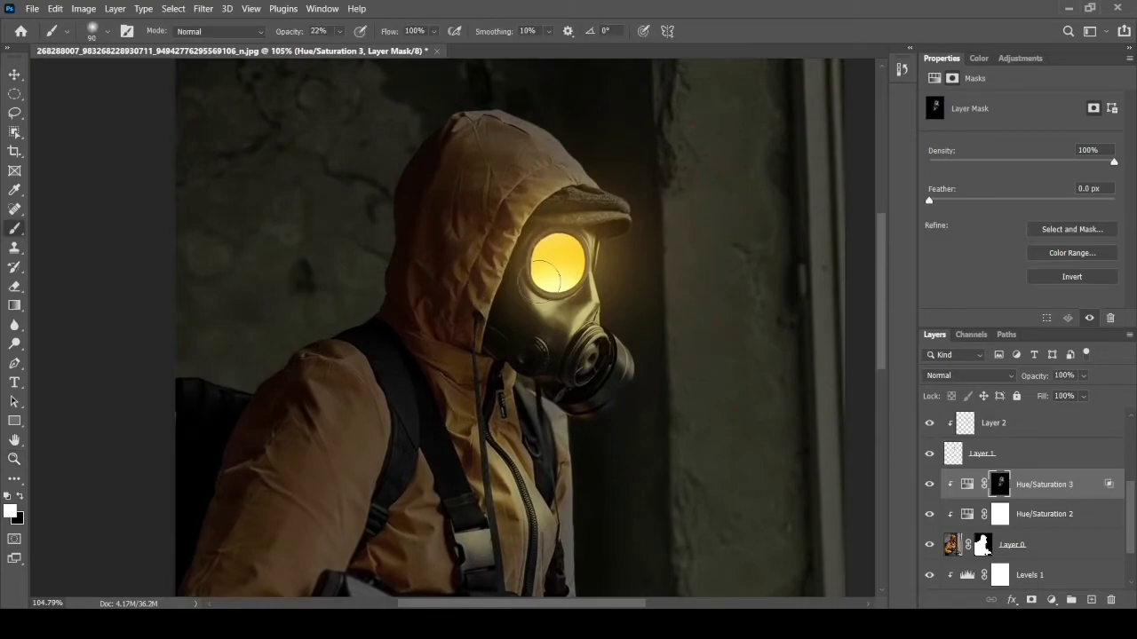
key(bracketright)
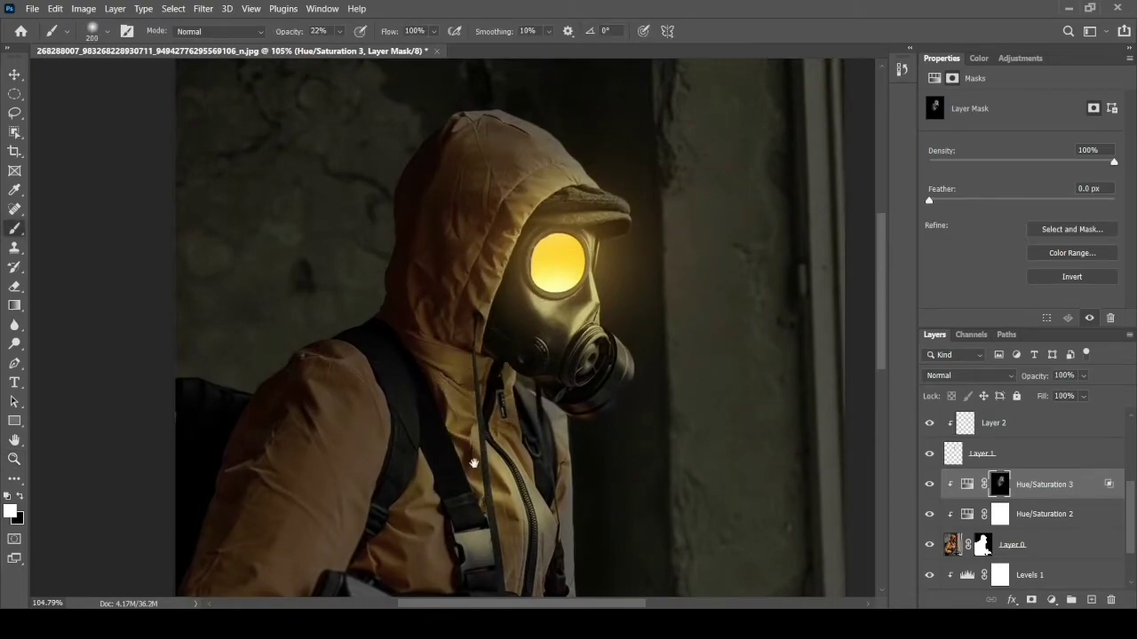
drag(438, 476, 342, 276)
drag(393, 373, 492, 353)
drag(461, 219, 488, 370)
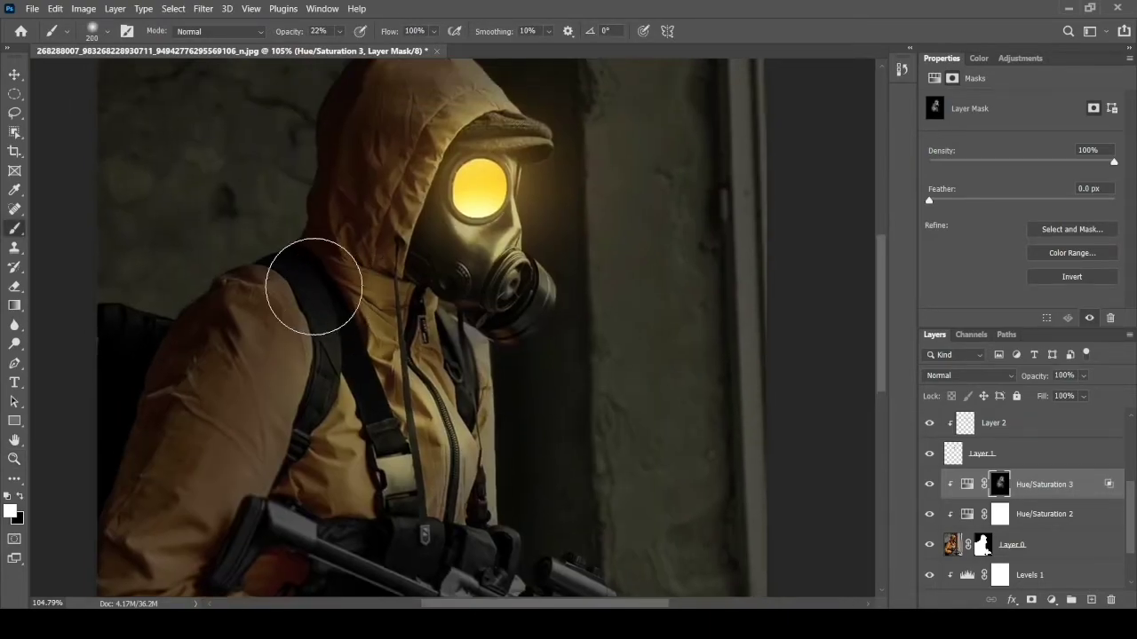
mouse_move(312, 287)
mouse_down()
mouse_move(261, 406)
mouse_move(292, 317)
mouse_move(216, 436)
mouse_move(267, 329)
mouse_move(375, 452)
mouse_move(415, 474)
mouse_up()
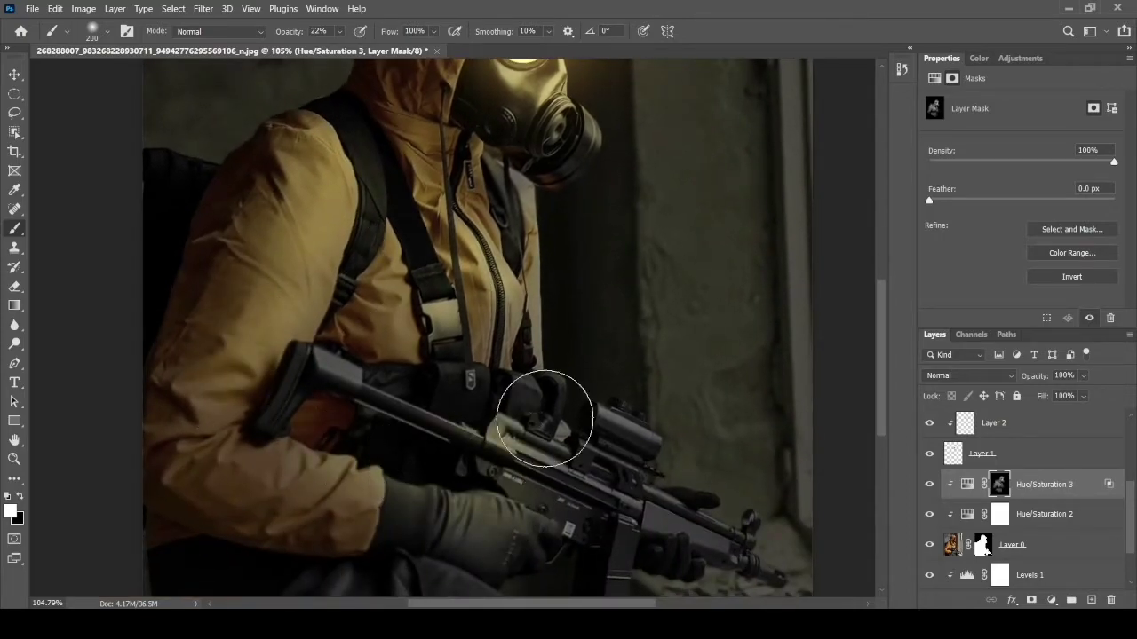
Paint the tint onto the rifle scope and body, then zoom out to the whole image.
key(z)
click(679, 444)
key(b)
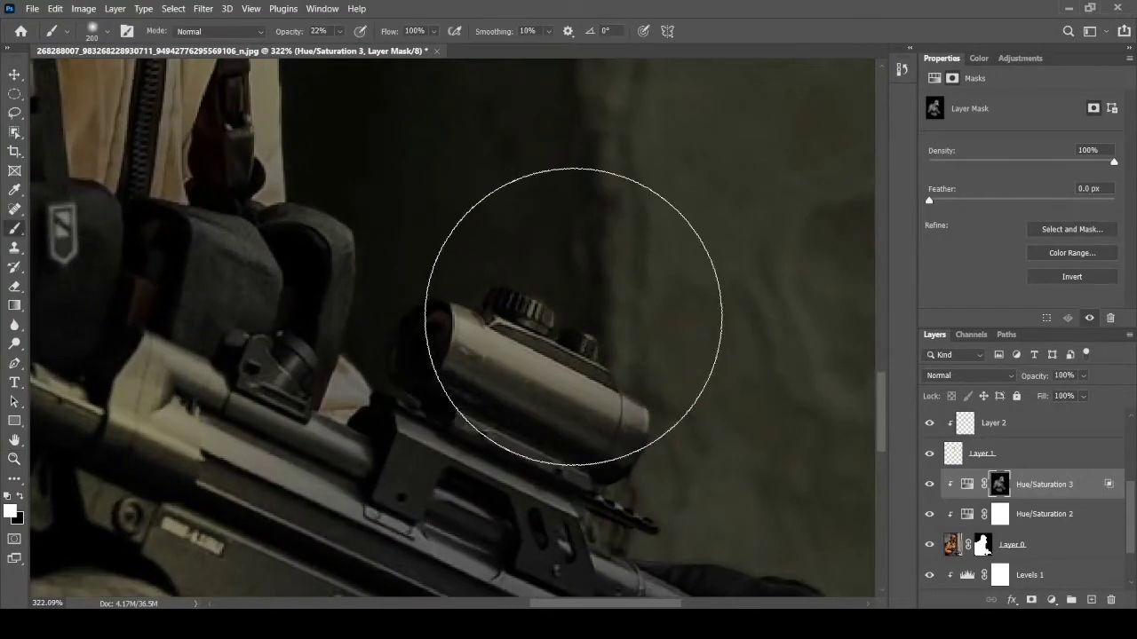
mouse_move(756, 364)
mouse_down()
mouse_move(497, 266)
mouse_move(284, 252)
mouse_up()
mouse_move(217, 353)
mouse_down()
mouse_move(537, 433)
mouse_move(480, 370)
mouse_move(529, 338)
mouse_up()
key(z)
key(b)
key(z)
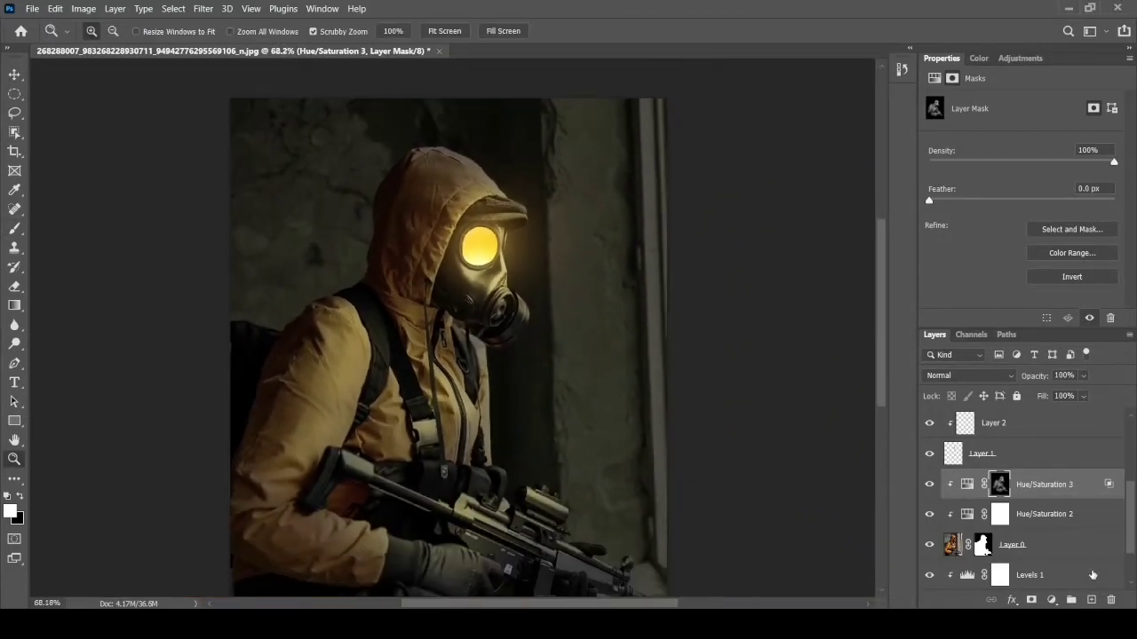
Add a new Layer 6 clipped to the soldier and set the paint colour to black (000000).
click(1089, 602)
scroll(1062, 493, up, 1)
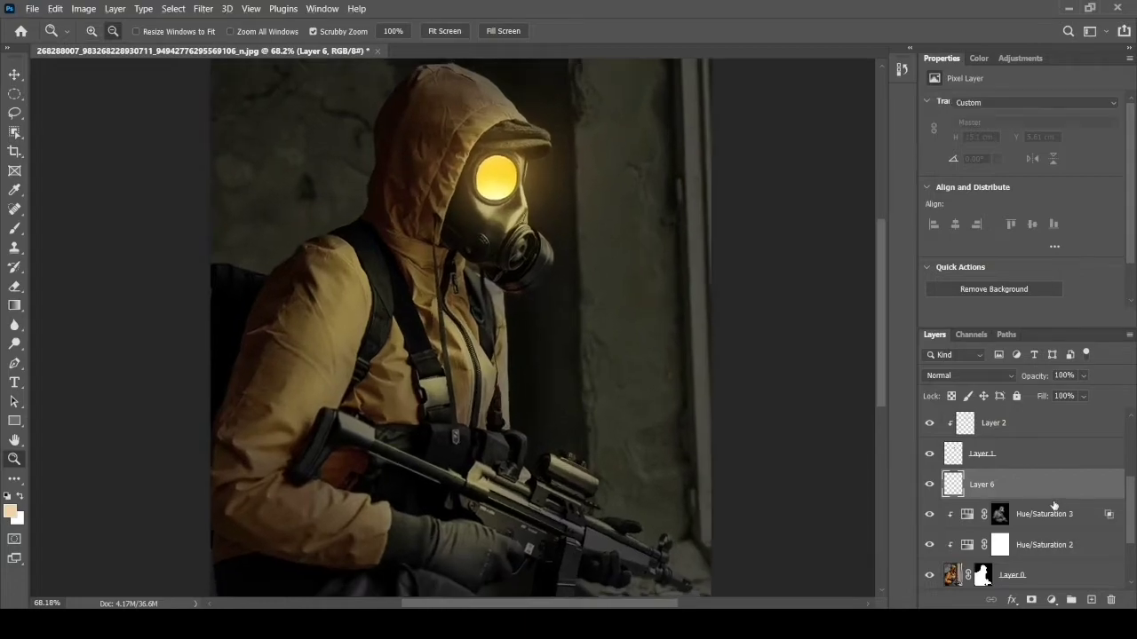
key(alt+bracketleft)
key(alt+bracketright)
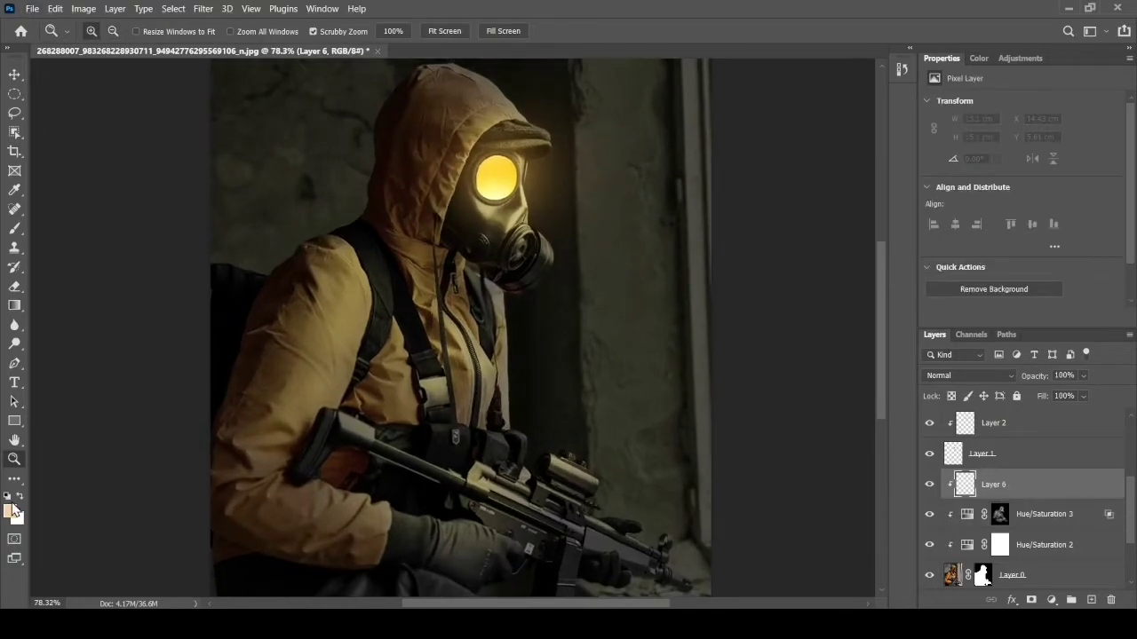
click(13, 509)
text(000000)
click(768, 160)
Paint soft black with a 300 px brush along the bottom edge, shoulder and hood background.
key(b)
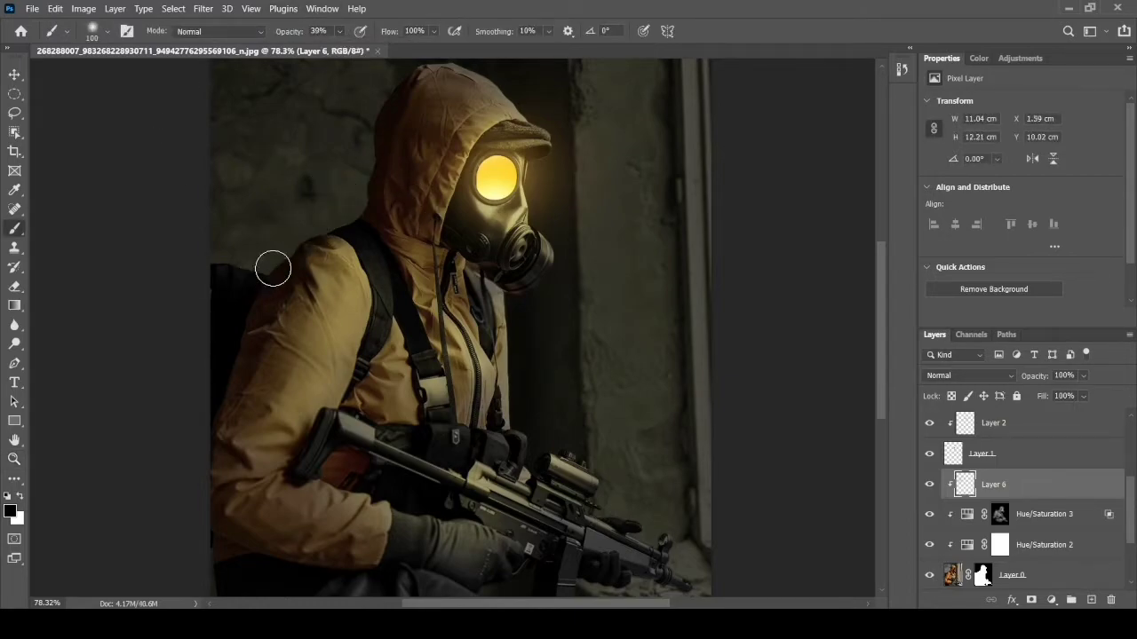
key(bracketright)
key(bracketright)
key(bracketright)
key(bracketleft)
key(bracketleft)
key(bracketleft)
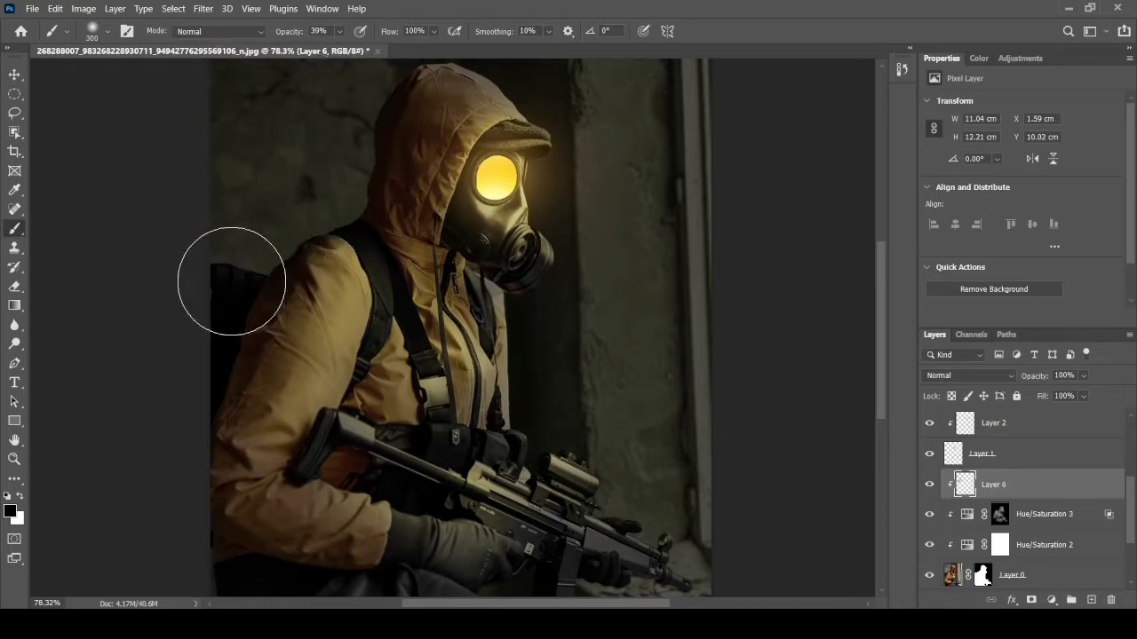
click(148, 468)
scroll(208, 267, down, 5)
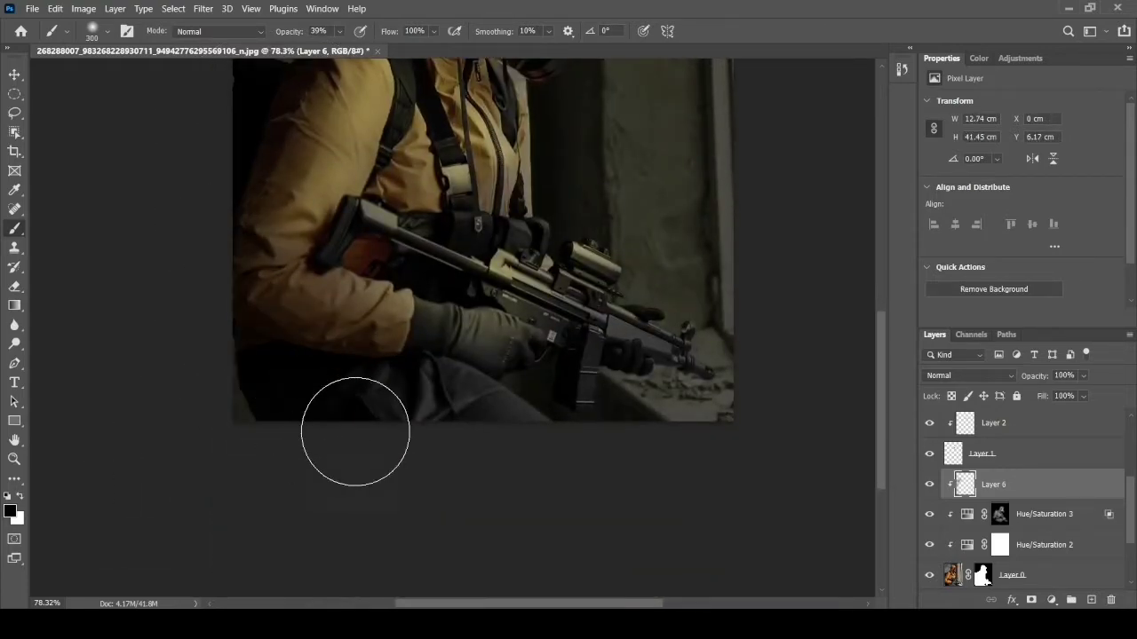
scroll(453, 404, up, 5)
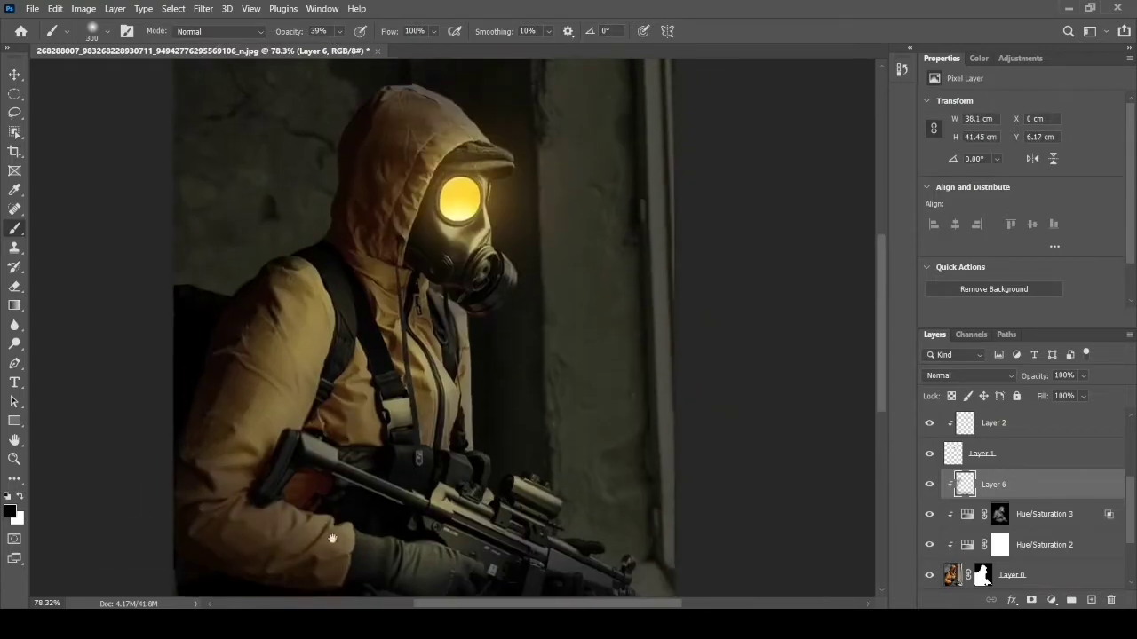
drag(382, 164, 406, 152)
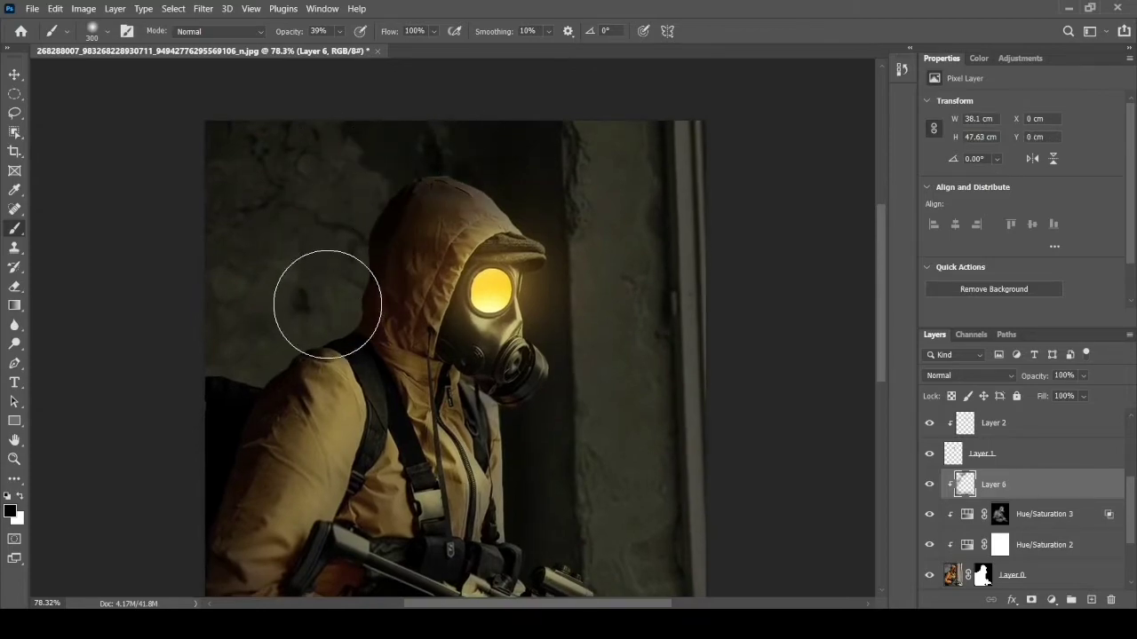
drag(328, 305, 315, 340)
drag(507, 161, 427, 151)
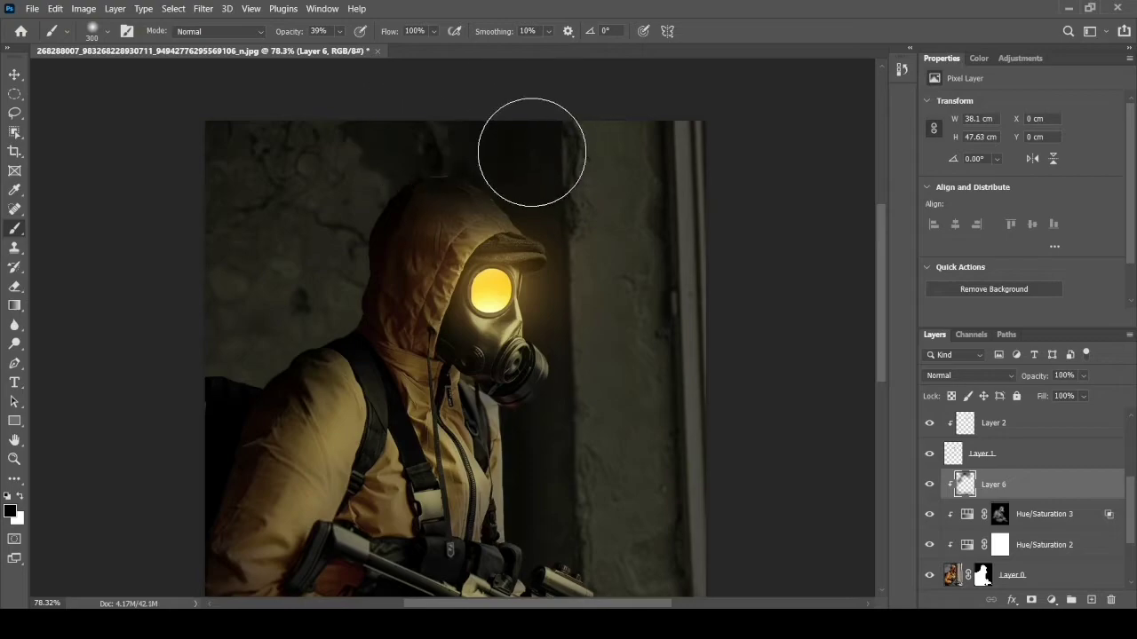
scroll(524, 207, down, 3)
key(z)
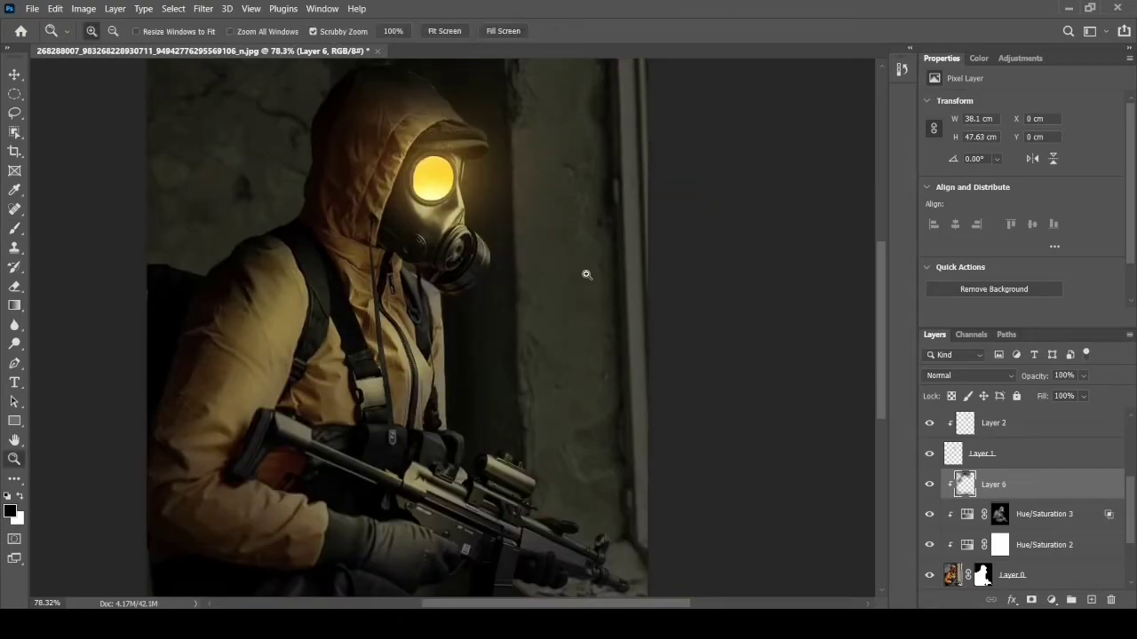
scroll(716, 334, down, 3)
scroll(1034, 567, down, 2)
scroll(1035, 566, down, 1)
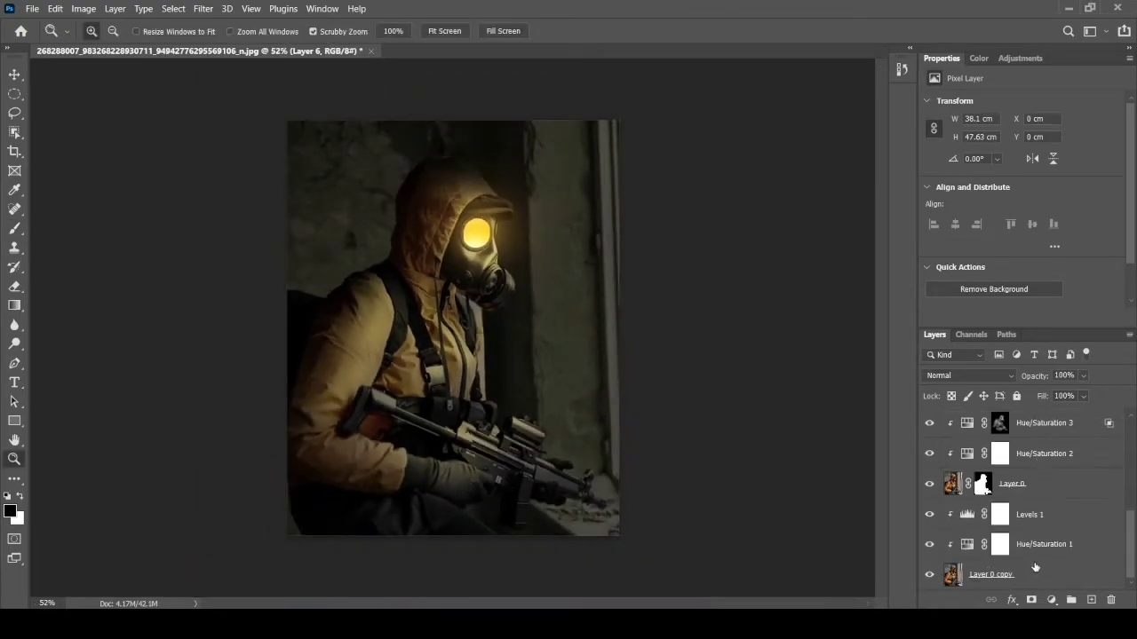
Add Layer 7 above Levels 1 and paint black over the right and lower edges with a 700 px brush.
click(1072, 513)
click(1091, 599)
key(b)
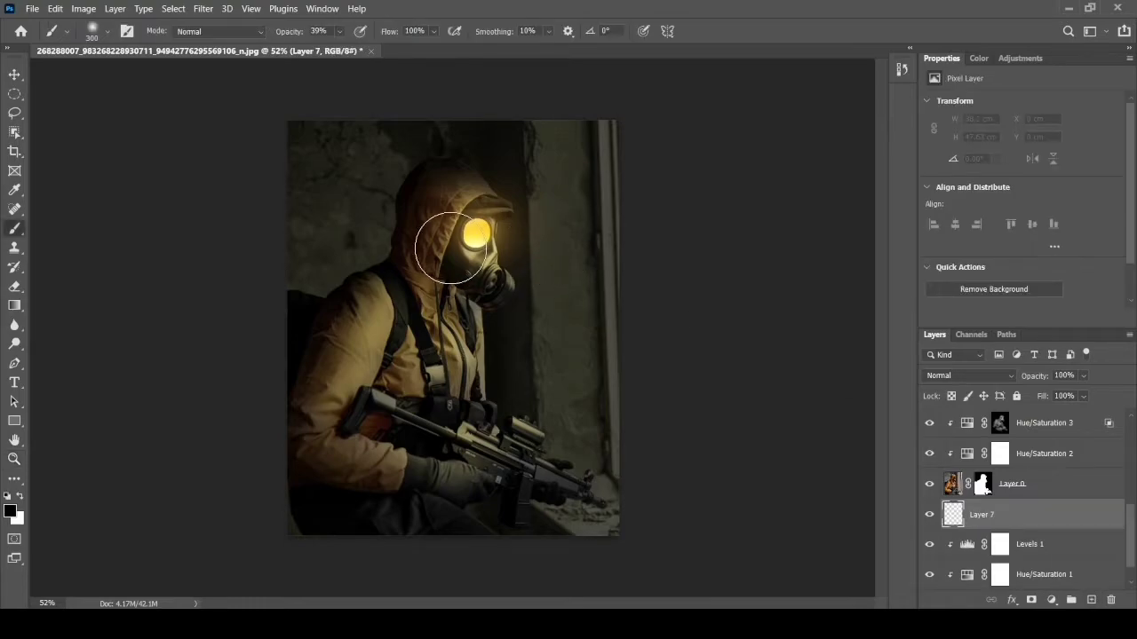
key(bracketright)
key(bracketright)
key(bracketright)
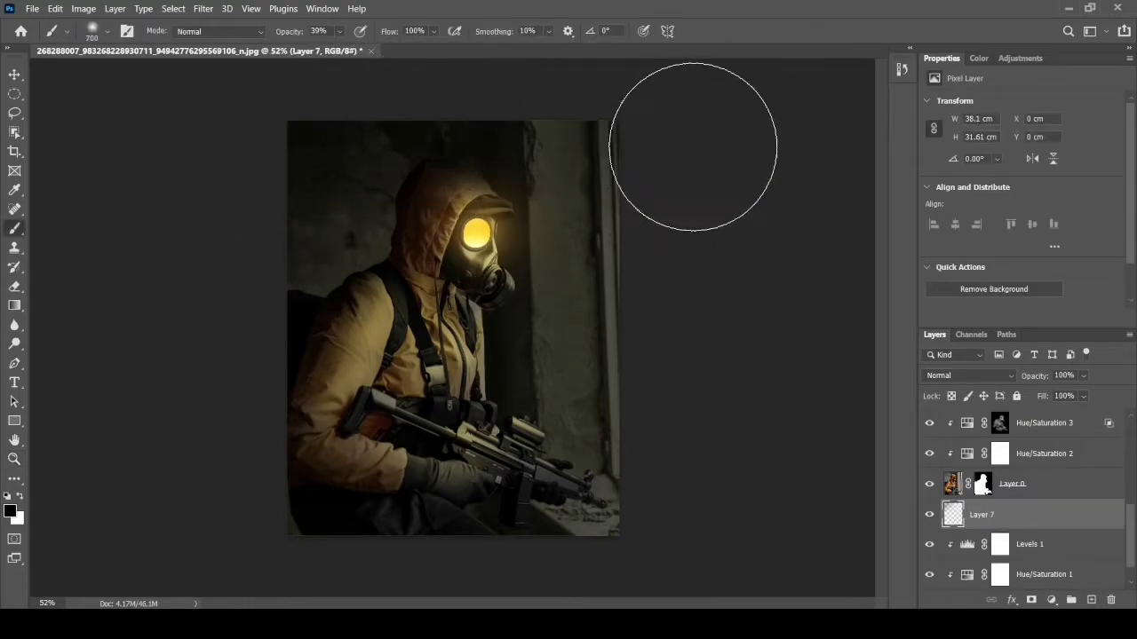
mouse_move(698, 423)
mouse_down()
mouse_move(571, 571)
mouse_move(681, 406)
mouse_move(449, 565)
mouse_up()
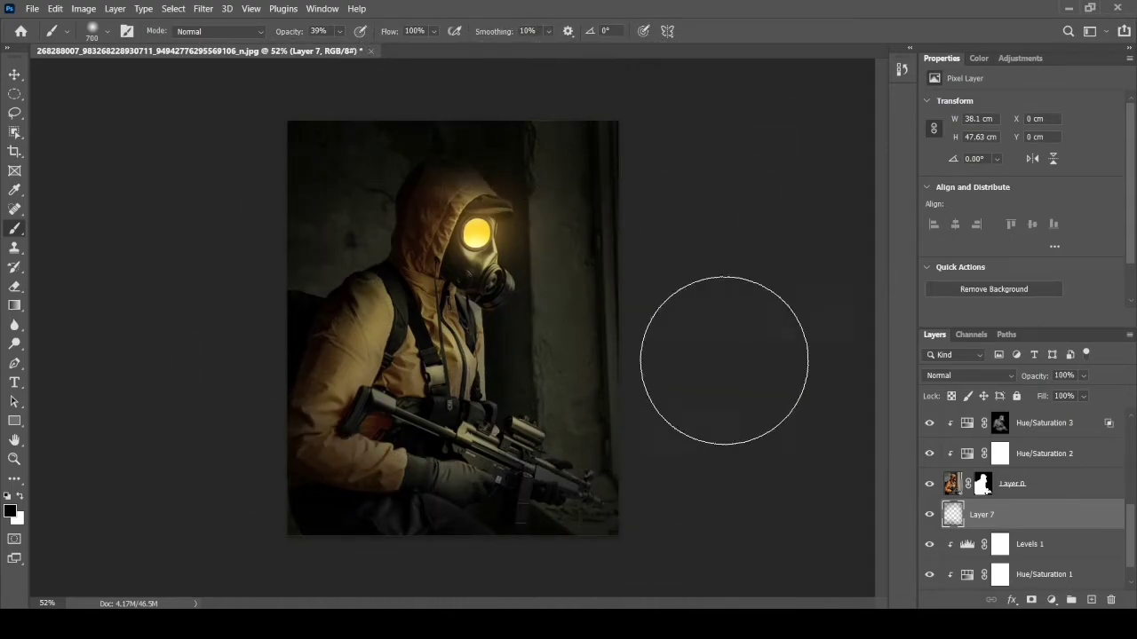
scroll(1030, 471, up, 3)
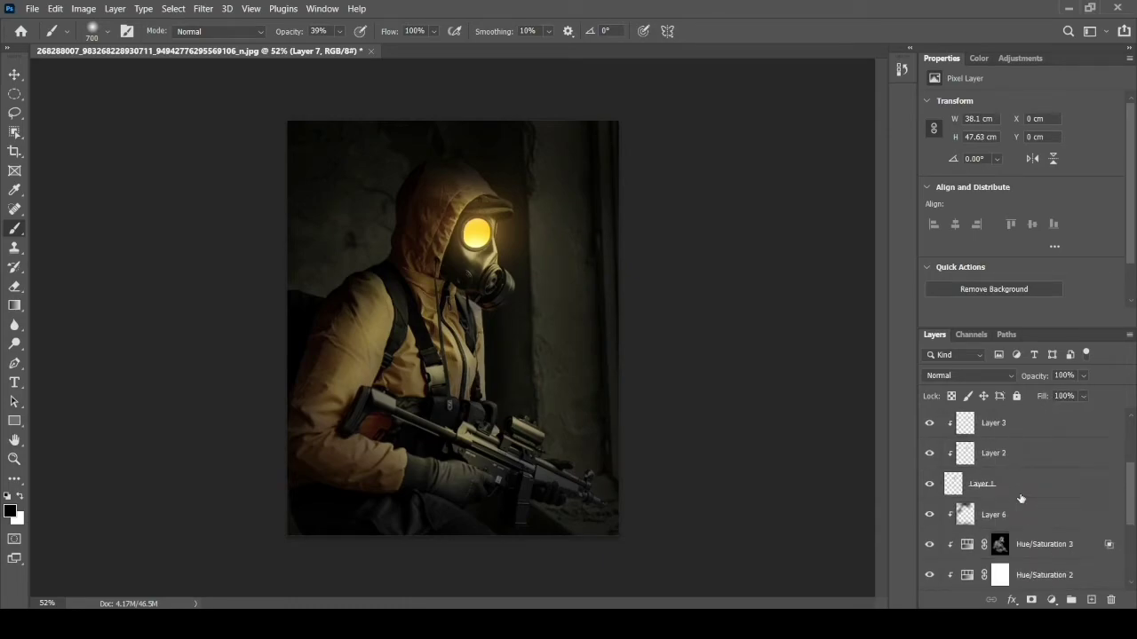
scroll(1026, 482, up, 2)
scroll(1036, 483, down, 2)
Add an Exposure adjustment above Layer 5 with Exposure +2.45, Gamma 1.29 and Offset 0.
scroll(1036, 483, up, 2)
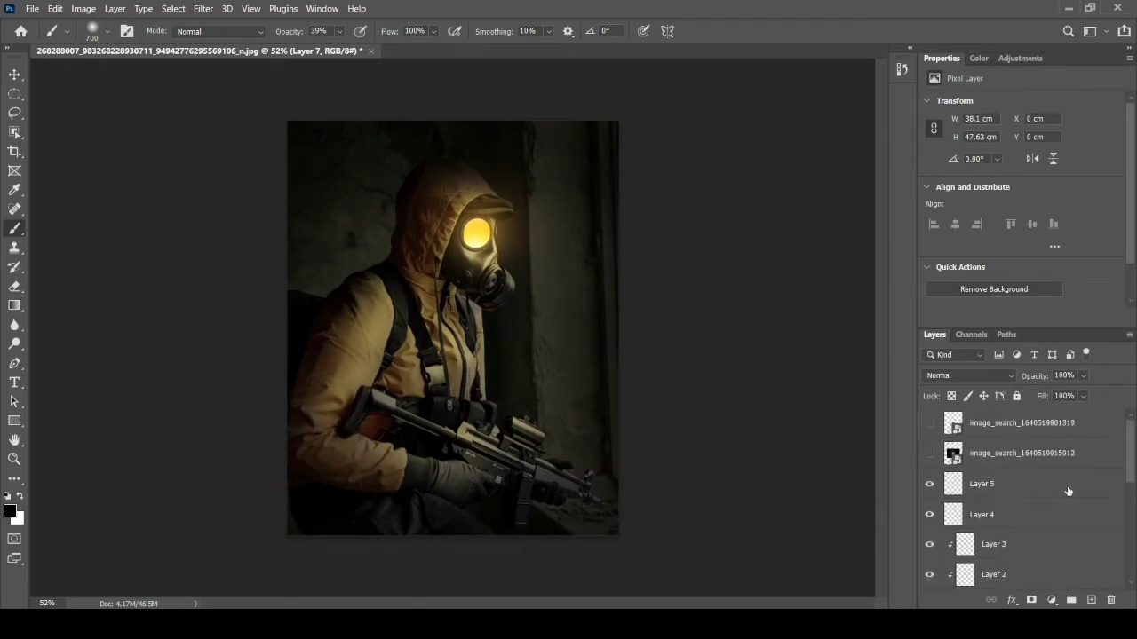
click(1030, 484)
click(1051, 600)
click(1061, 421)
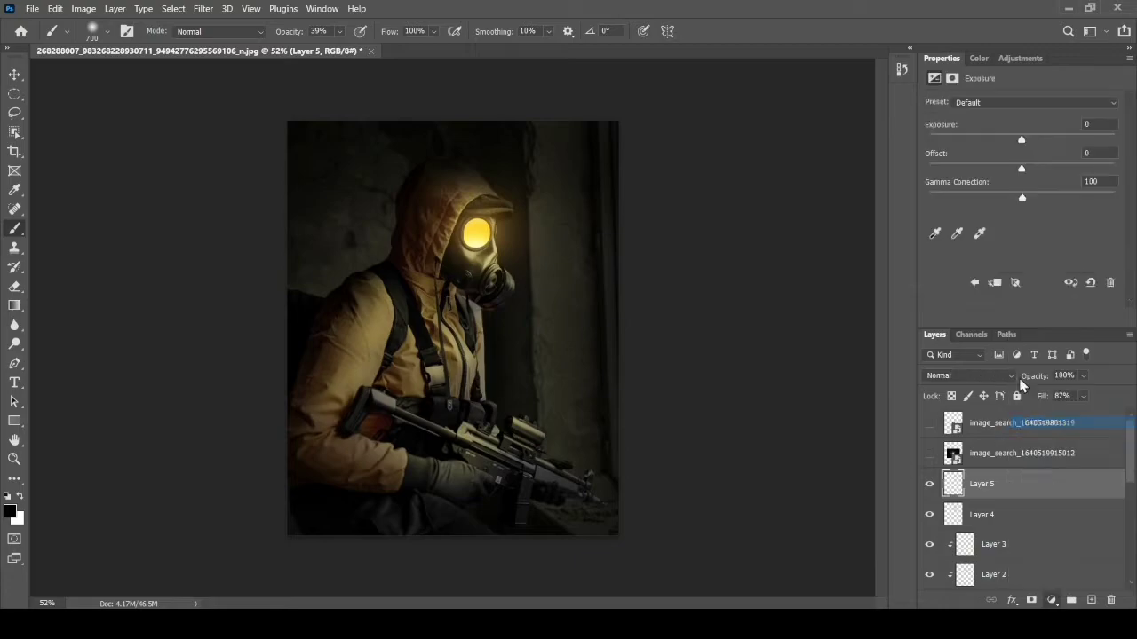
drag(1024, 140, 1050, 140)
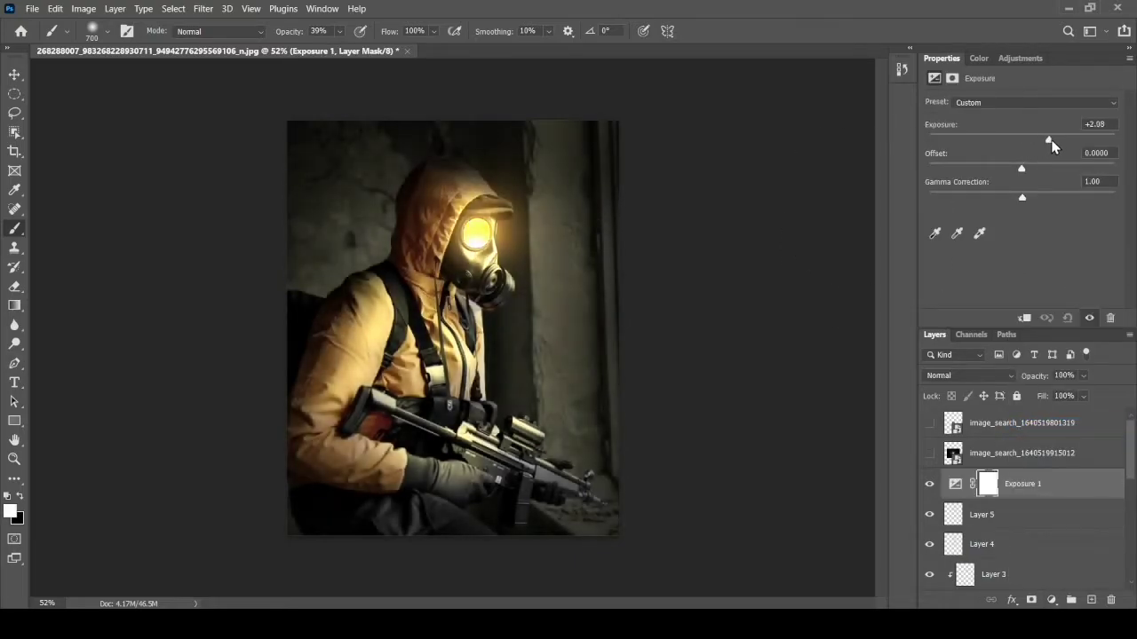
mouse_move(1021, 197)
mouse_down()
mouse_move(1003, 203)
mouse_move(1014, 169)
mouse_move(1022, 177)
mouse_up()
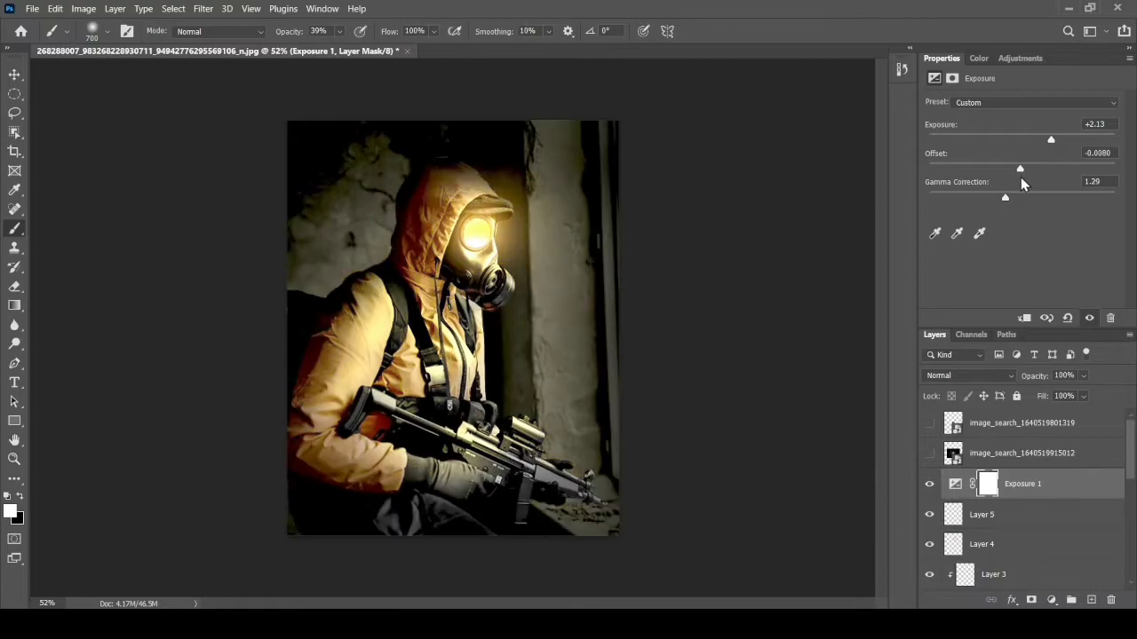
click(1084, 155)
text(0)
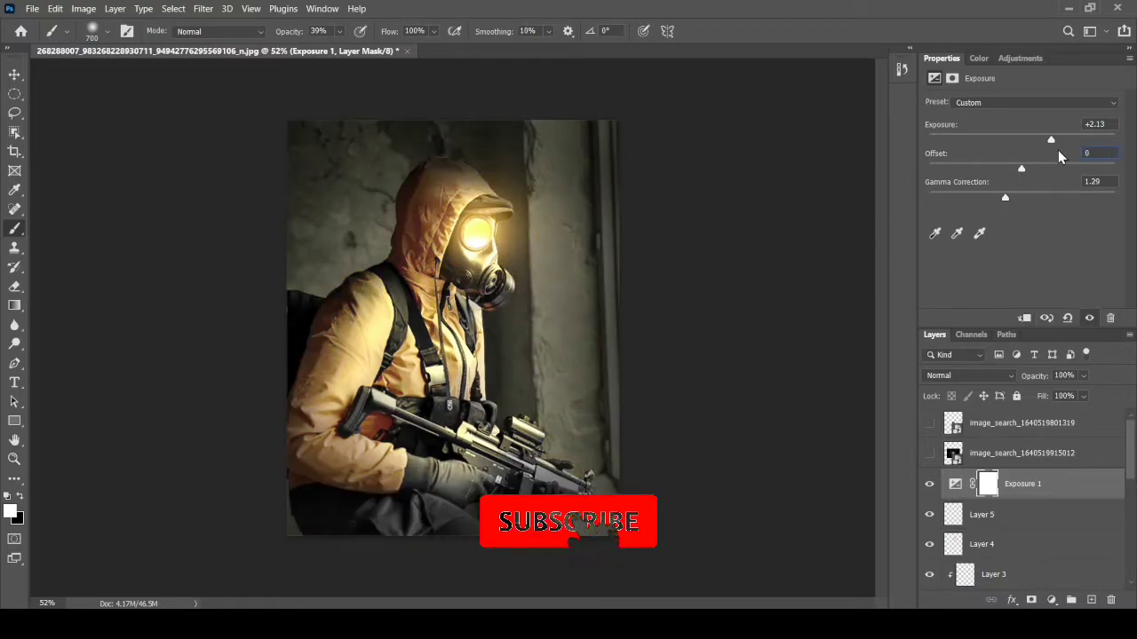
drag(1048, 139, 1055, 139)
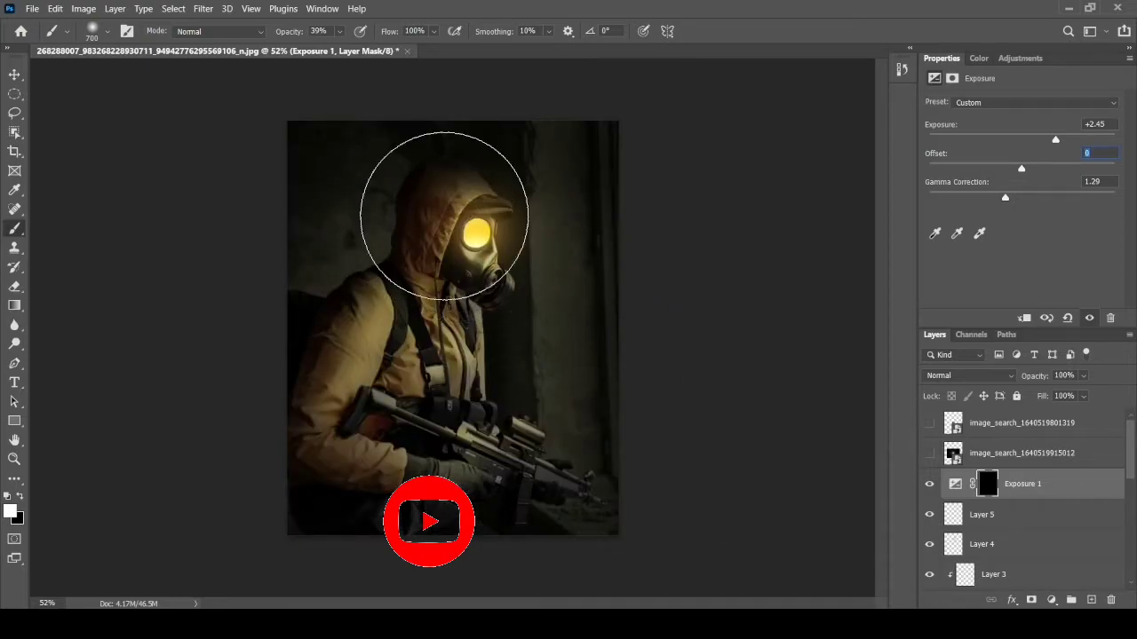
Paint the mask around the gas-mask lens with a 300 px soft brush, spreading the glow onto the hood.
right_click(465, 224)
key(Return)
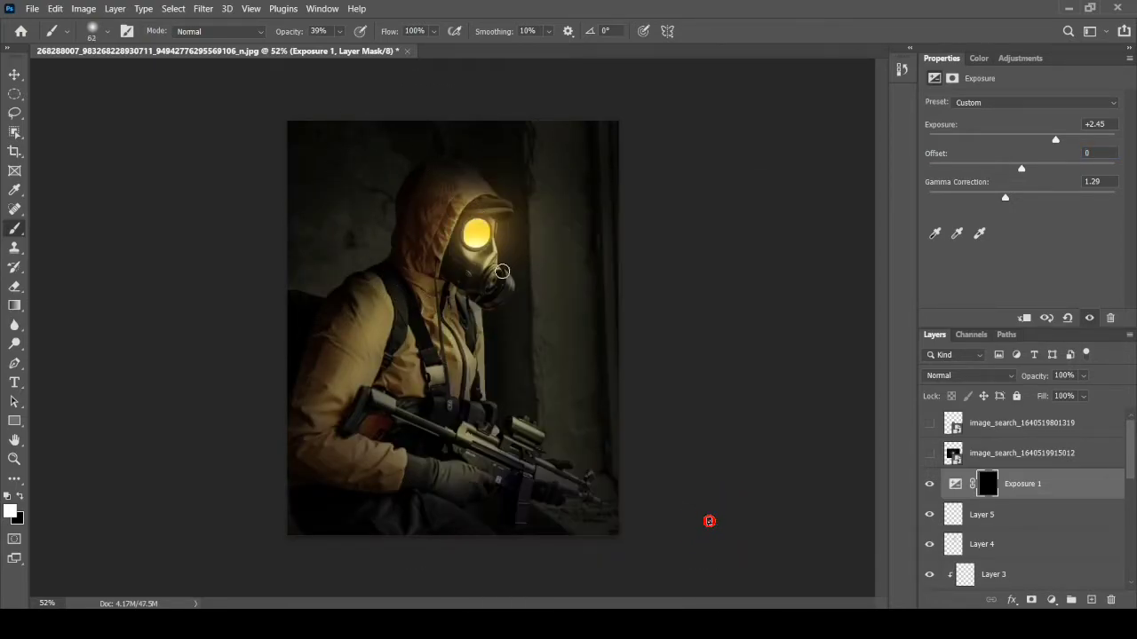
key(z)
mouse_move(452, 291)
mouse_down()
mouse_move(470, 292)
mouse_move(492, 328)
mouse_move(487, 306)
mouse_move(547, 303)
mouse_up()
key(b)
key(bracketright)
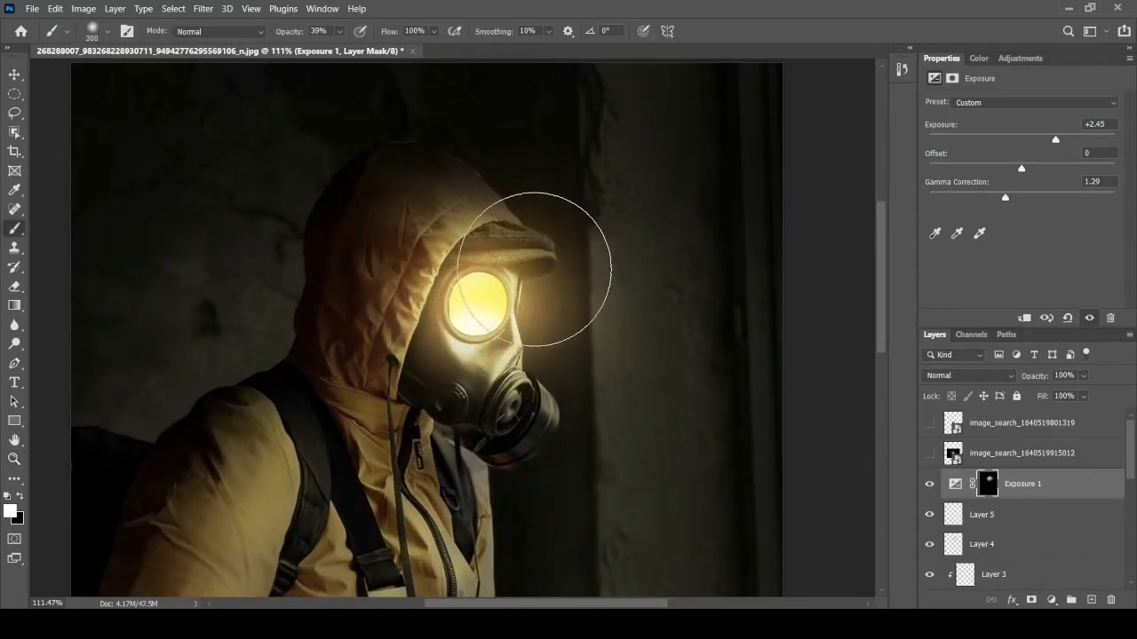
drag(533, 241, 457, 367)
key(z)
key(ctrl+0)
scroll(1046, 524, down, 3)
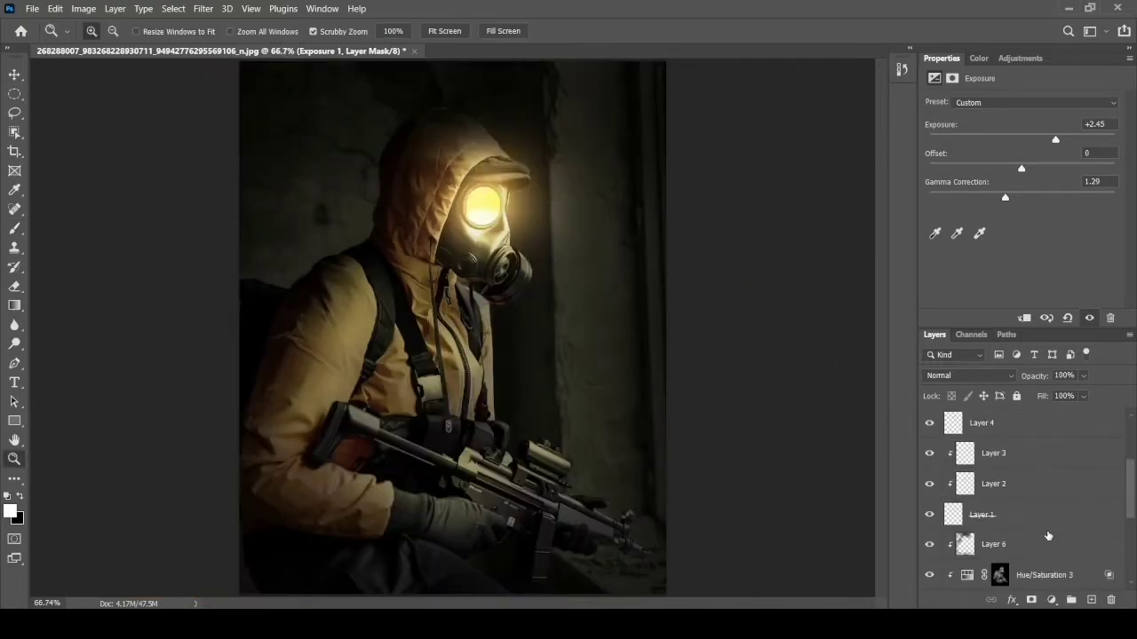
scroll(1042, 532, down, 3)
Add Layer 8 above Layer 7 in Linear Dodge (Add) with an orange paint colour and 1200 px brush.
click(1084, 492)
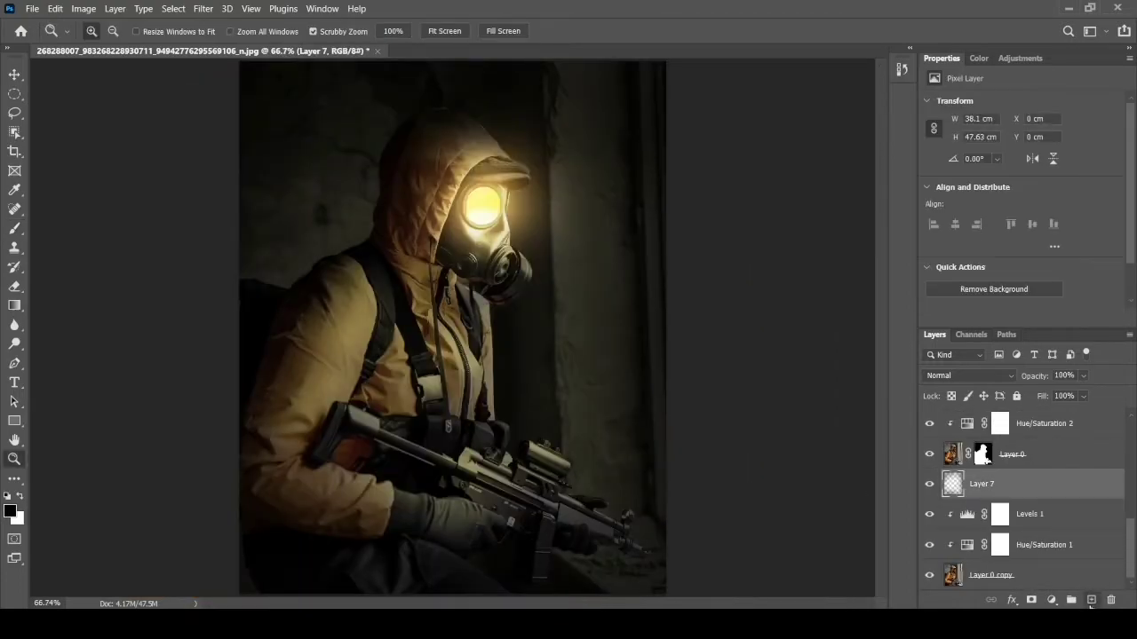
click(1092, 599)
key(b)
key(bracketright)
key(bracketright)
key(bracketright)
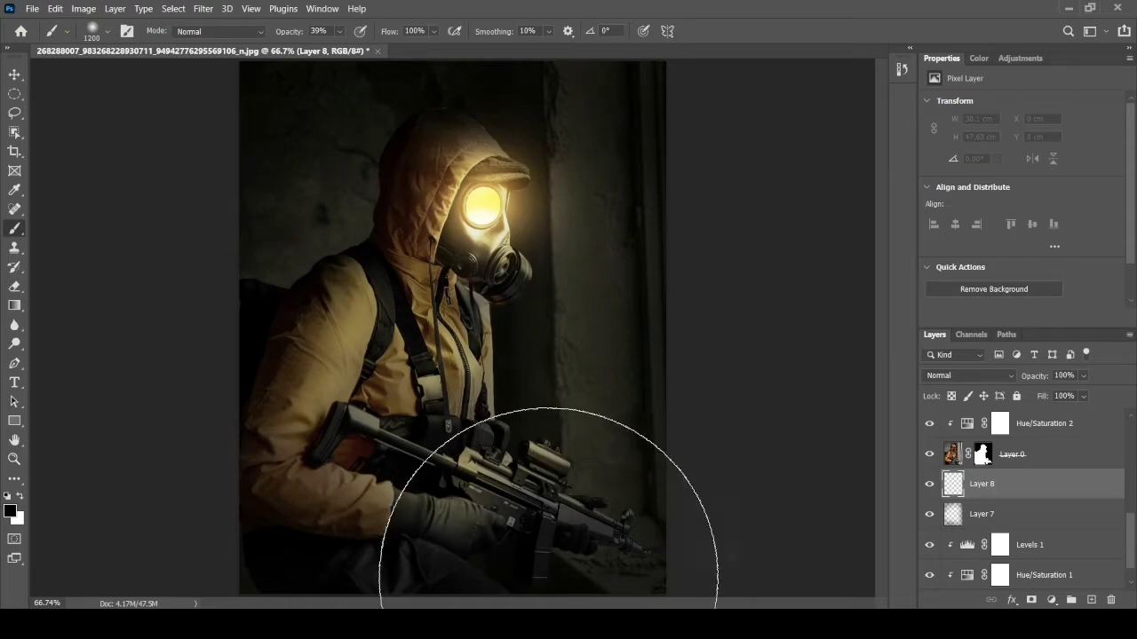
key(z)
drag(577, 552, 516, 511)
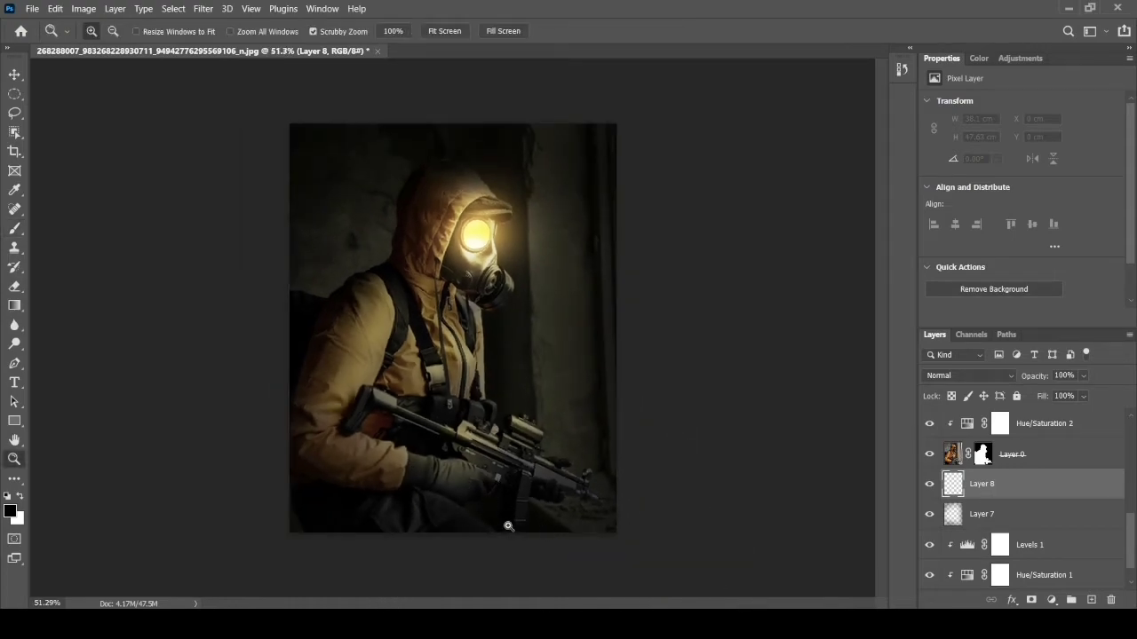
key(b)
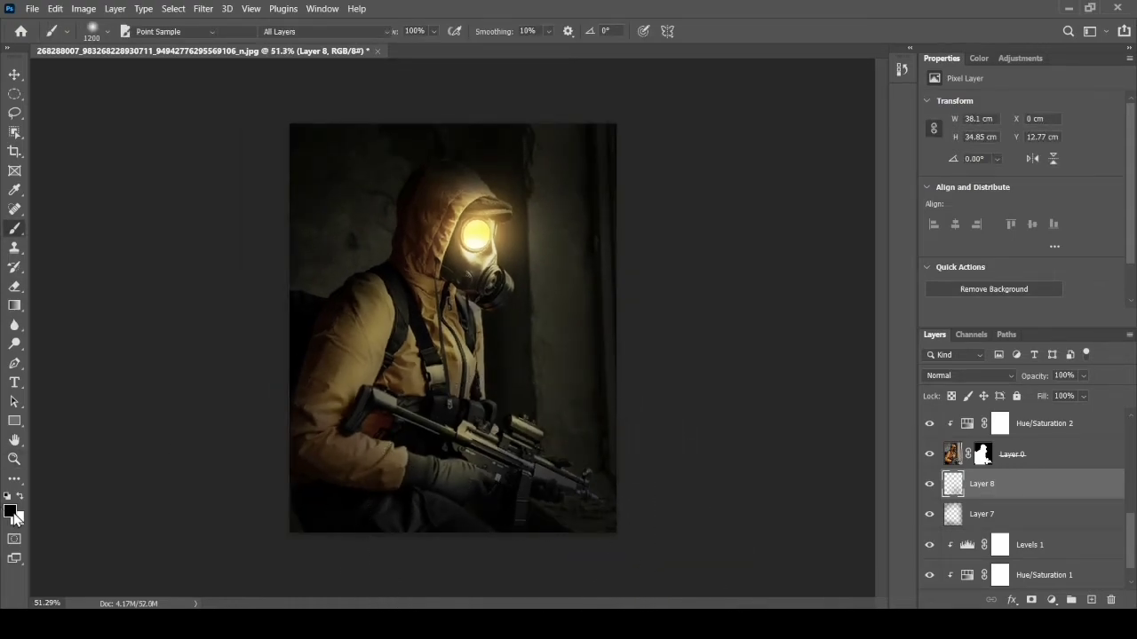
click(10, 512)
click(590, 173)
click(766, 160)
click(968, 375)
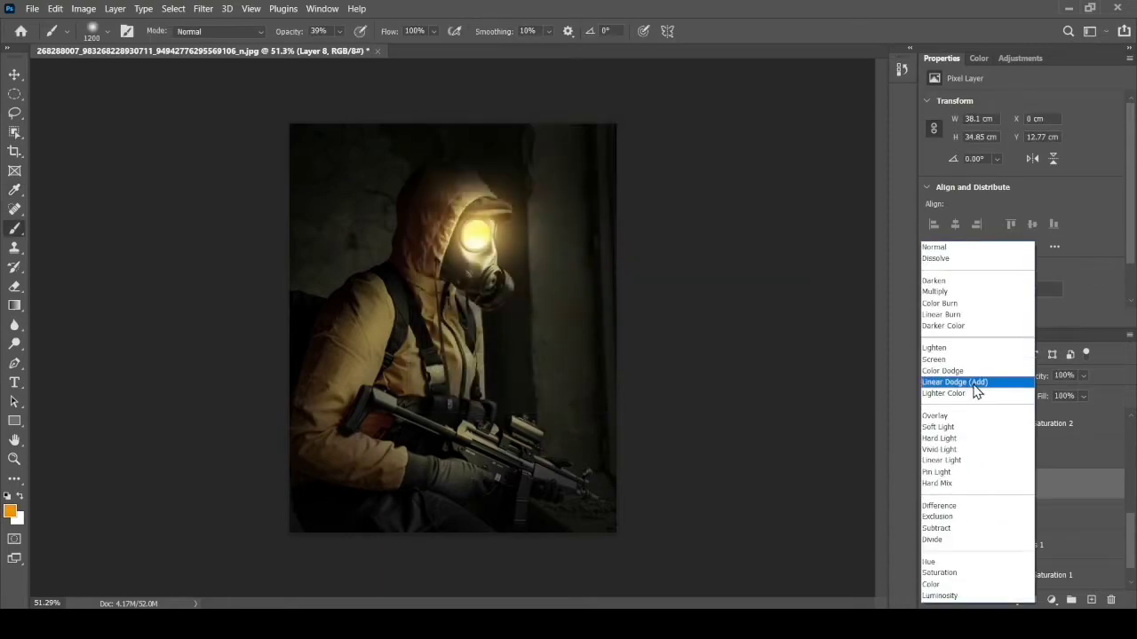
Paint soft orange glow around the figure, undoing stray strokes, and shrink the brush to 800.
drag(721, 469, 626, 520)
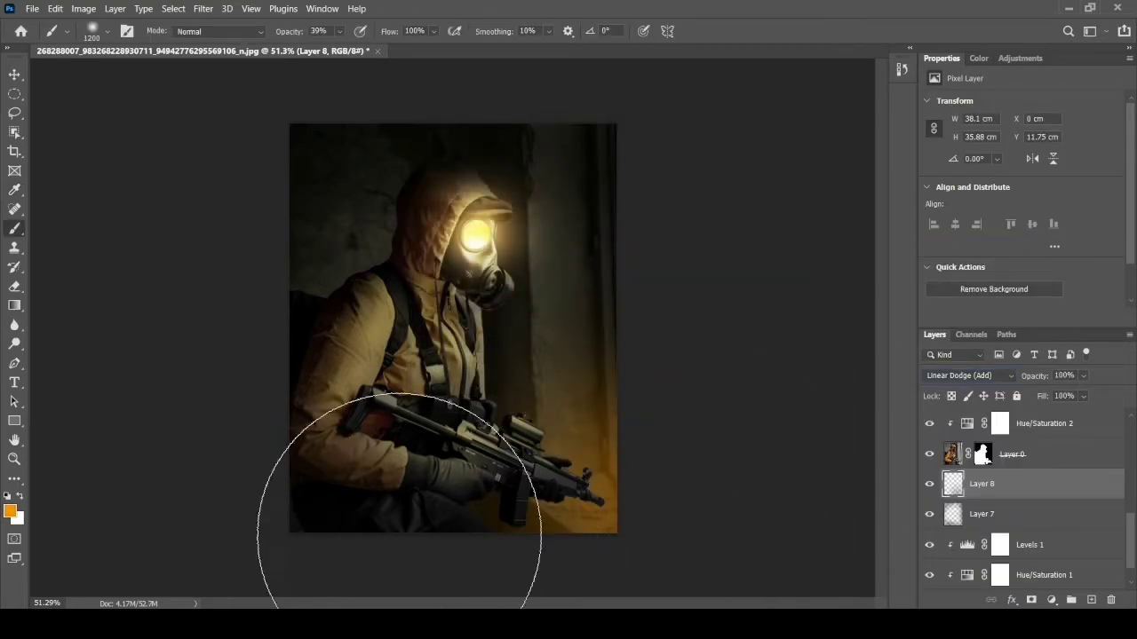
key(ctrl+z)
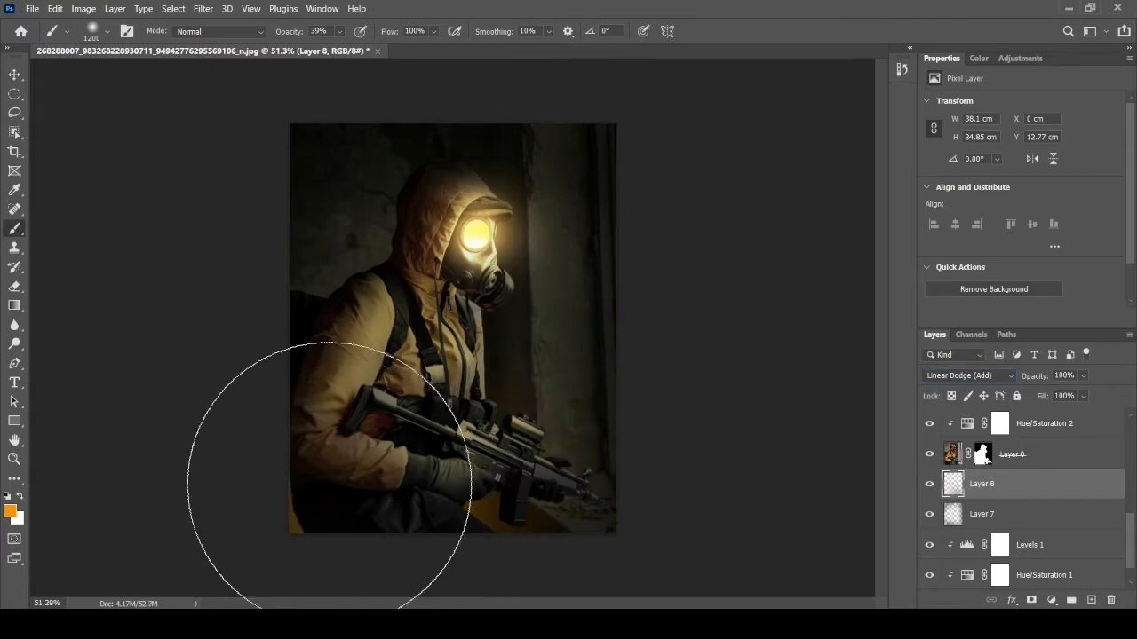
key(ctrl+z)
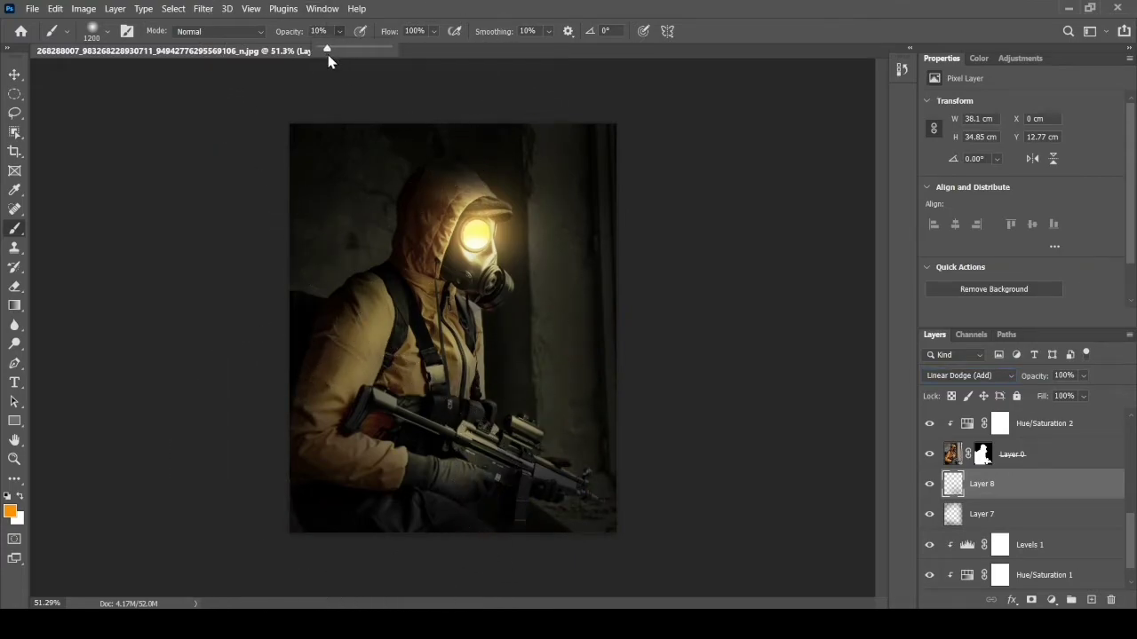
mouse_move(266, 482)
mouse_down()
mouse_move(393, 292)
mouse_move(266, 482)
mouse_move(387, 340)
mouse_up()
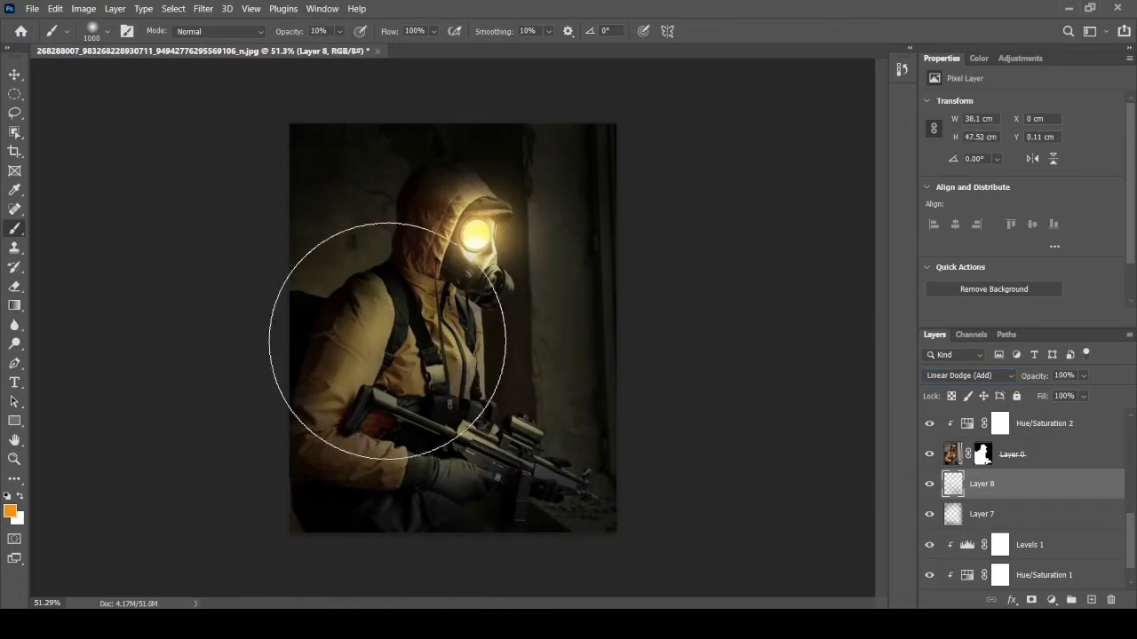
key(bracketleft)
key(bracketleft)
key(ctrl+z)
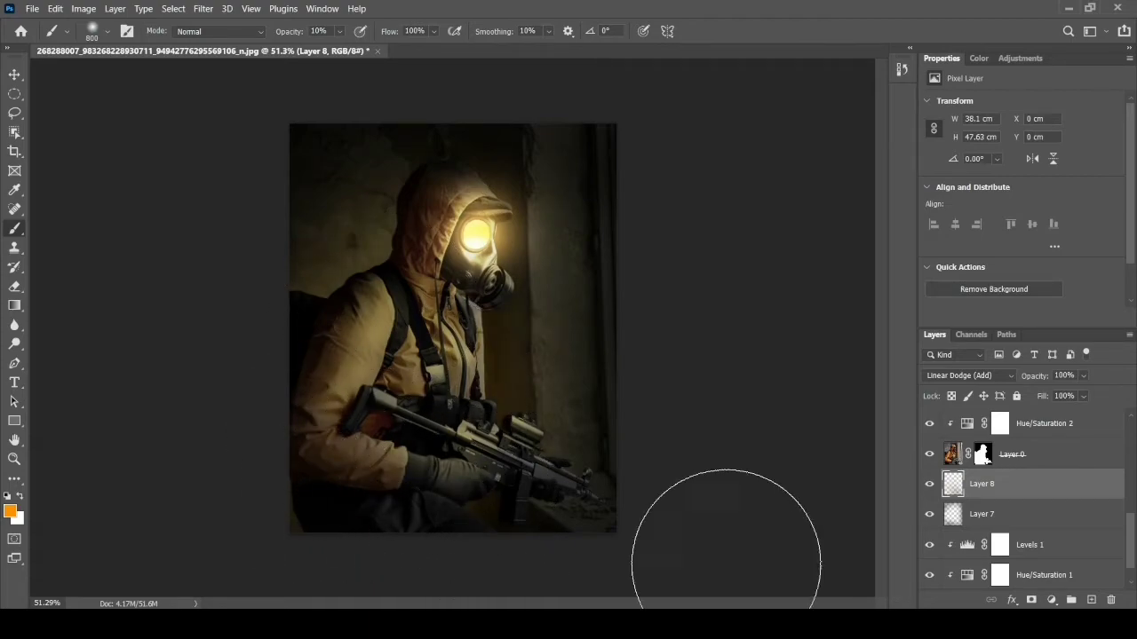
key(z)
drag(654, 399, 662, 415)
scroll(1034, 480, up, 3)
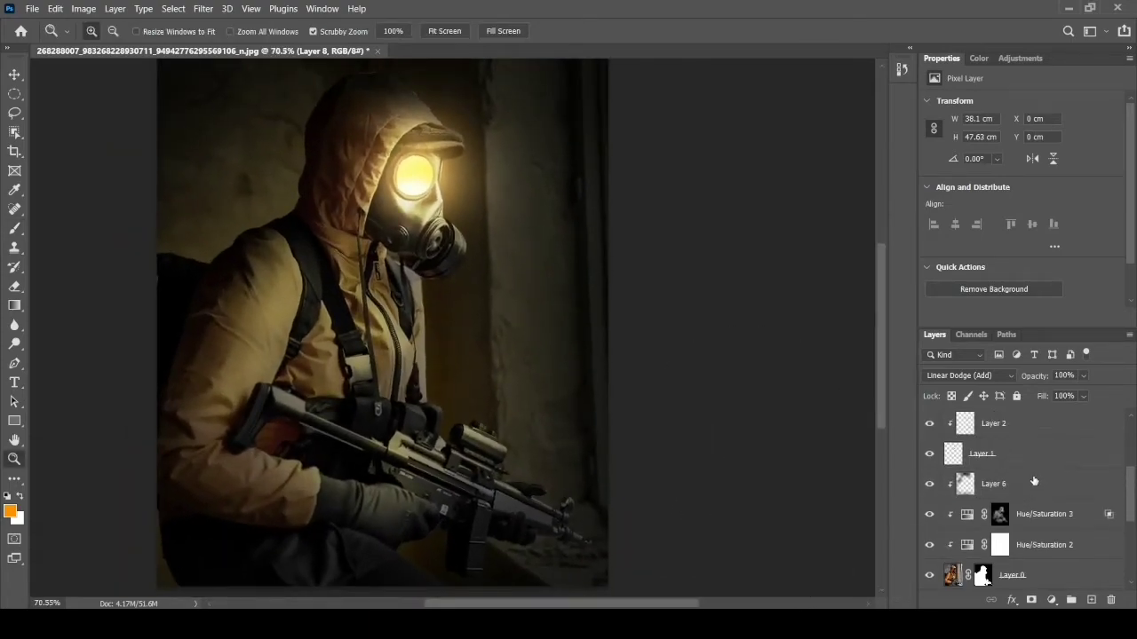
scroll(1034, 481, up, 3)
Show the lens flare layer in Linear Dodge (Add) and scale it down over the eyepiece.
click(1008, 453)
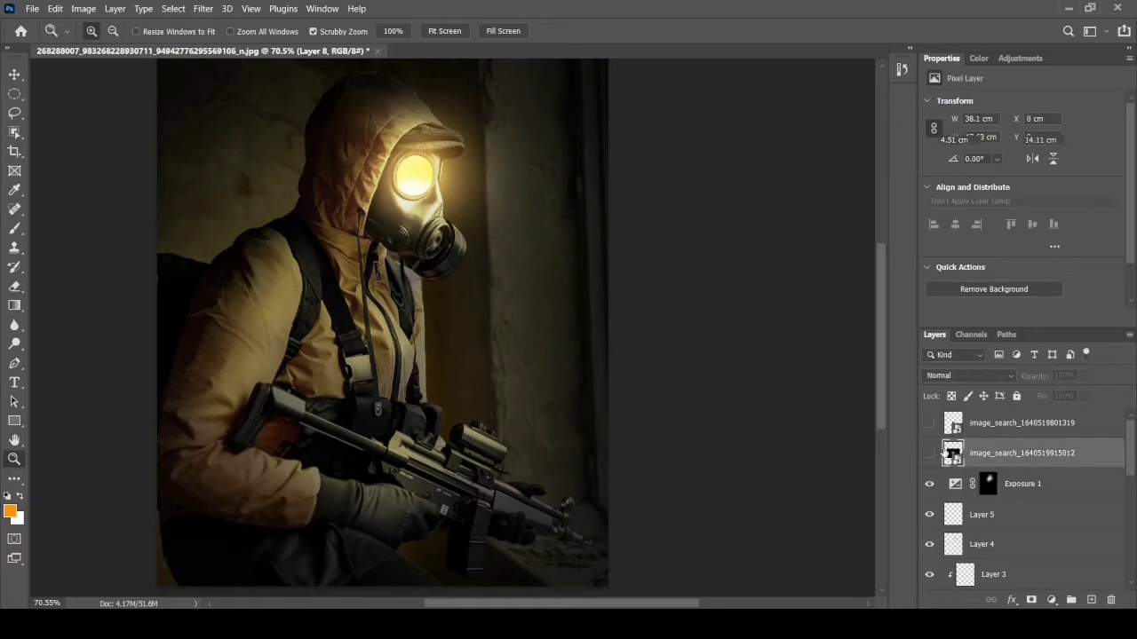
click(929, 453)
click(995, 377)
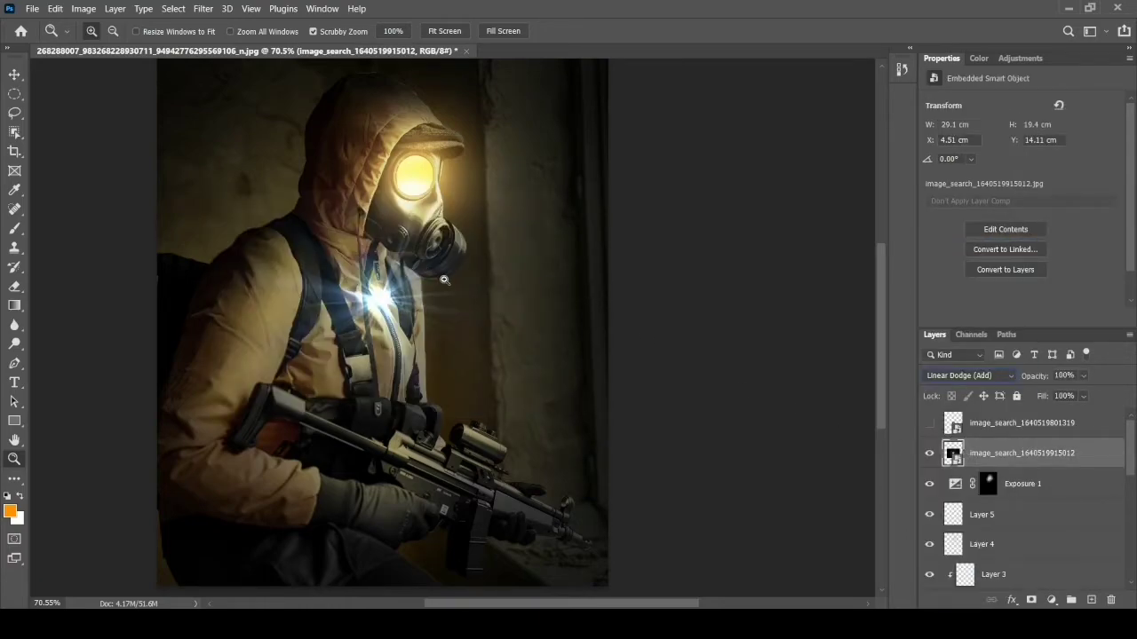
key(ctrl+t)
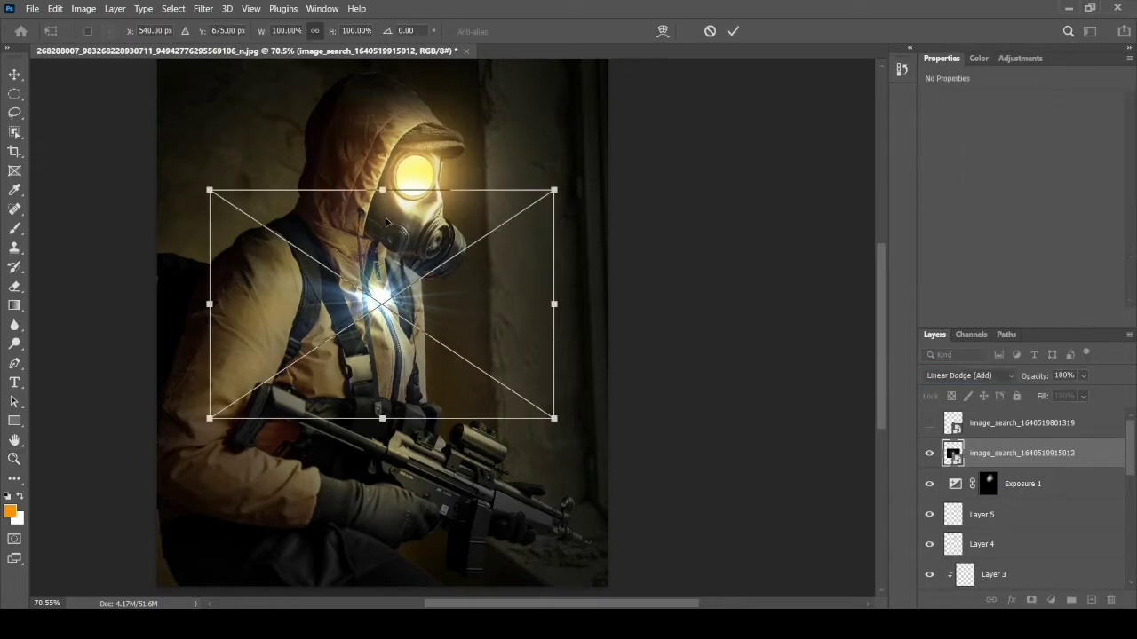
drag(390, 194, 390, 321)
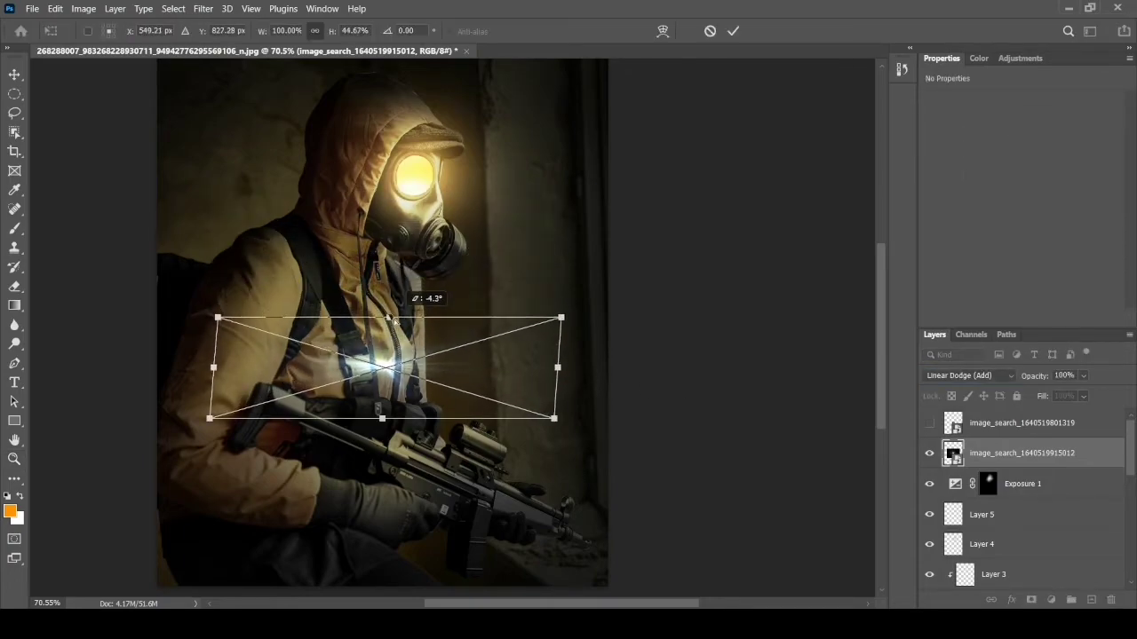
drag(444, 351, 449, 178)
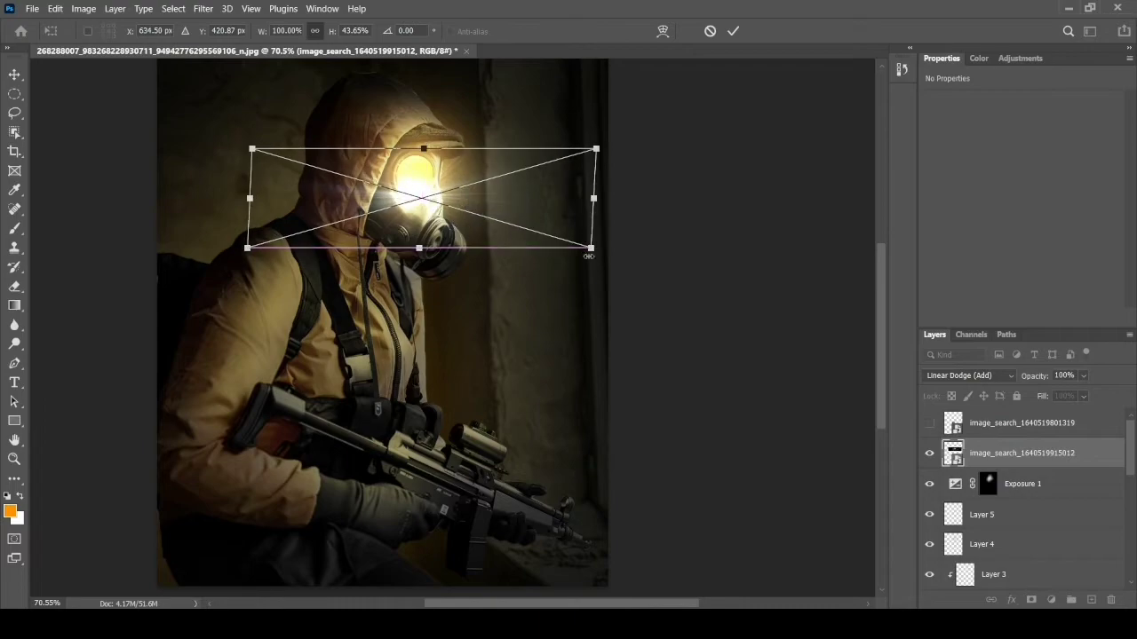
drag(591, 200, 543, 191)
mouse_move(543, 232)
mouse_down()
mouse_move(356, 183)
mouse_move(447, 197)
mouse_up()
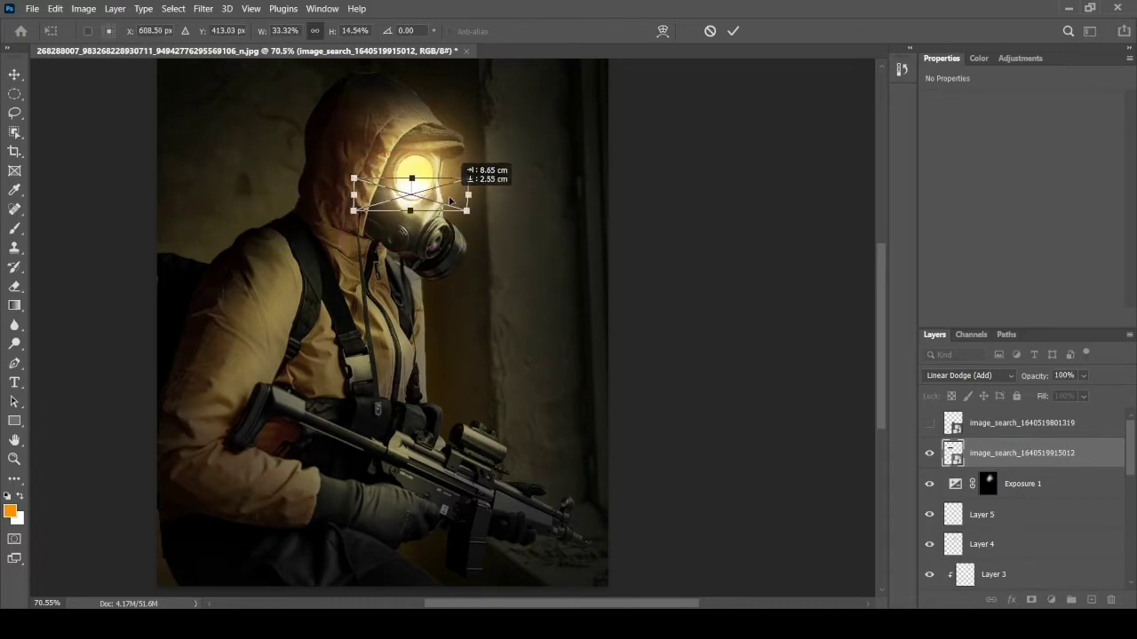
key(Return)
key(z)
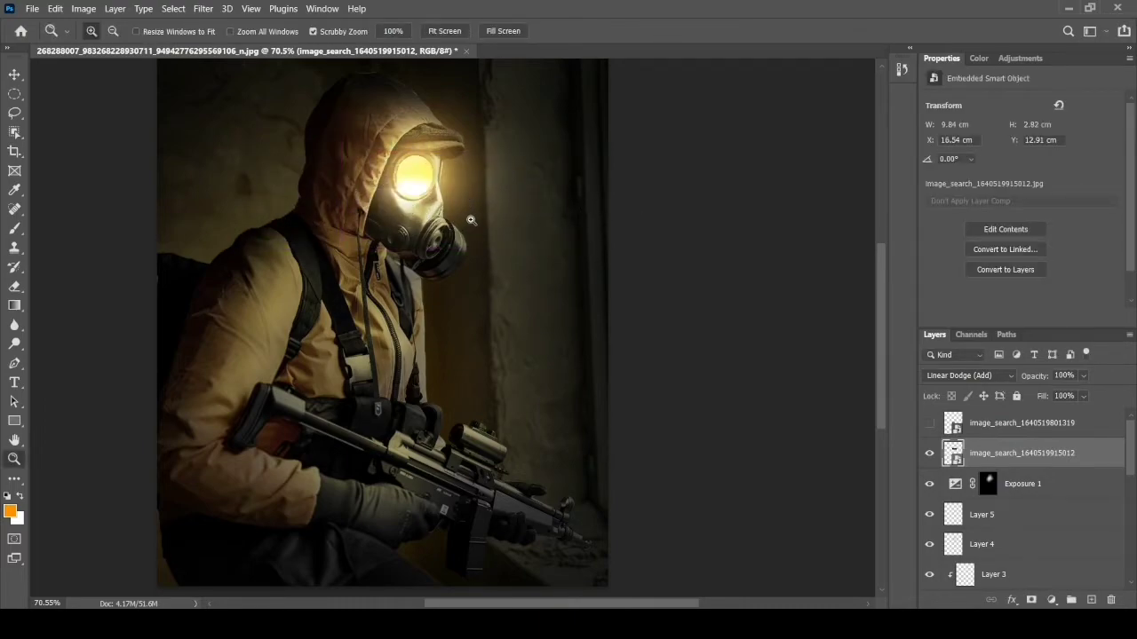
Tilt the flare to about -11.6° and nudge it slightly up on the eyepiece.
key(v)
drag(478, 160, 471, 147)
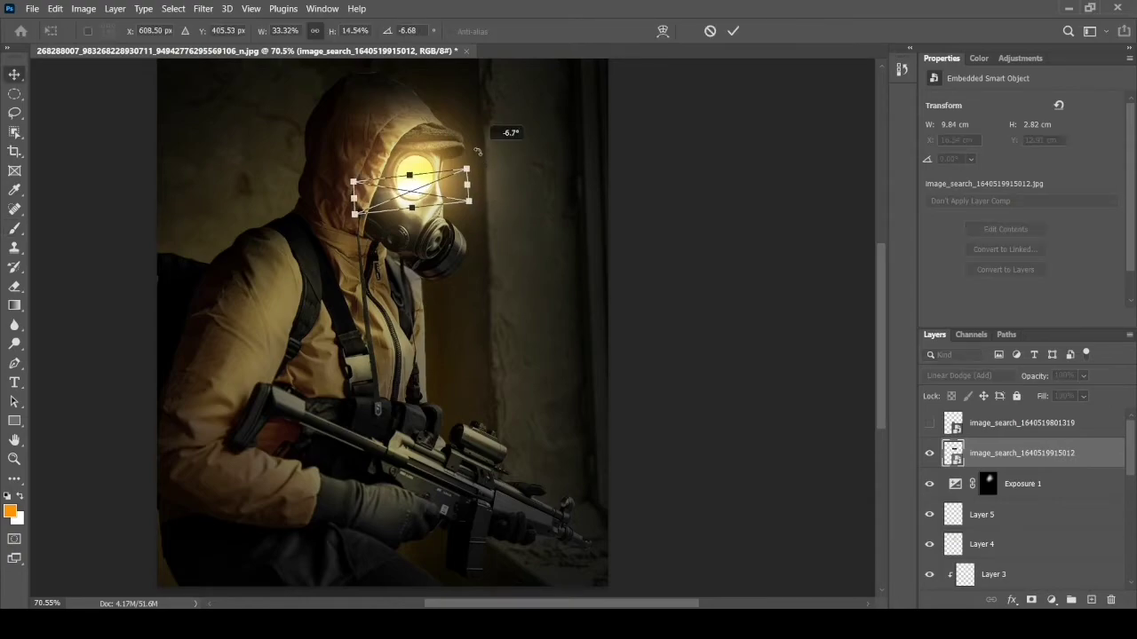
drag(476, 197, 457, 194)
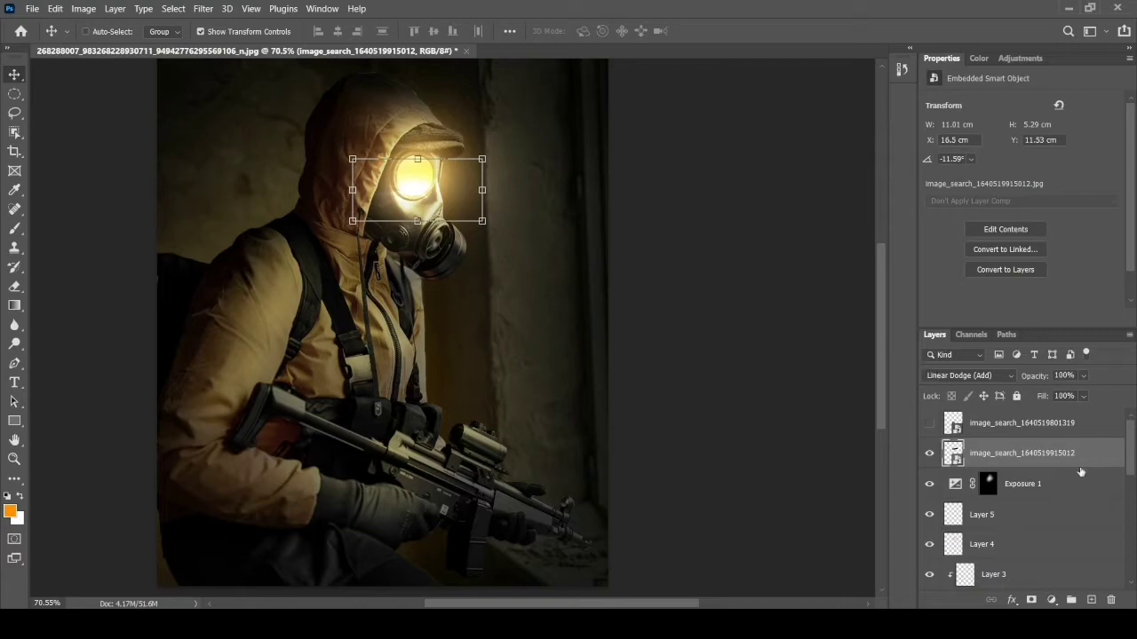
click(1036, 424)
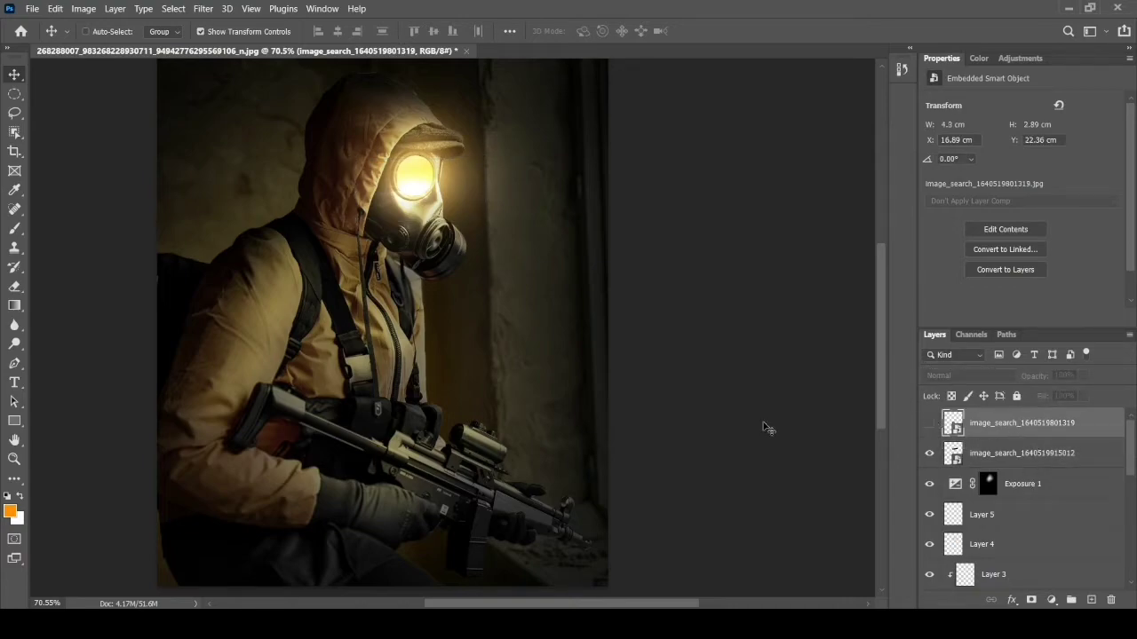
Enlarge the smoke to about 625%, rotate it -90°, set Linear Dodge (Add) and place it bottom-left.
key(z)
scroll(647, 444, down, 2)
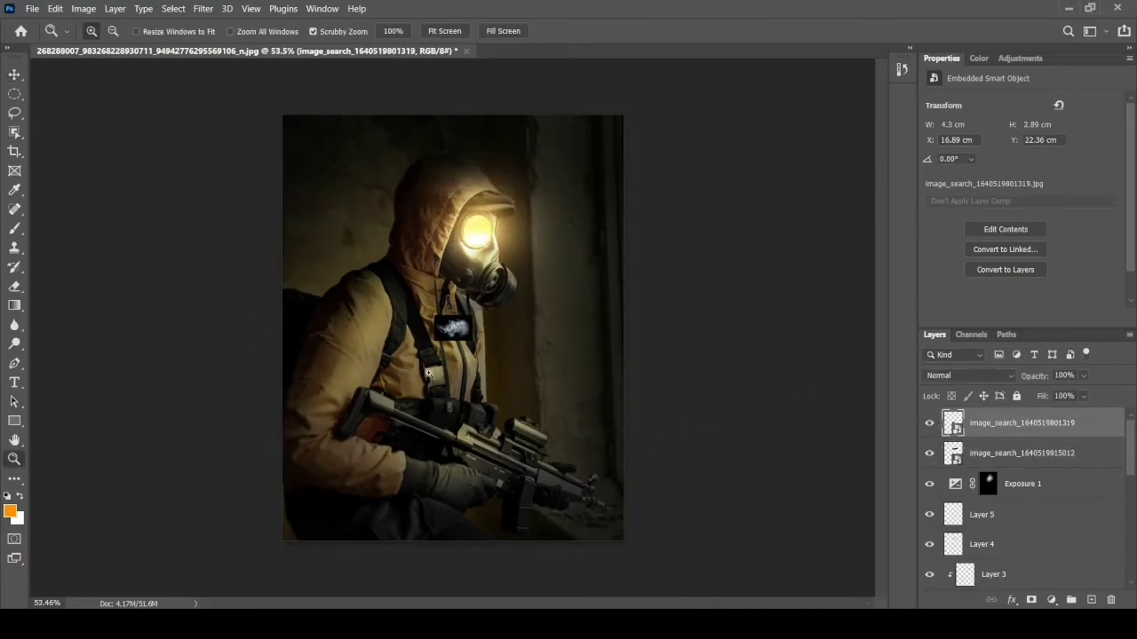
key(v)
drag(473, 341, 673, 474)
drag(551, 395, 356, 377)
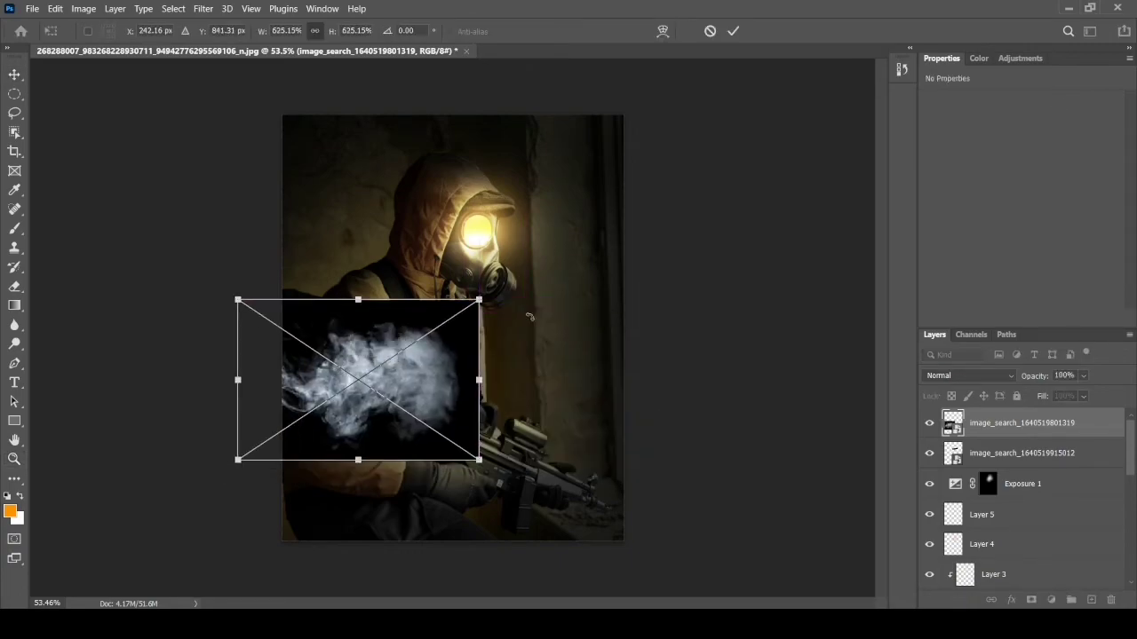
drag(533, 284, 266, 191)
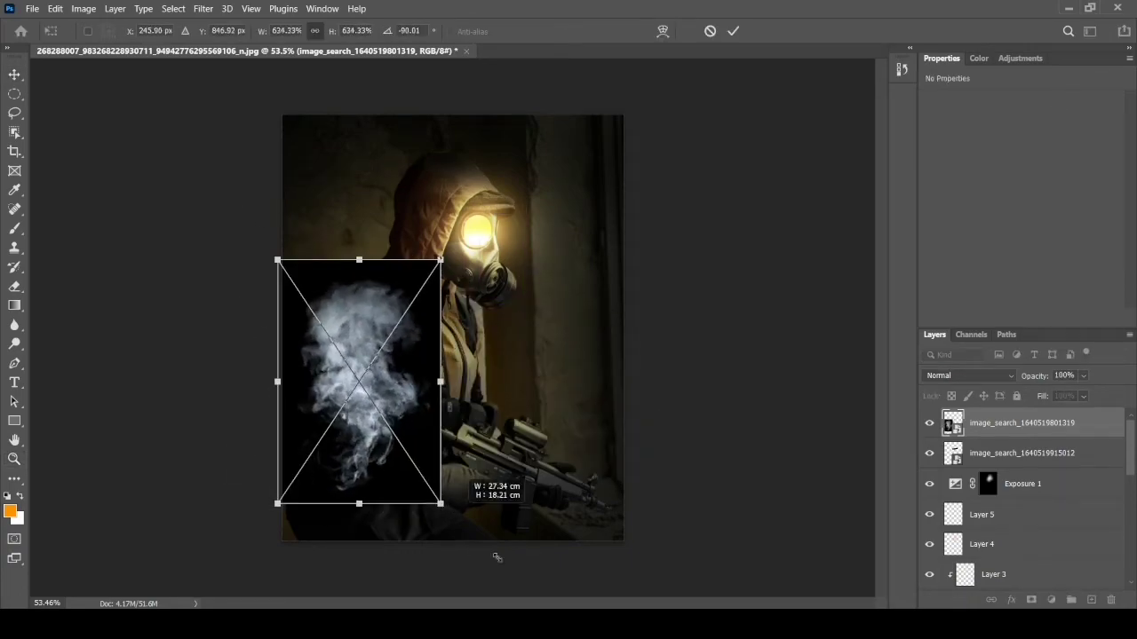
mouse_move(424, 504)
mouse_down()
mouse_move(332, 561)
mouse_move(349, 561)
mouse_up()
click(997, 377)
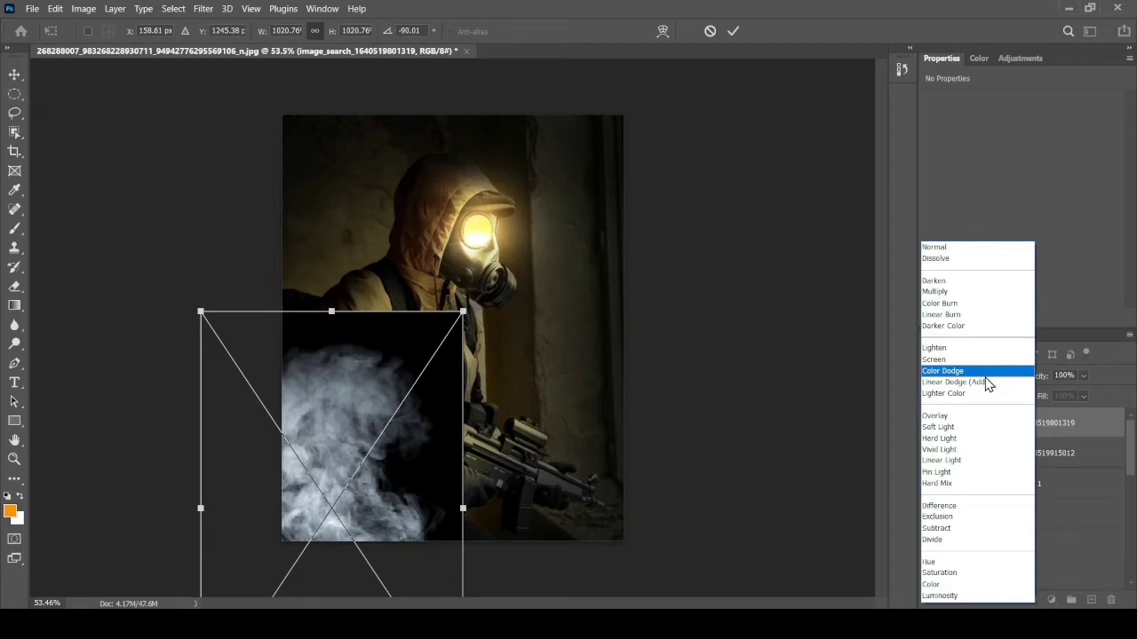
click(985, 382)
click(733, 30)
drag(373, 500, 336, 543)
key(ctrl+minus)
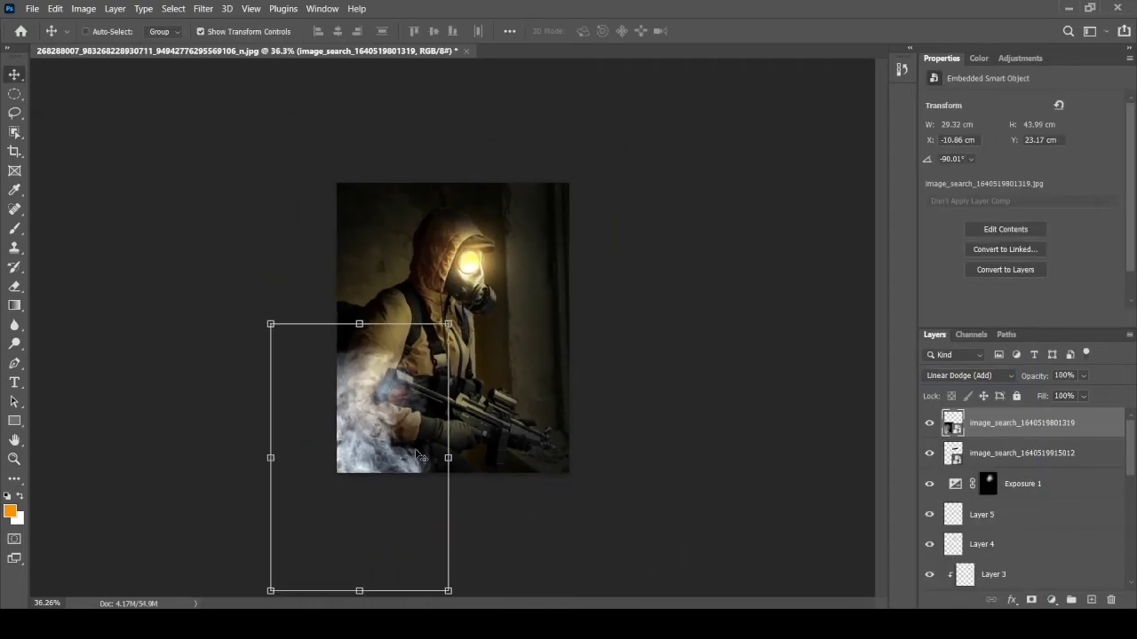
Duplicate the smoke, flip the copy horizontally, move it lower in the stack and to the lower right.
right_click(560, 426)
mouse_move(417, 455)
mouse_down()
mouse_move(607, 469)
mouse_move(569, 547)
mouse_up()
click(568, 426)
key(ctrl+t)
right_click(515, 414)
click(569, 387)
mouse_move(1081, 431)
mouse_down()
mouse_move(1000, 526)
mouse_move(1000, 499)
mouse_up()
drag(579, 502, 536, 461)
Stretch the flipped smoke copy much larger and shift it slightly left.
key(ctrl+t)
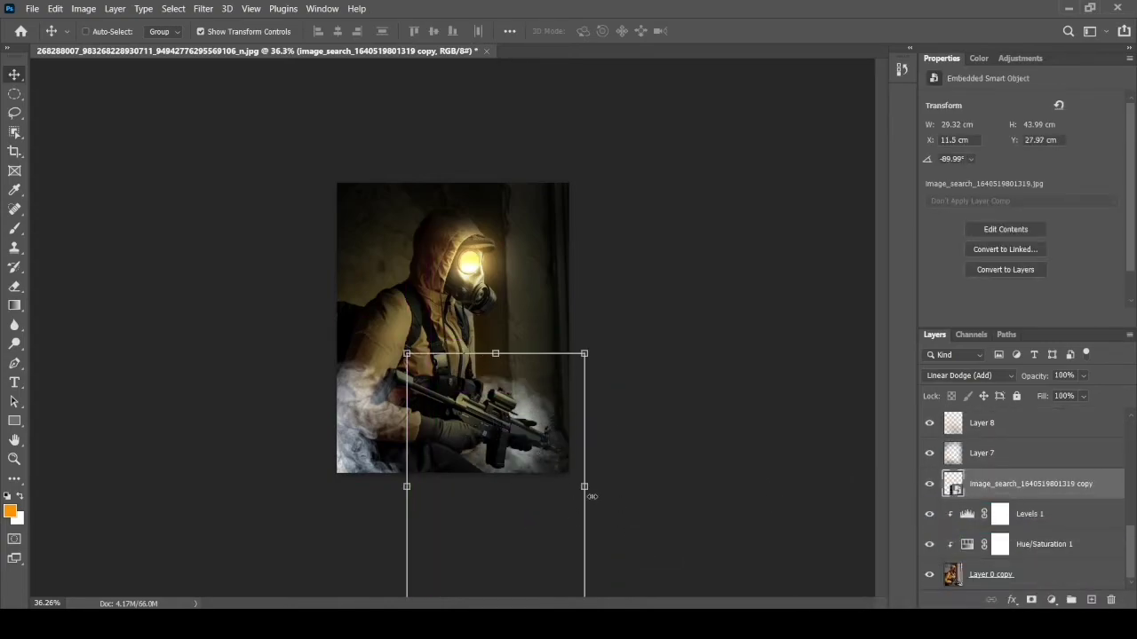
drag(586, 493, 476, 593)
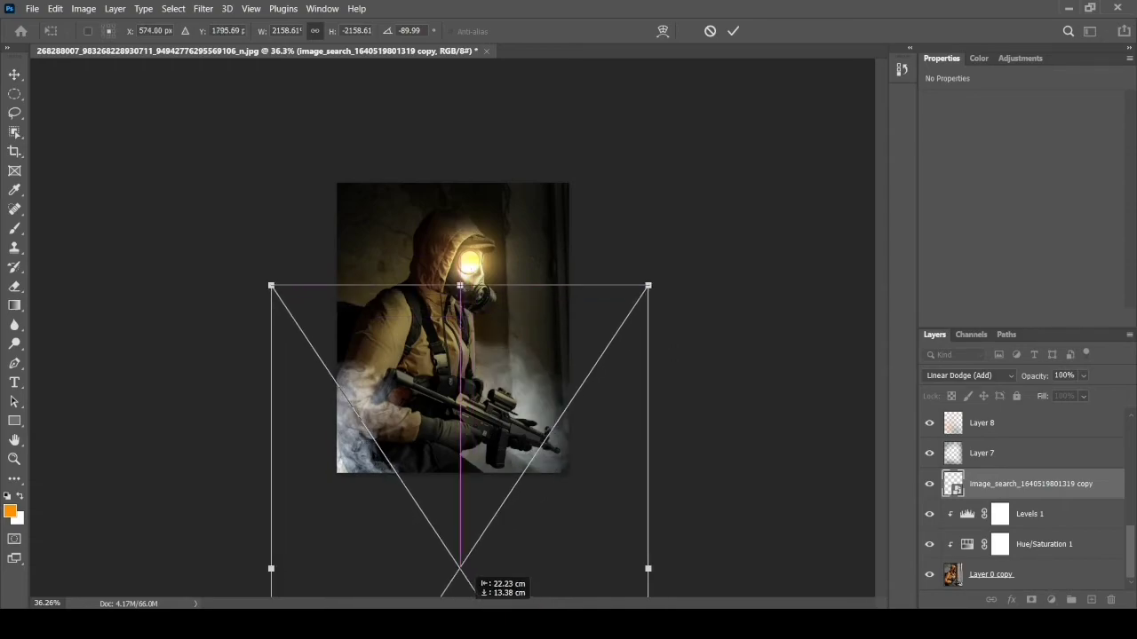
drag(506, 449, 481, 441)
key(Return)
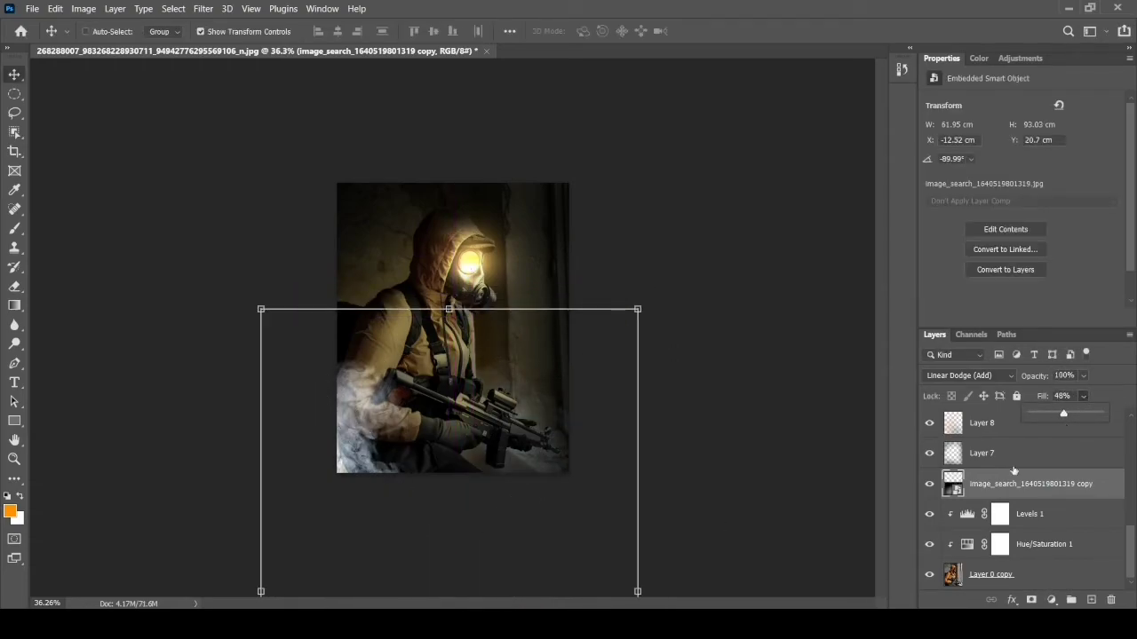
scroll(1021, 497, down, 5)
Fade the original smoke to 35% fill and rotate it further around.
click(1021, 422)
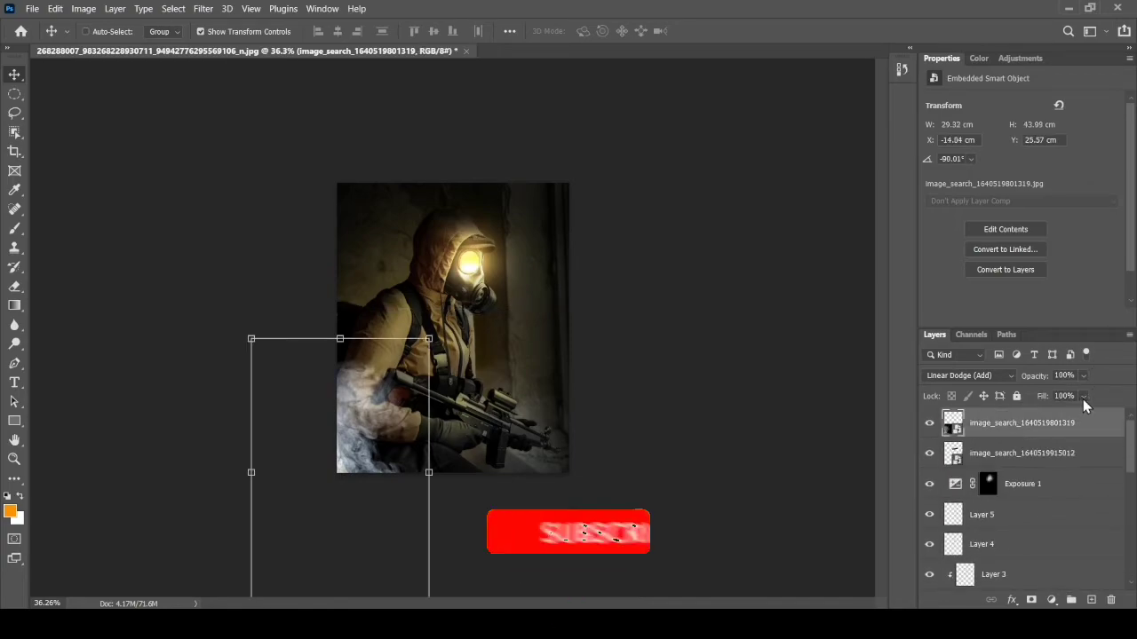
drag(1083, 396, 1055, 424)
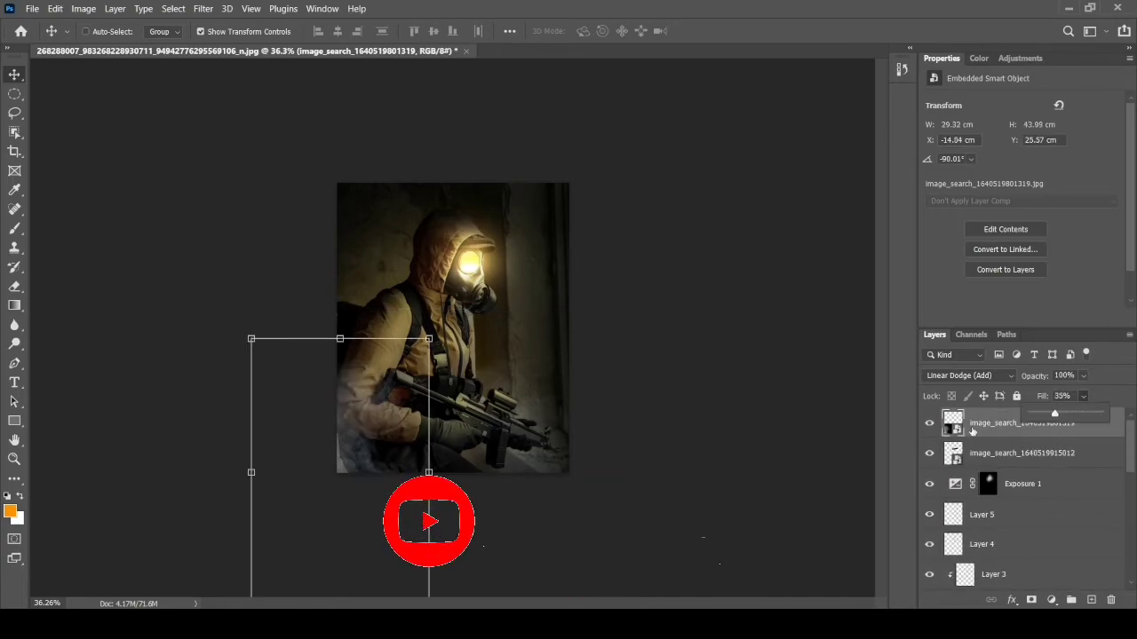
mouse_move(453, 484)
mouse_down()
mouse_move(477, 312)
mouse_move(404, 286)
mouse_up()
drag(511, 527, 459, 541)
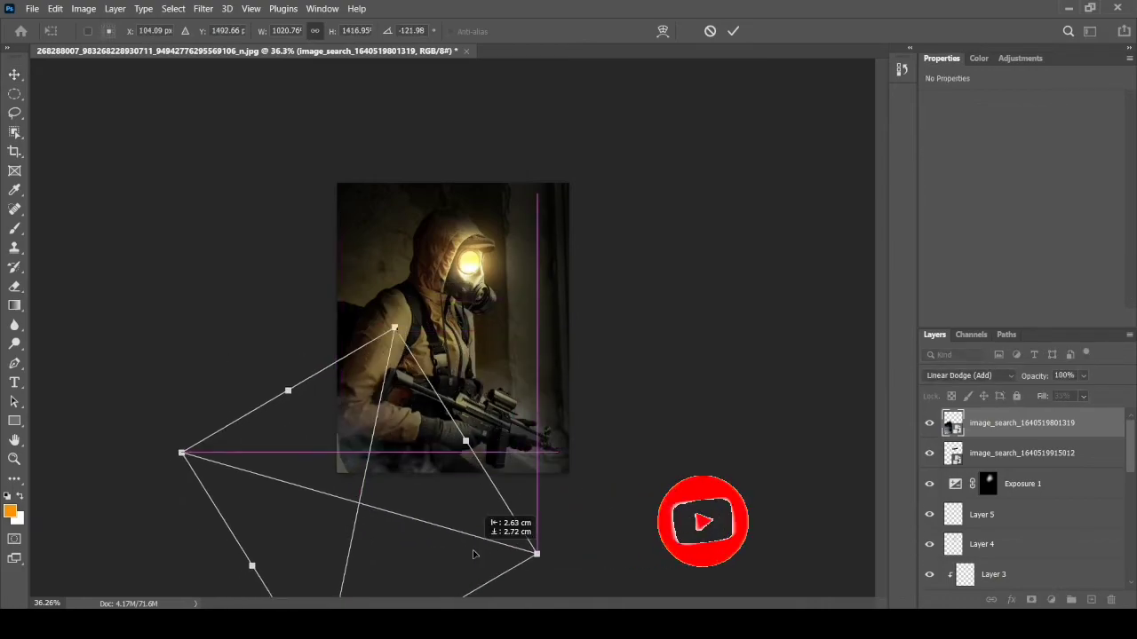
click(733, 32)
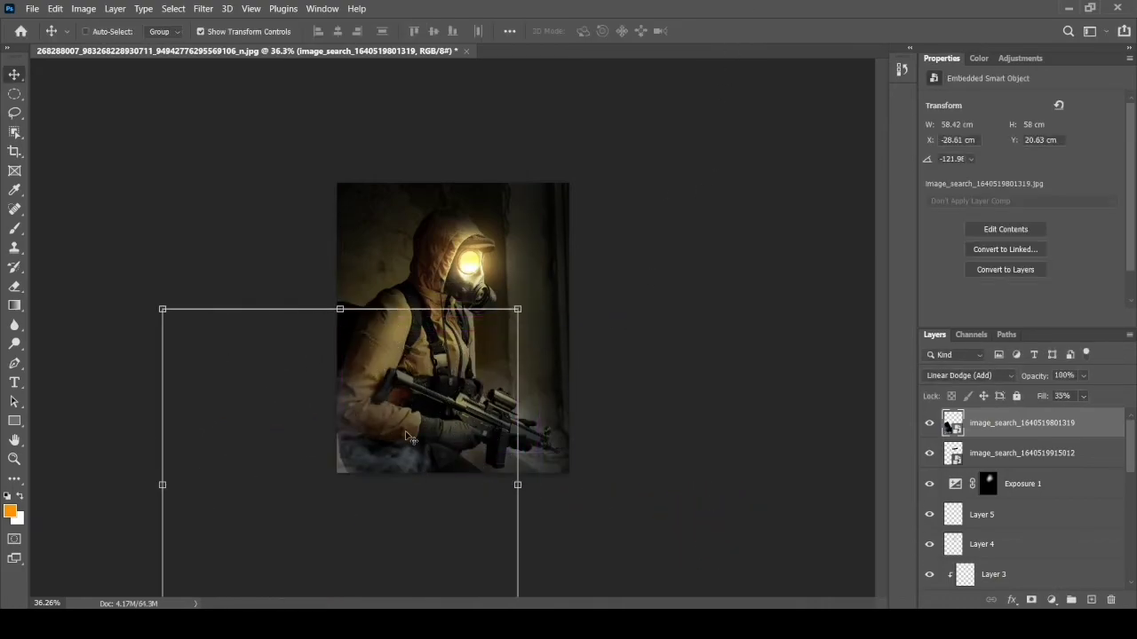
Place a smoke copy beneath the soldier layer, then distort and rotate it to about -139°.
drag(1031, 479, 1004, 497)
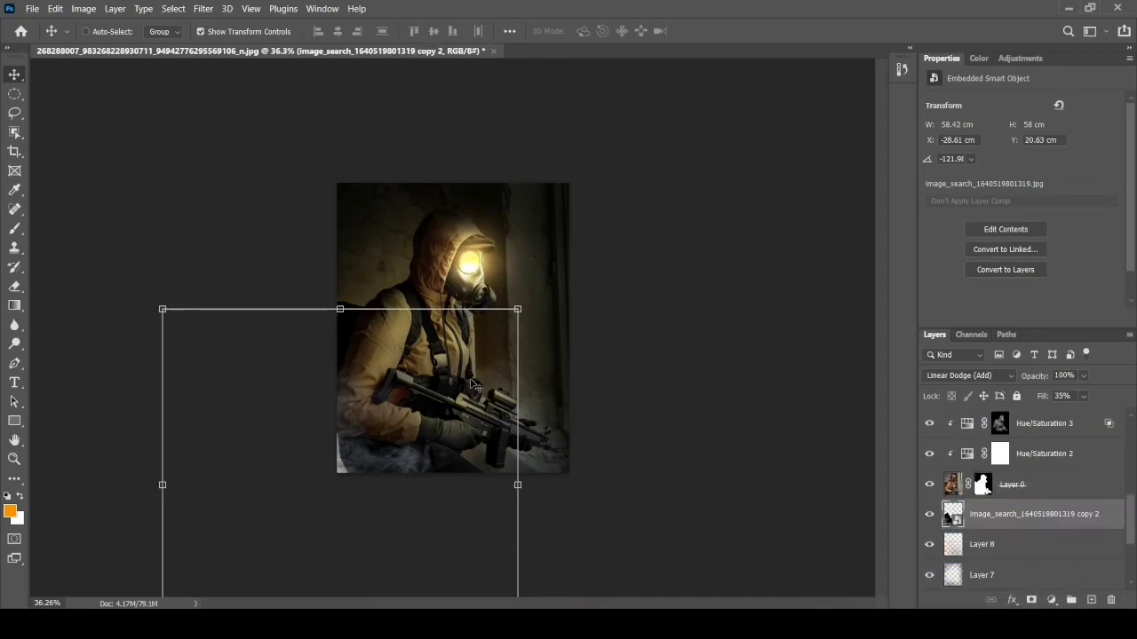
drag(462, 317, 471, 333)
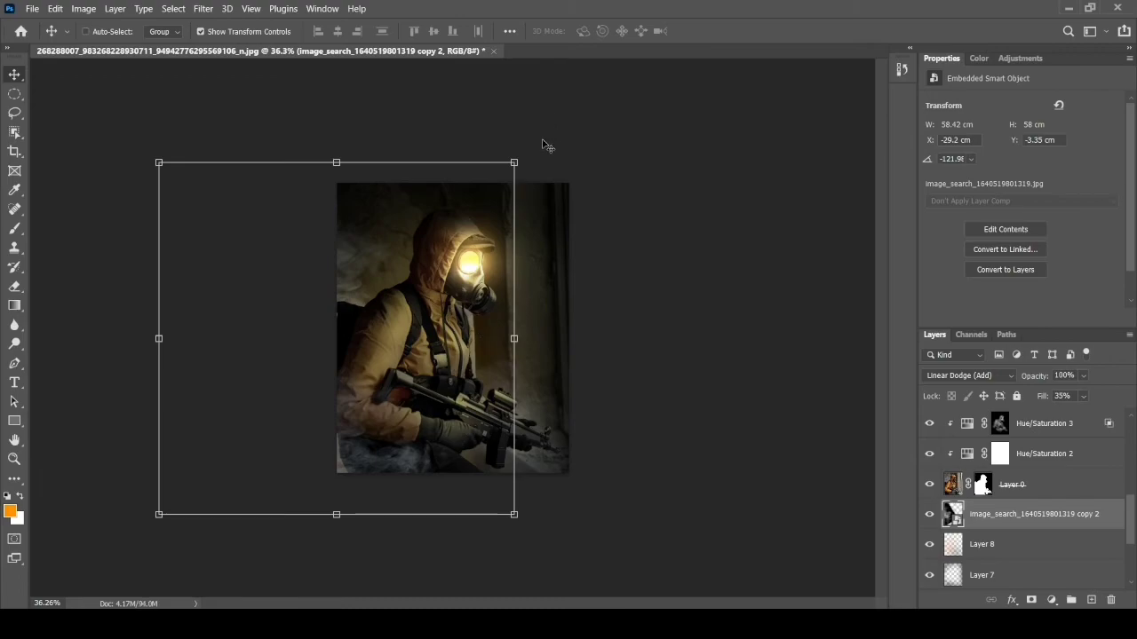
mouse_move(514, 163)
mouse_down()
mouse_move(455, 414)
mouse_move(444, 418)
mouse_up()
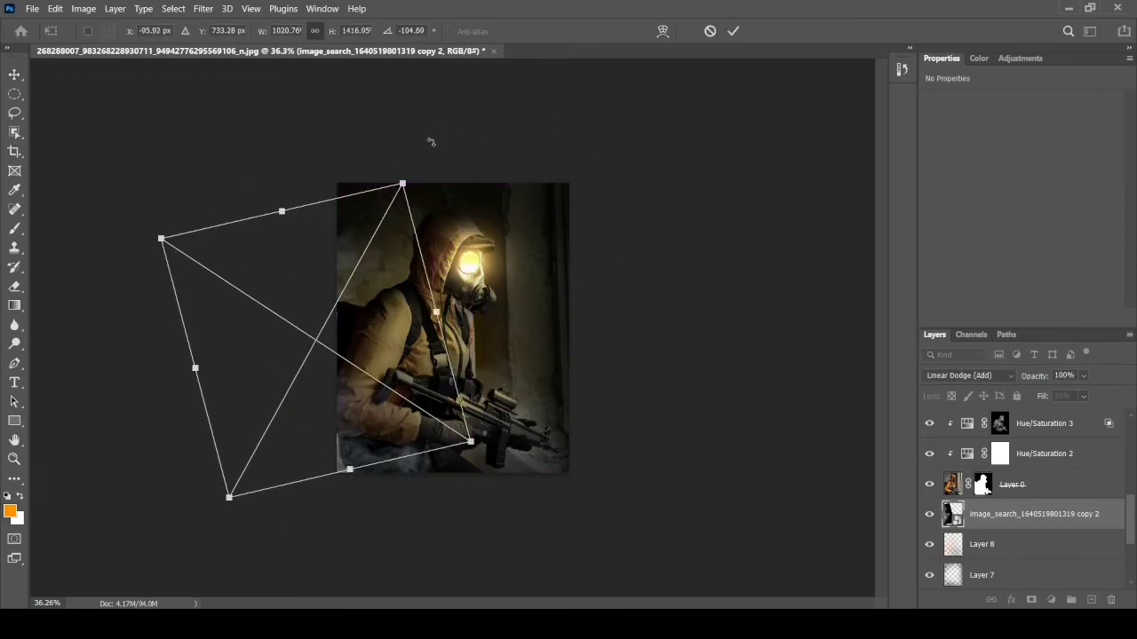
drag(431, 139, 303, 191)
drag(367, 377, 405, 410)
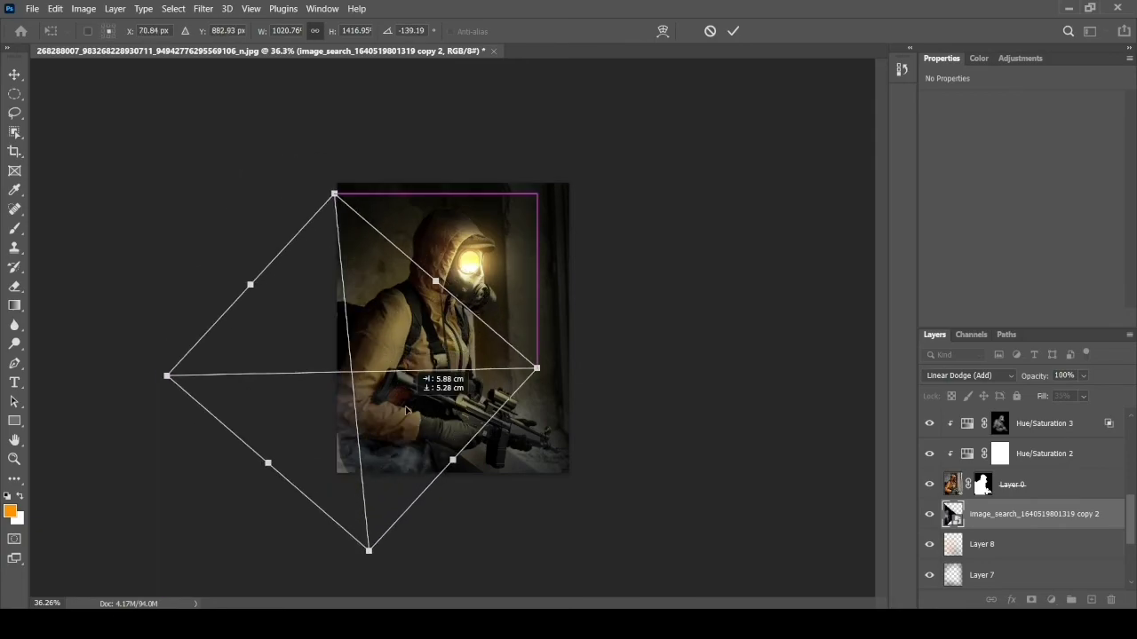
click(731, 31)
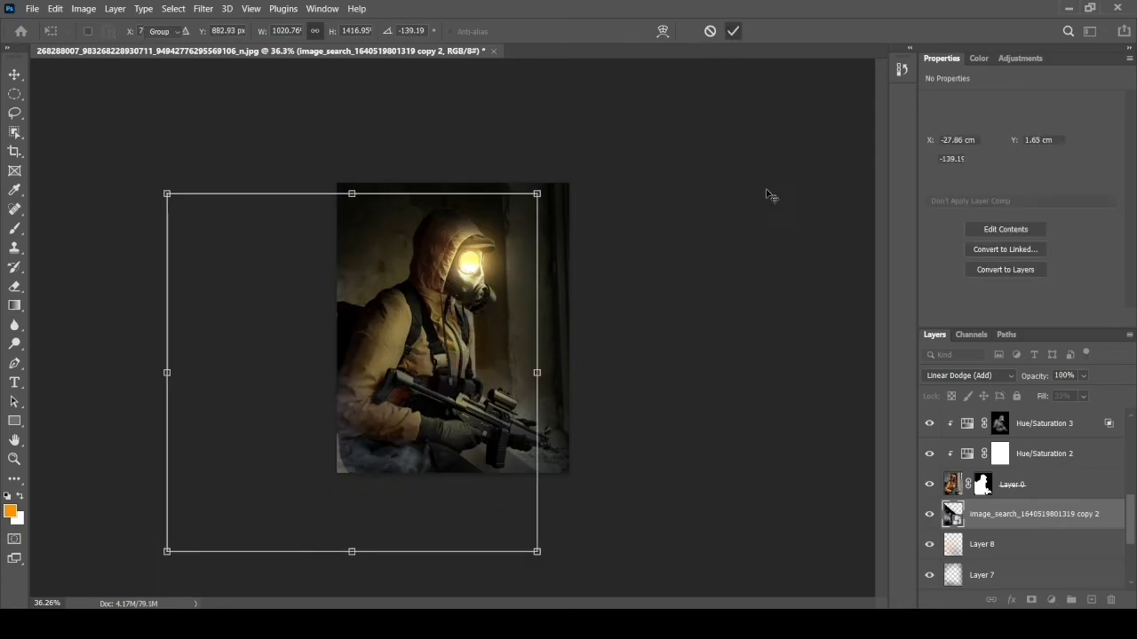
scroll(1061, 441, down, 3)
click(1081, 425)
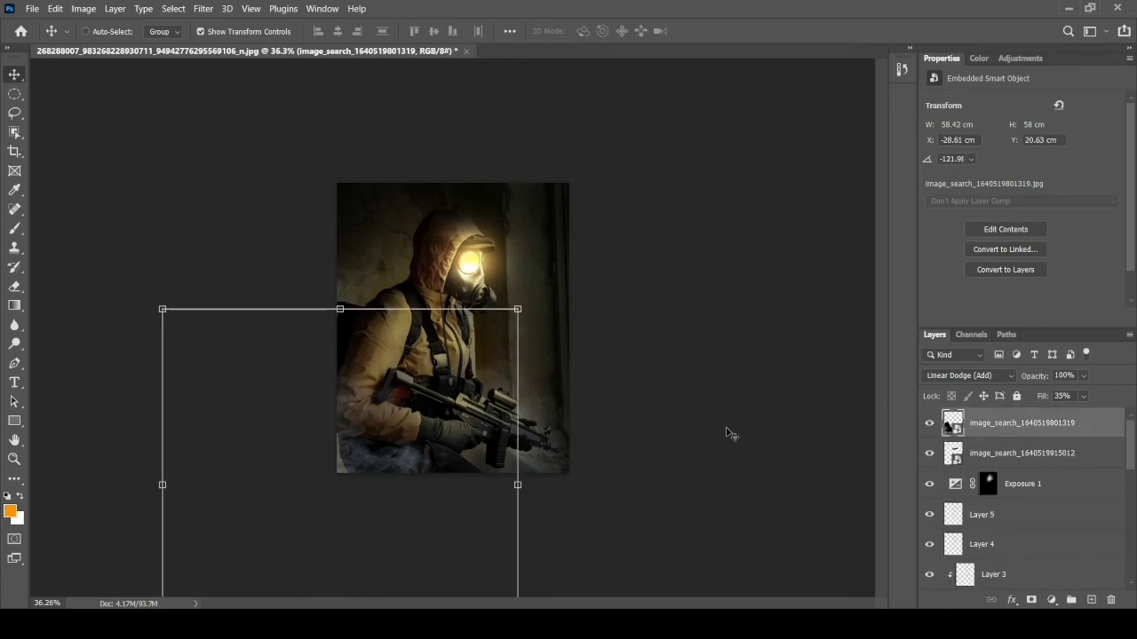